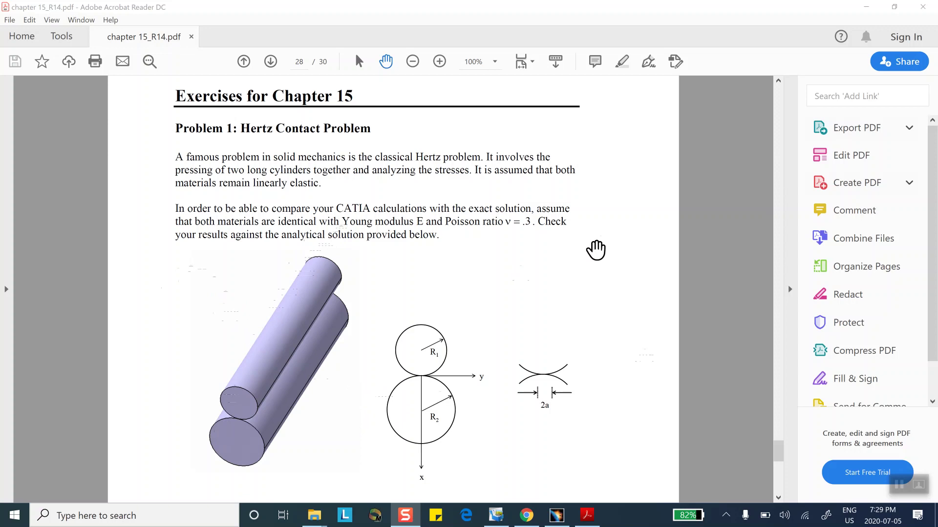
Step: Switch from the PDF exercise to CATIA V5 and insert a new part into Product1
left_click(866, 8)
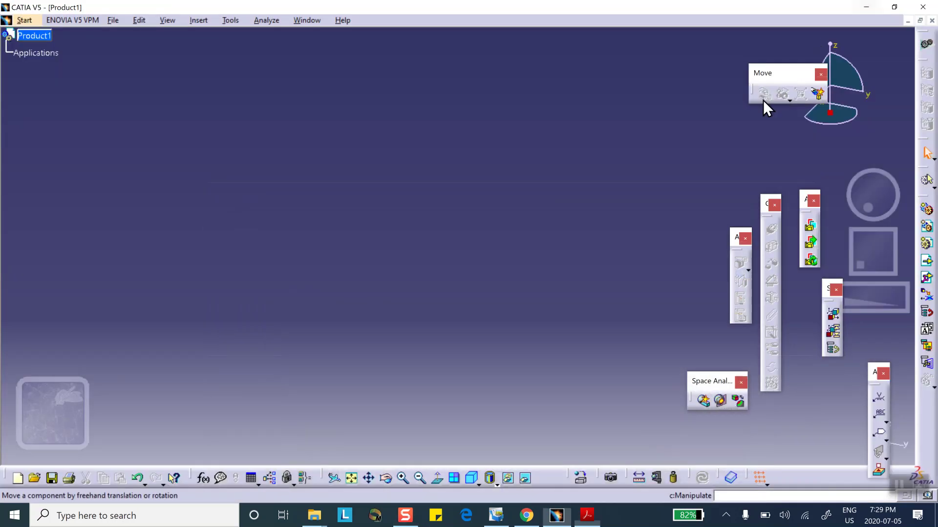
left_click(197, 20)
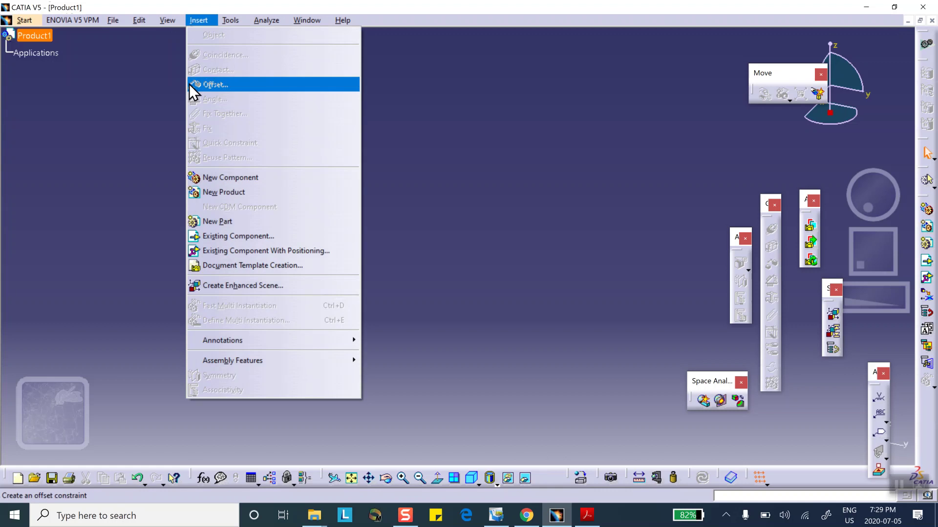
left_click(209, 224)
left_click(29, 36)
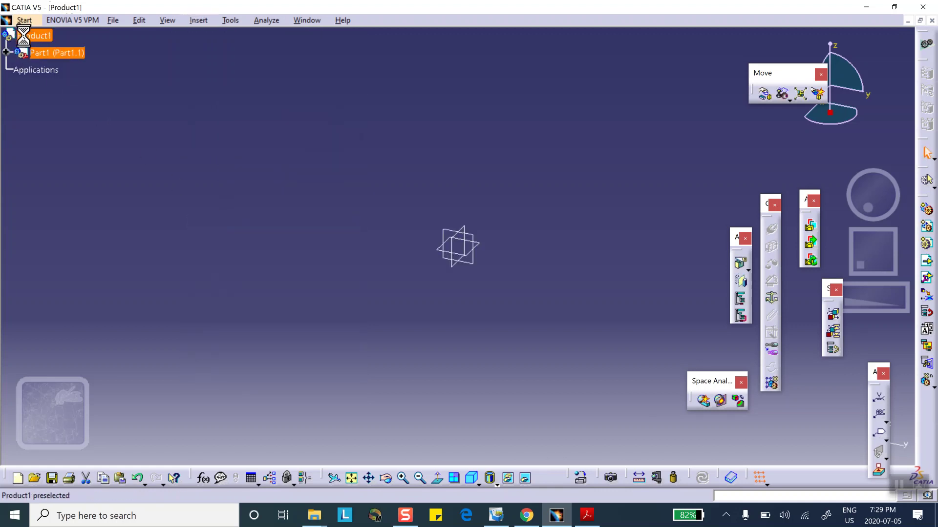
Step: Open the new part's properties and set its instance name to small-cylinder
right_click(44, 53)
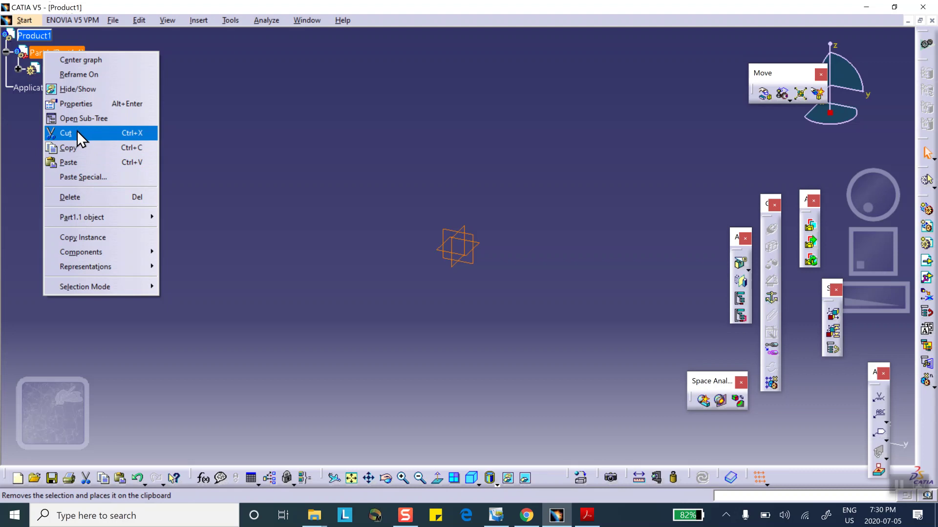
left_click(77, 104)
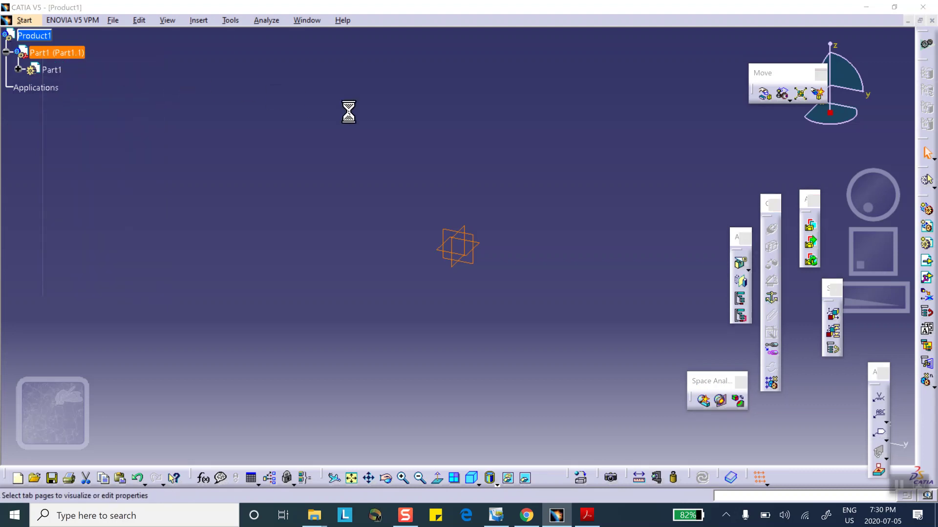
left_click_drag(536, 174, 476, 172)
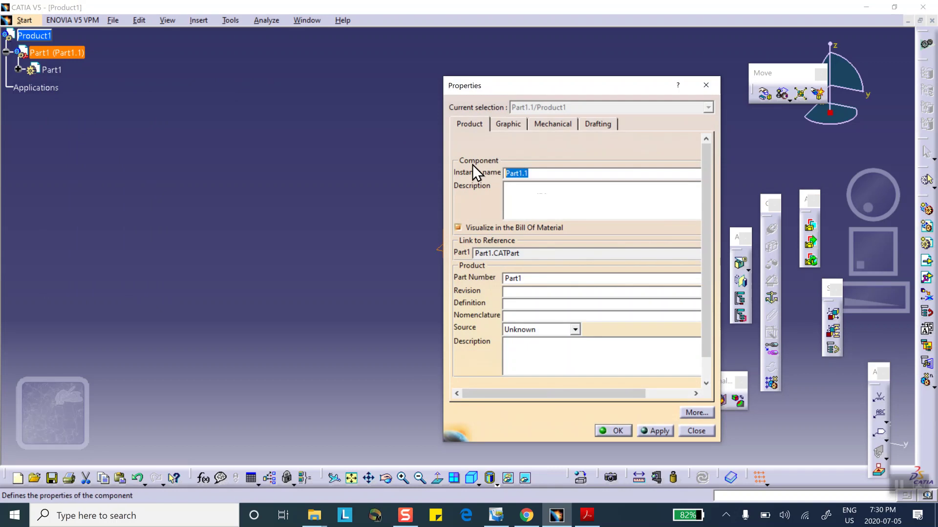
type("small-cylunder")
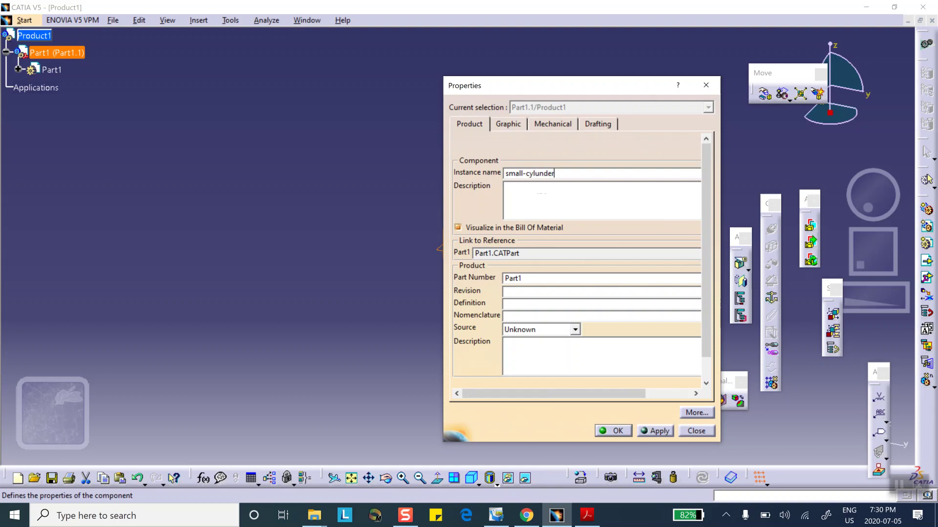
left_click(538, 174)
key("BackSpace")
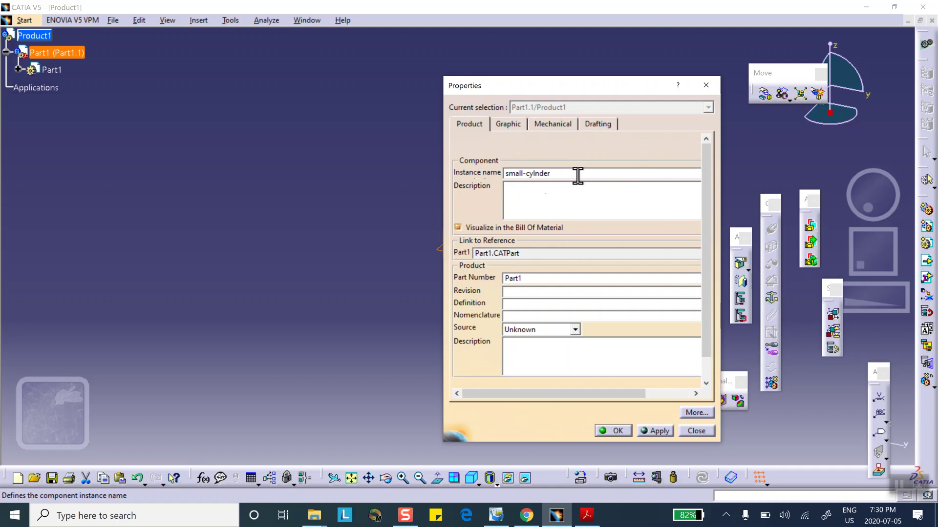
type("i")
left_click(569, 187)
Step: Set the part number to small-cylinder and apply the properties
left_click(531, 283)
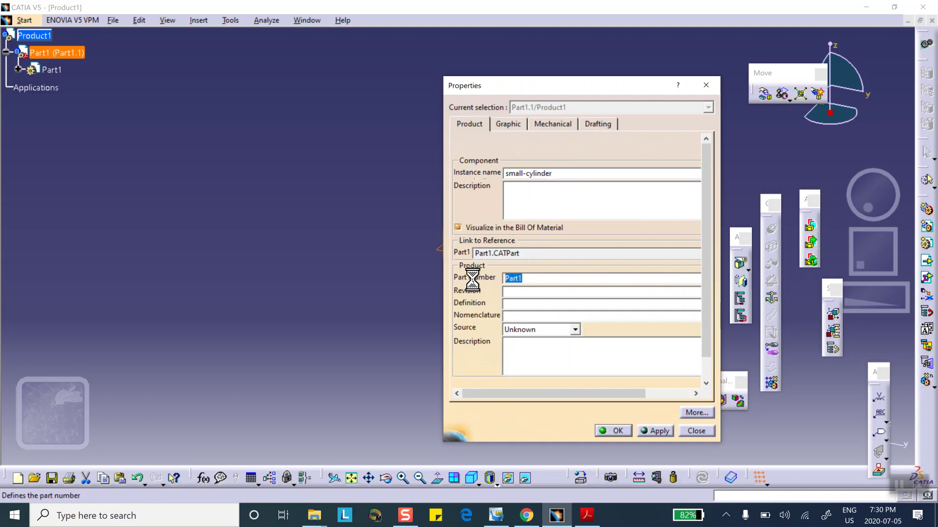
type("small")
key("BackSpace")
type("-cylinder")
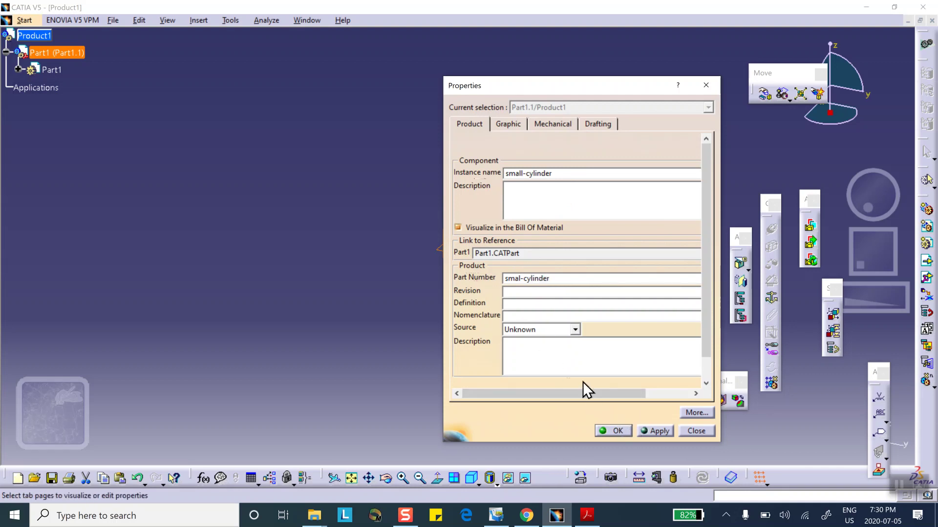
type("l")
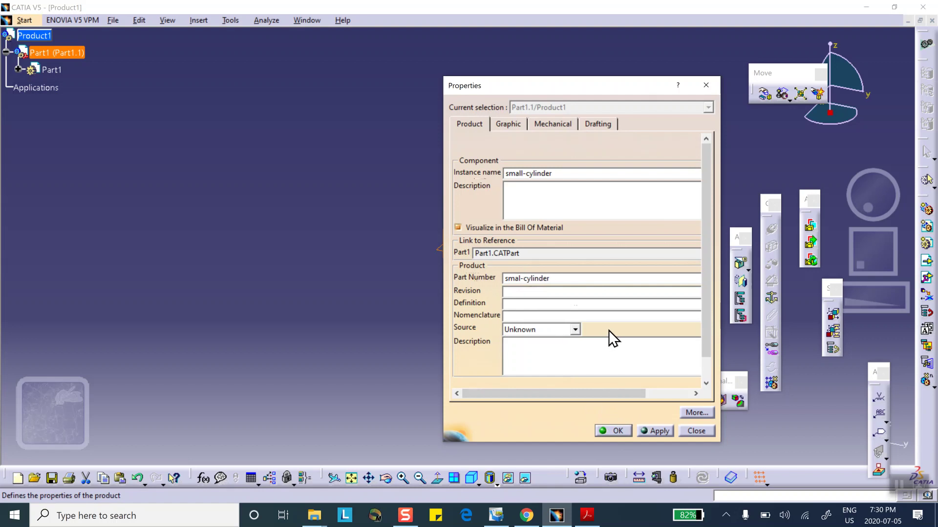
left_click(614, 431)
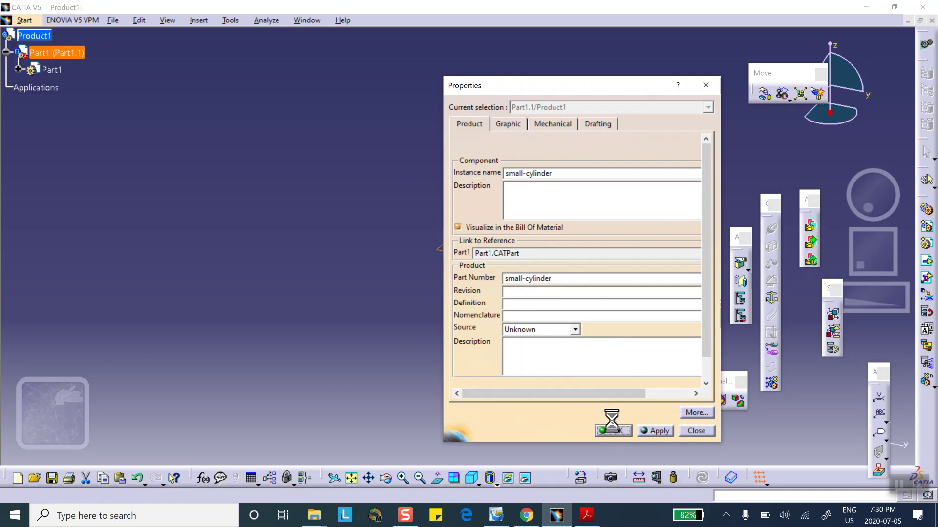
Step: Sketch a circle of about 0.675 in radius centred on the origin, on the small-cylinder part's yz plane
left_click(19, 69)
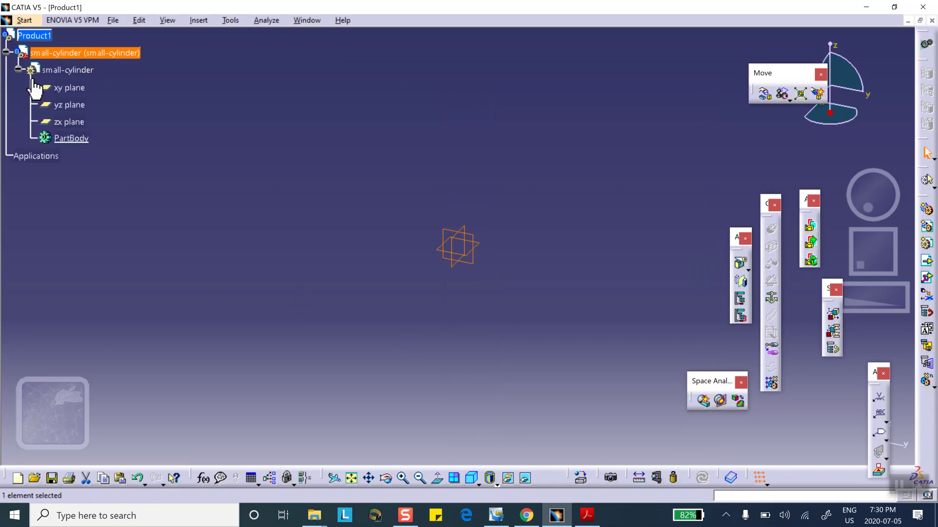
double_click(59, 70)
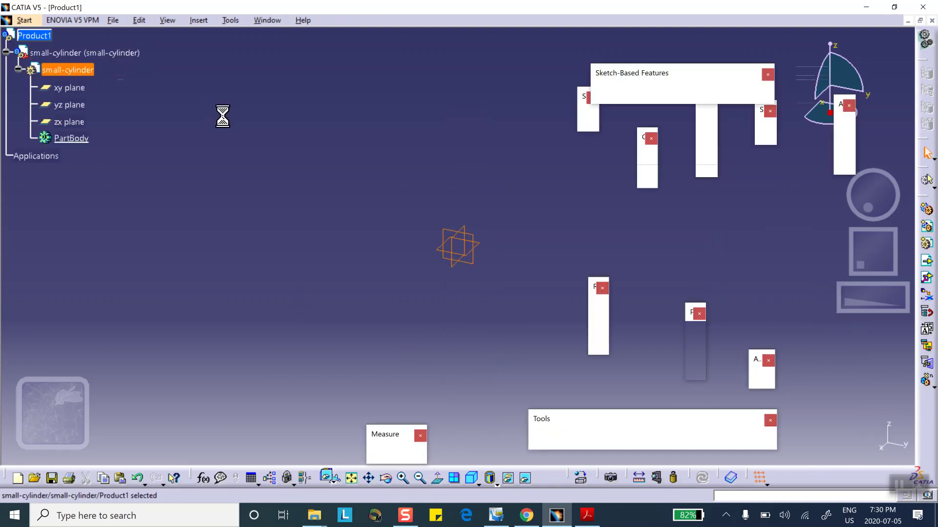
left_click(481, 242)
left_click(587, 123)
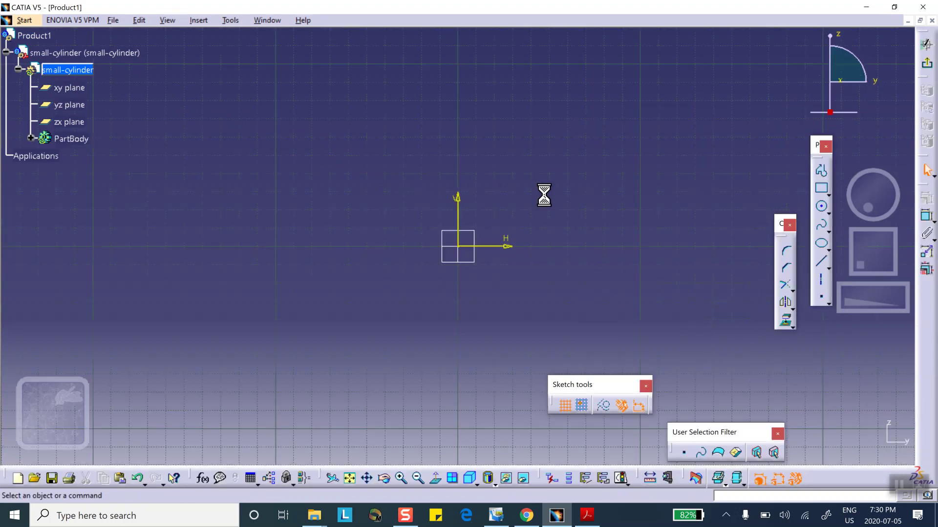
left_click(821, 206)
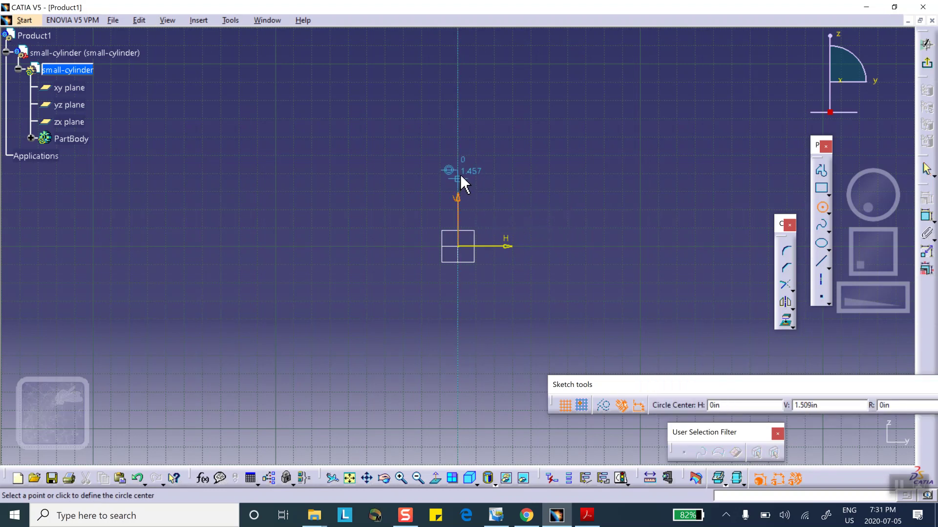
left_click(459, 247)
left_click(479, 268)
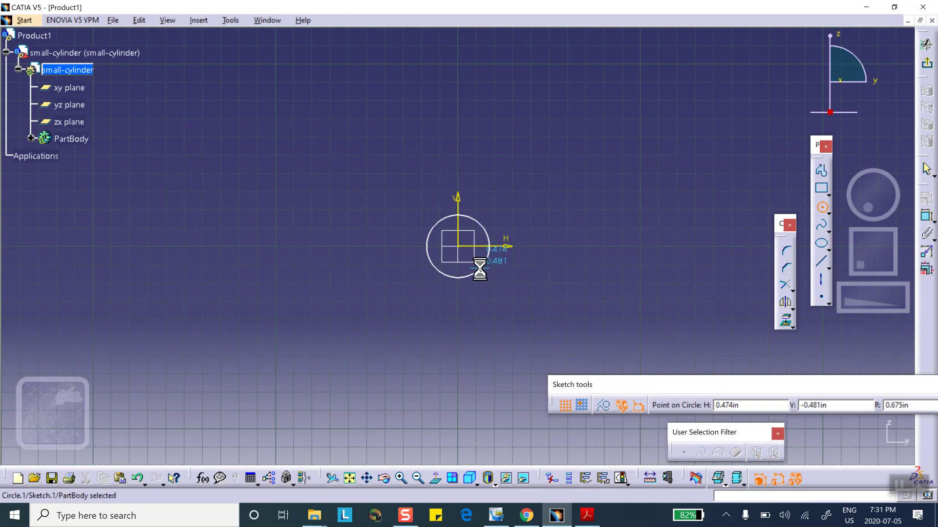
Step: Dimension the circle's diameter and set it to 1 in
left_click(926, 216)
left_click(481, 224)
left_click(517, 204)
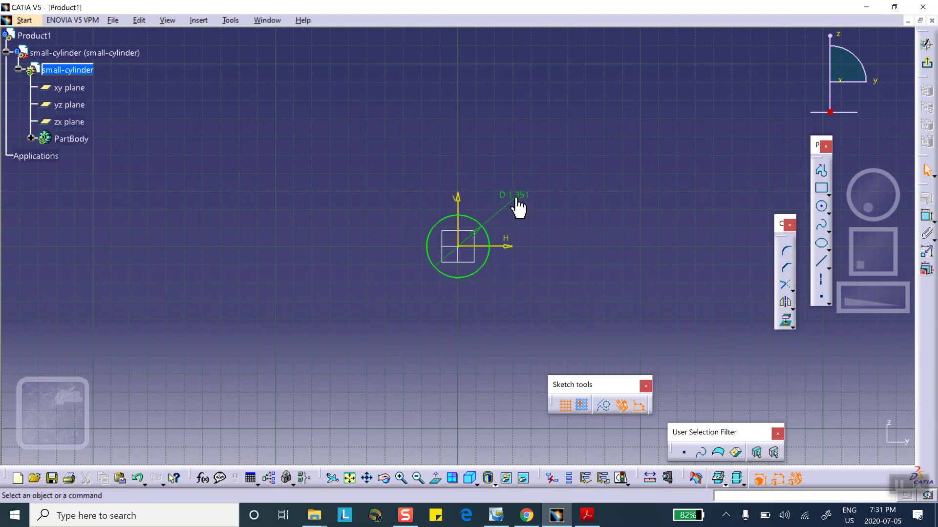
double_click(517, 200)
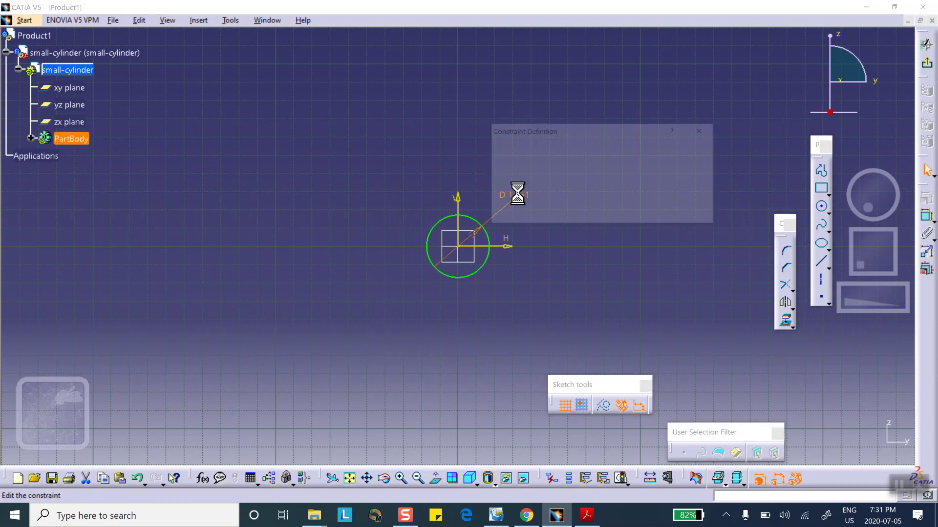
type("1")
left_click(653, 216)
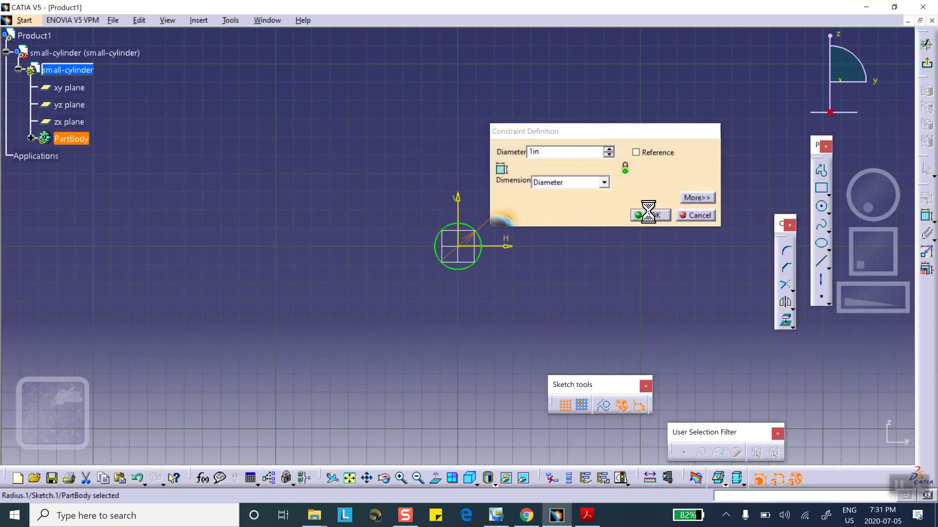
Step: Exit the sketch and pad the circle with a length of 3 in and mirrored extent
left_click(931, 68)
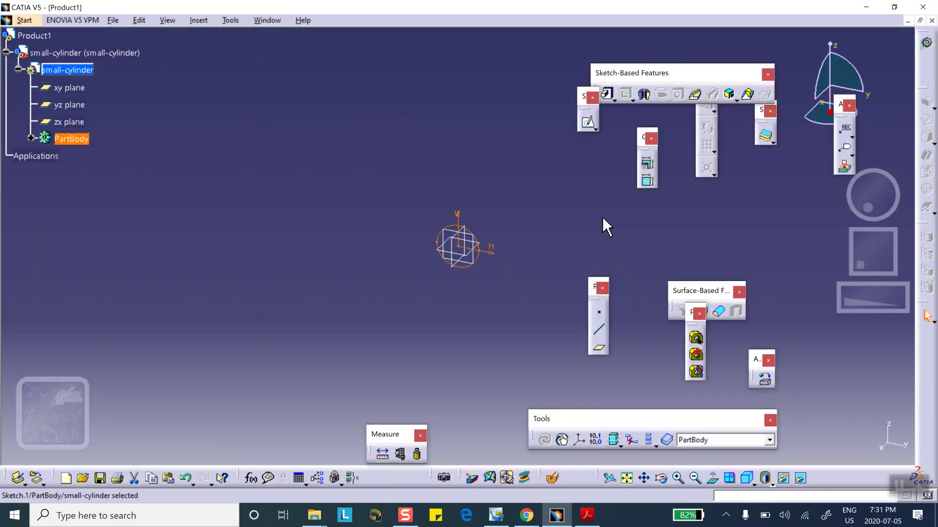
left_click(608, 94)
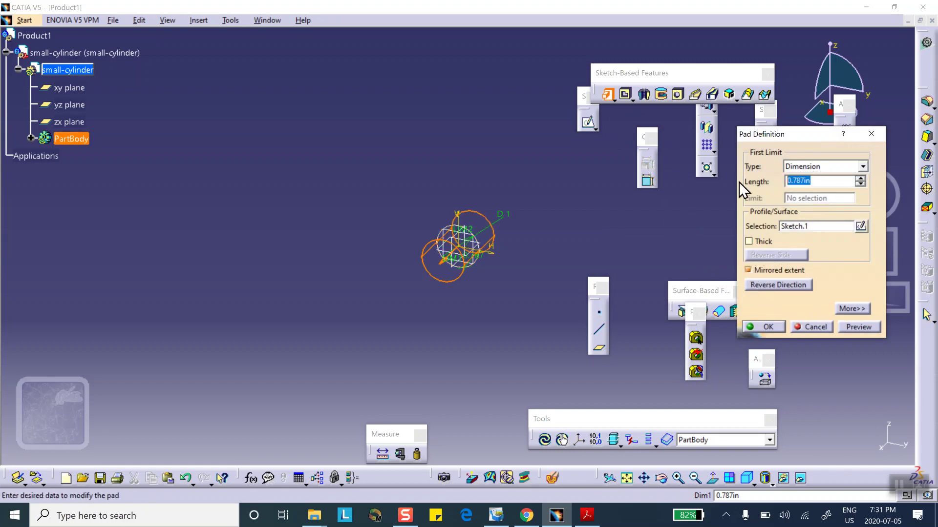
type("3")
left_click(763, 326)
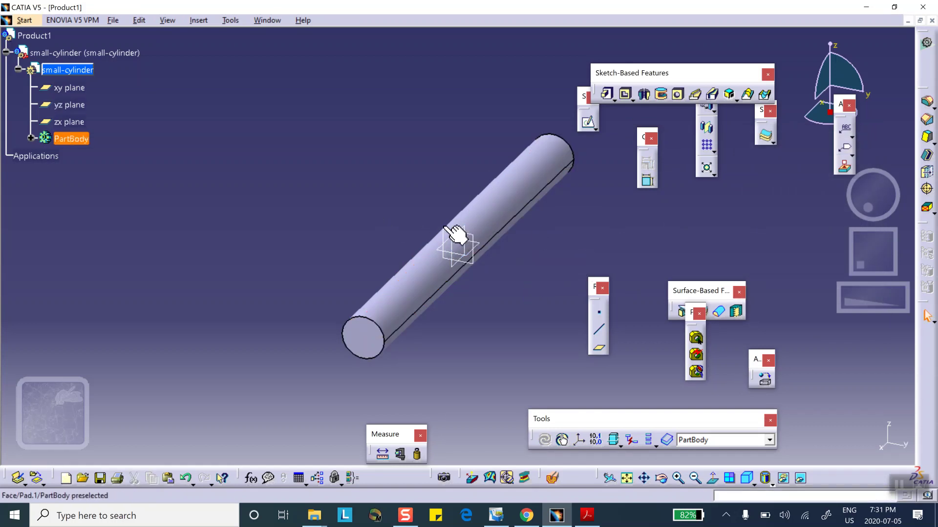
Step: Activate Product1 and insert a second new part that uses the assembly's origin point
double_click(36, 36)
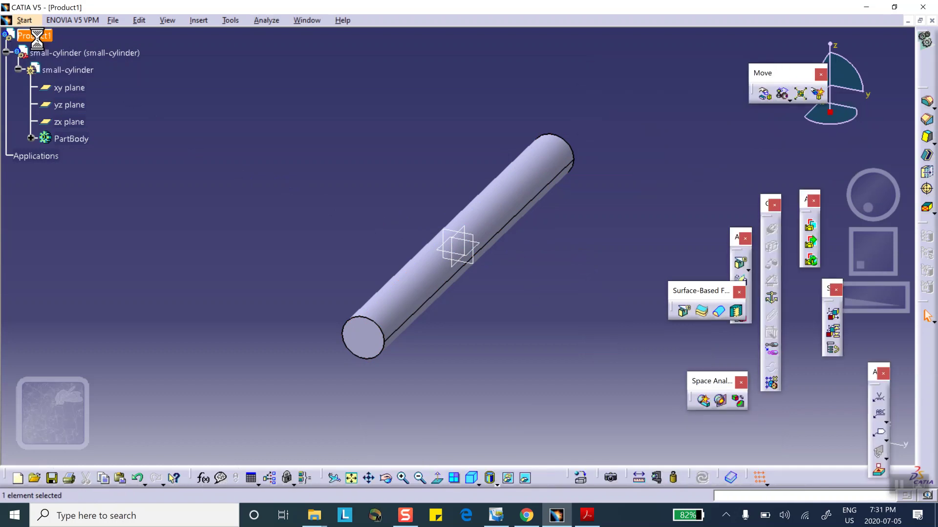
left_click(198, 20)
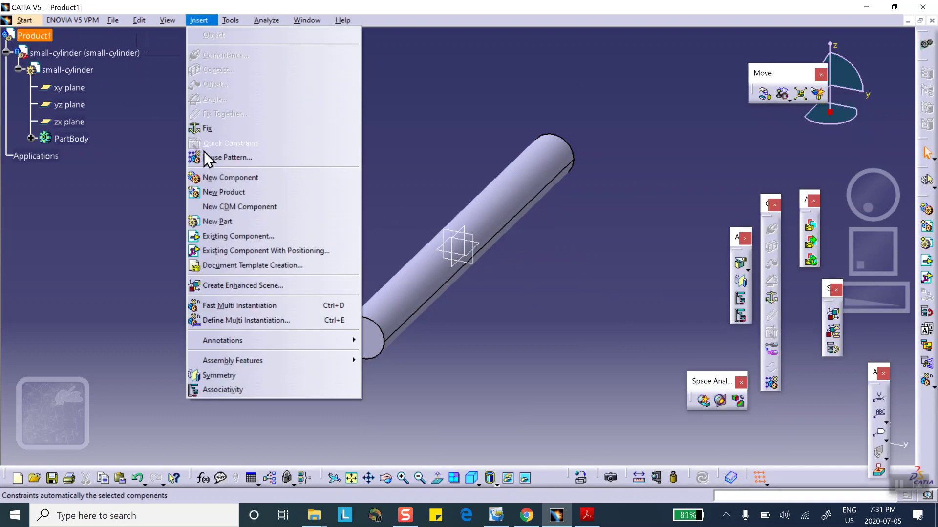
left_click(210, 218)
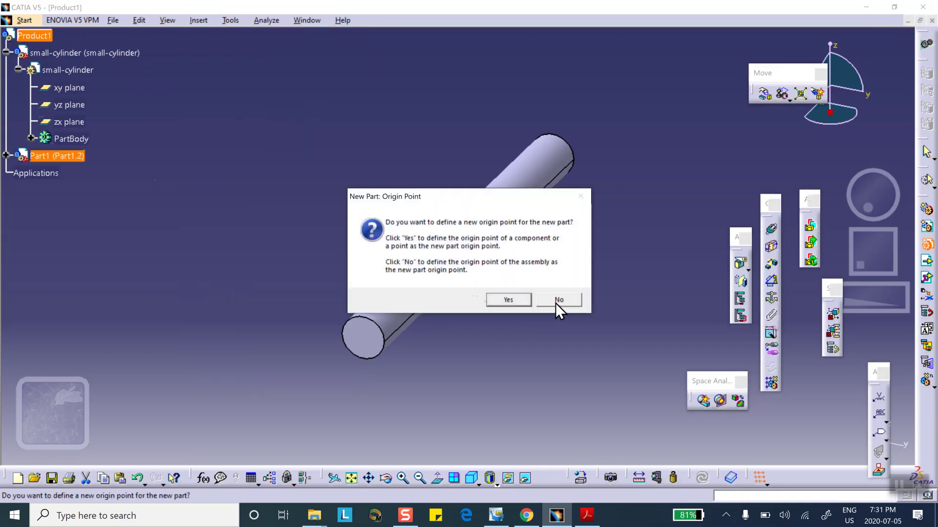
left_click(538, 301)
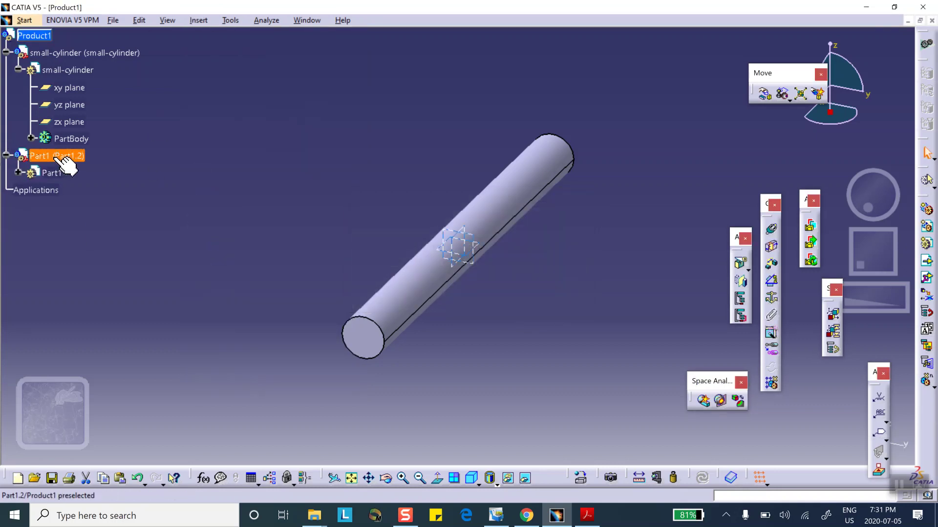
Step: Set both the instance name and the part number of the second part to big-cylinder
right_click(54, 156)
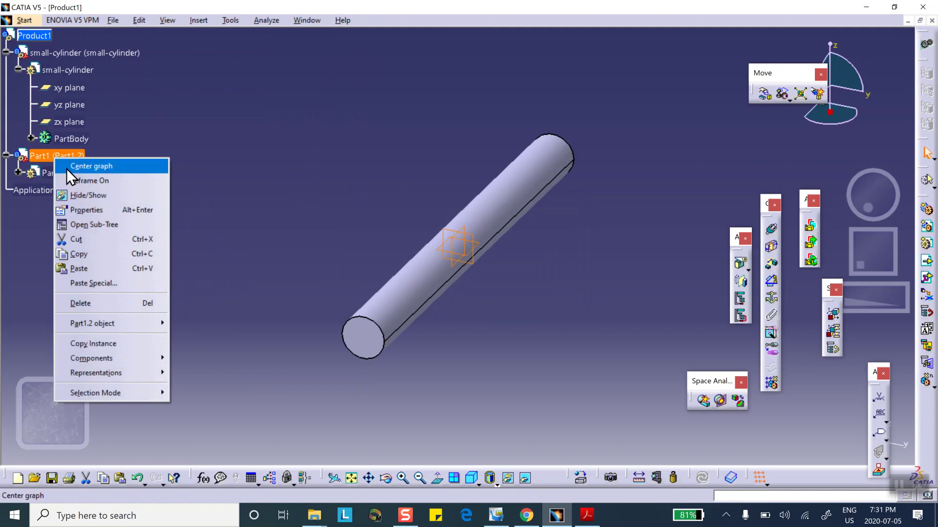
left_click(91, 209)
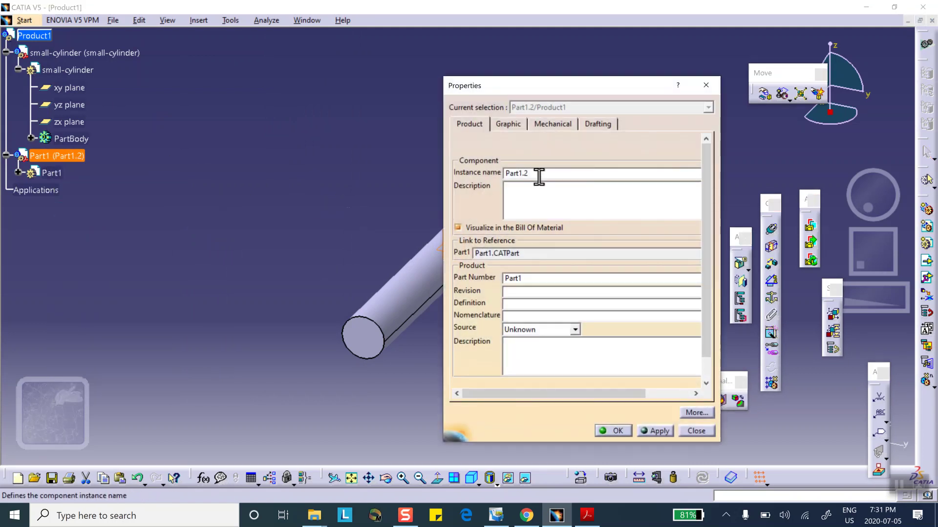
type("big-cylinder")
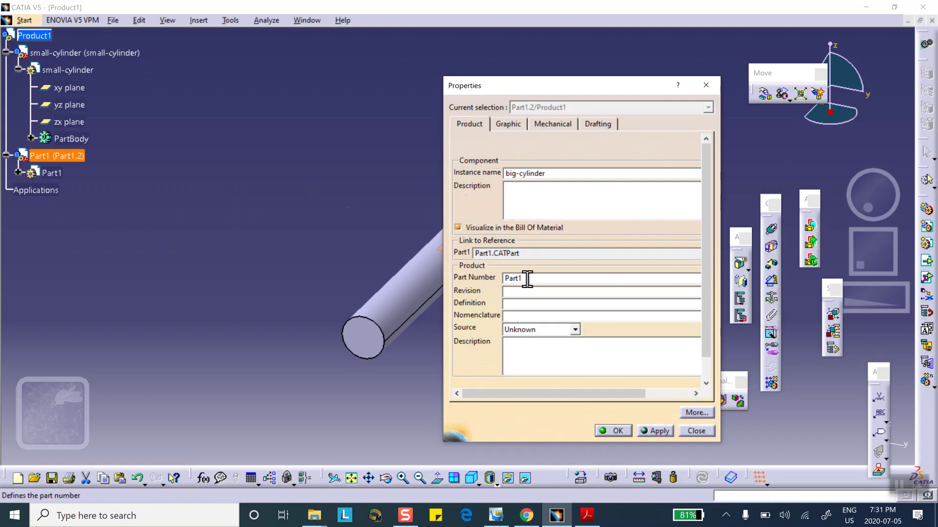
double_click(527, 279)
type("big-cylinder")
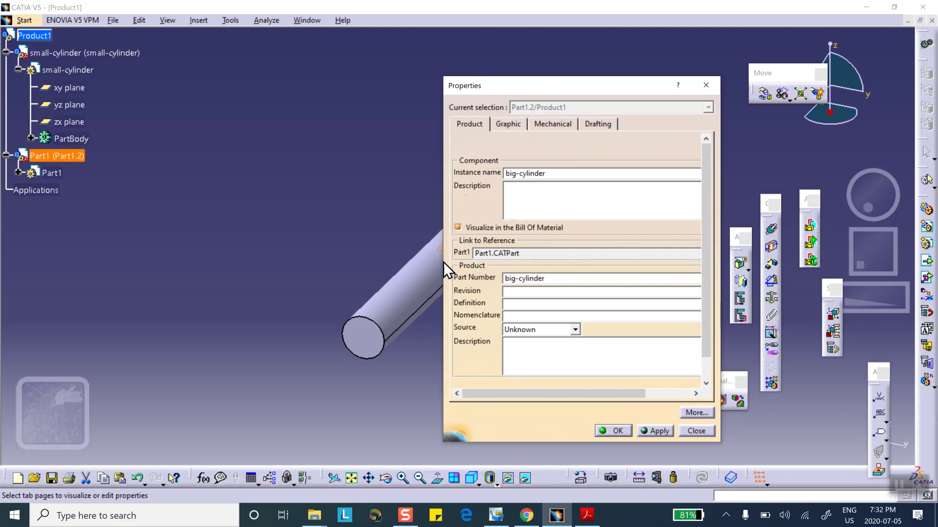
left_click(613, 430)
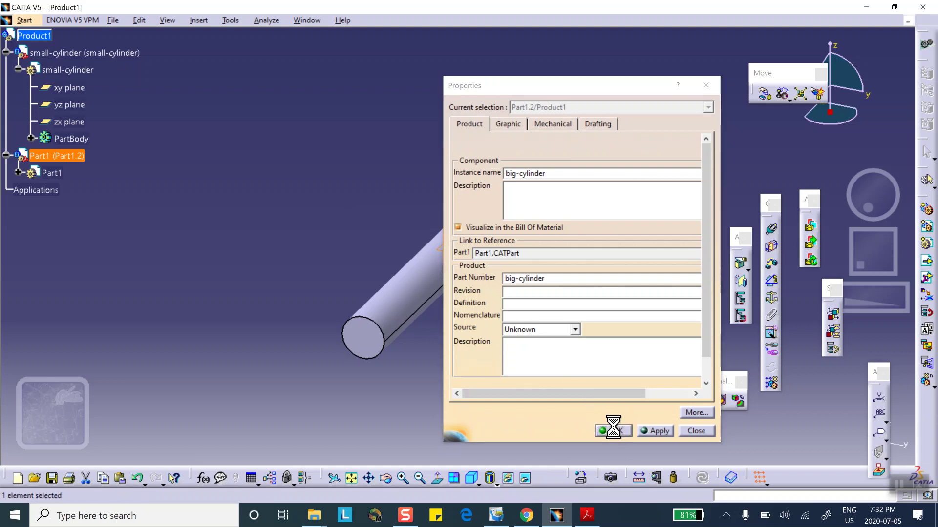
Step: Activate the big-cylinder part and sketch a circle on its yz plane, below the small cylinder and centred on the vertical axis
left_click(72, 172)
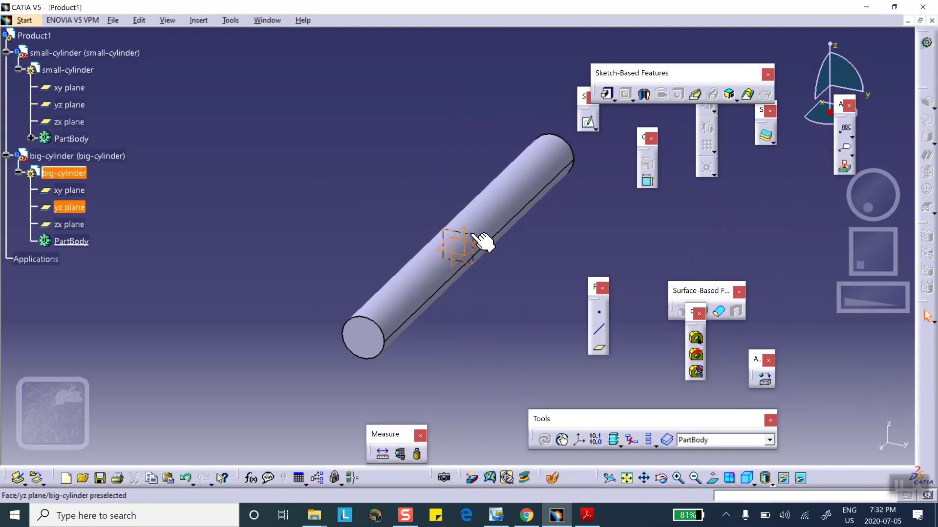
left_click(584, 123)
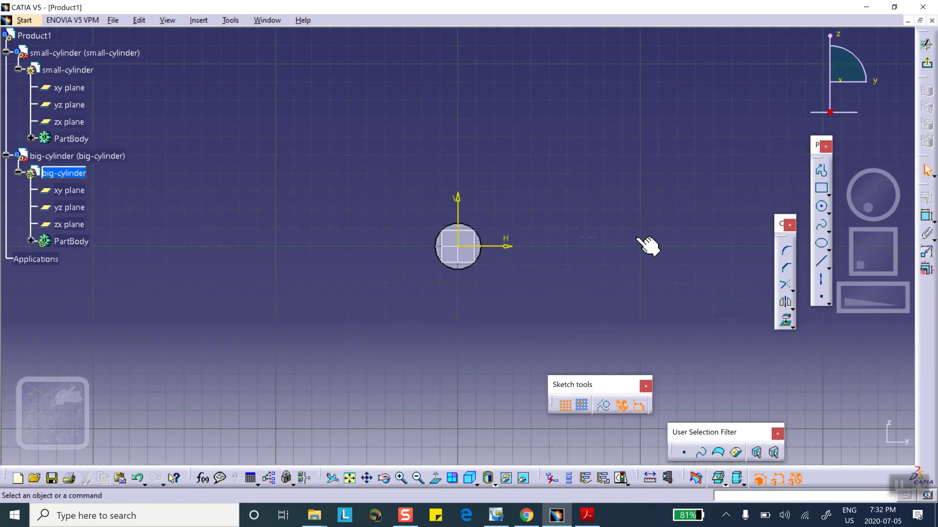
left_click(822, 207)
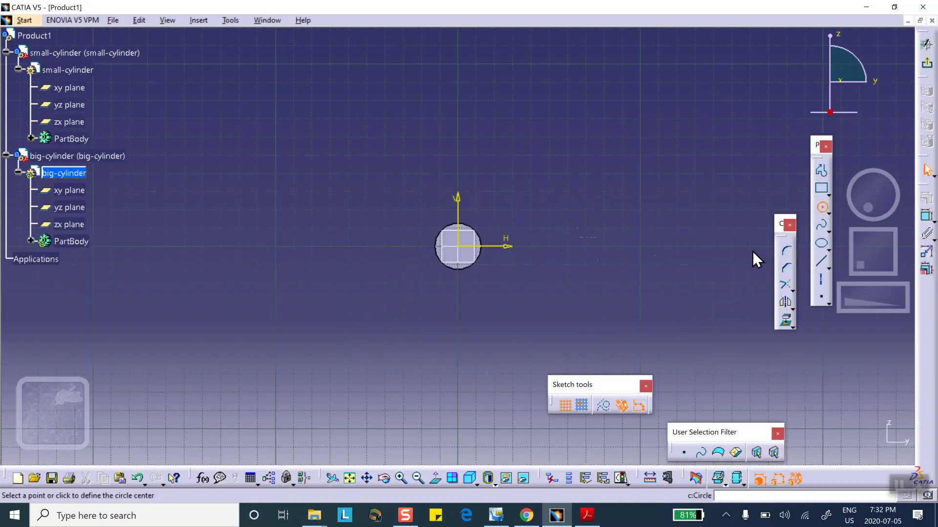
left_click(458, 316)
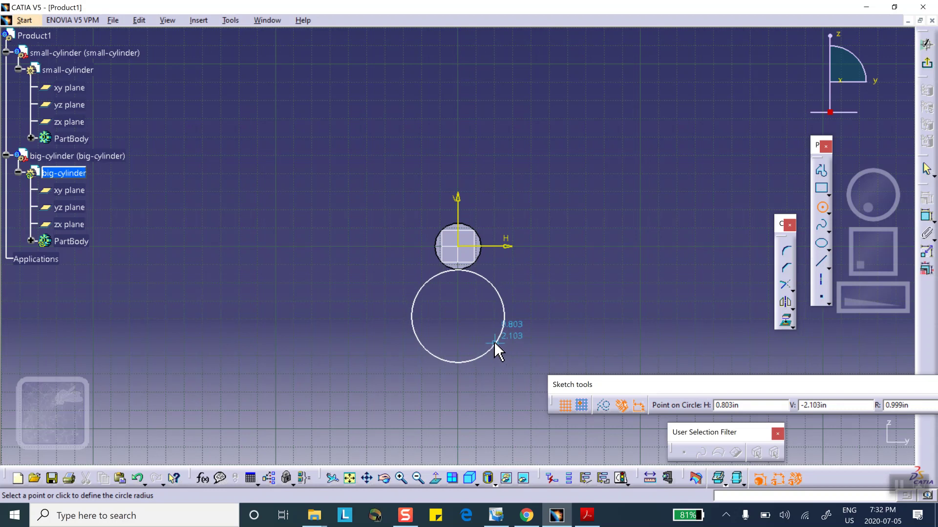
left_click(490, 339)
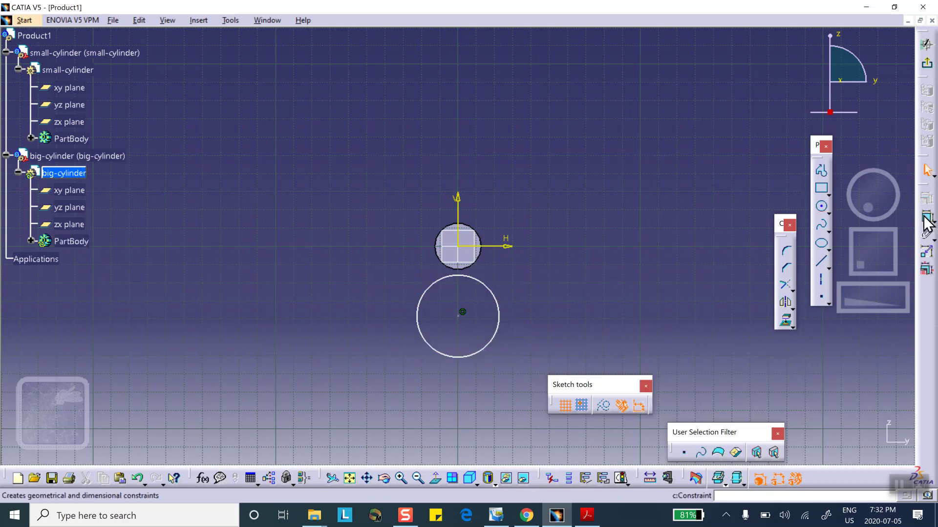
Step: Dimension the new circle's diameter and set it to 2 in
left_click(495, 298)
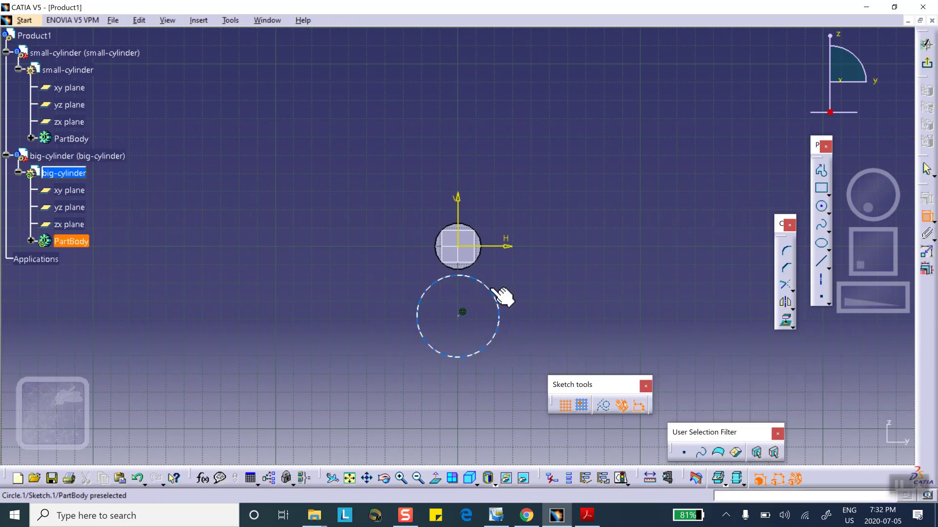
left_click(539, 267)
double_click(540, 265)
type("2")
left_click(652, 216)
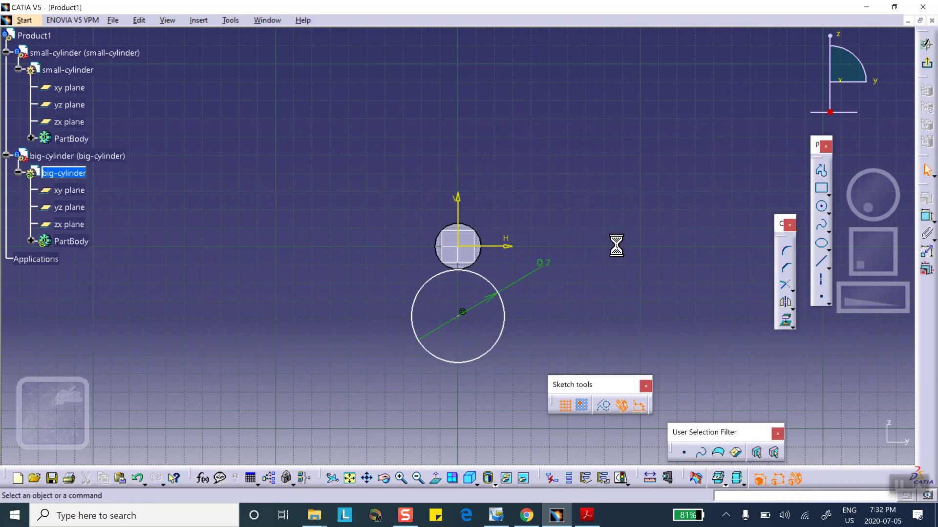
Step: Add a tangency constraint between the sketched circle and the small cylinder's circular edge
left_click(487, 278)
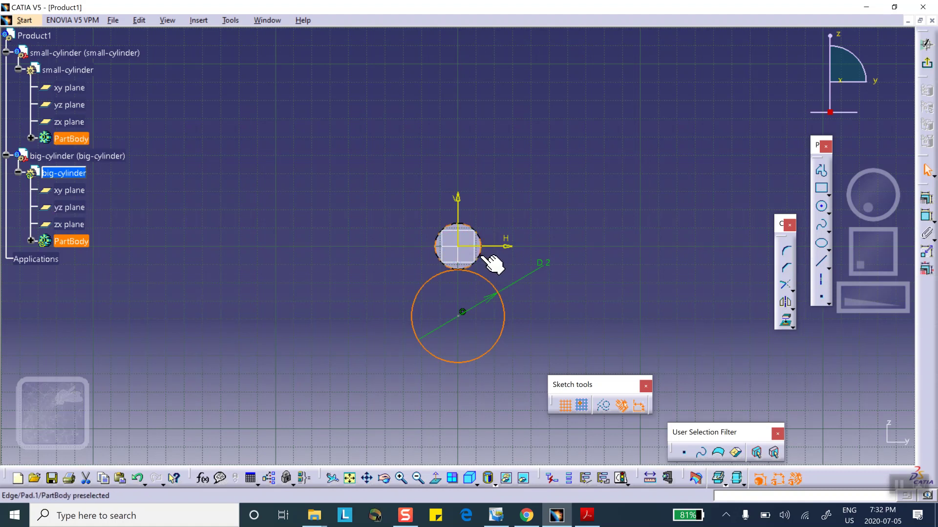
left_click(481, 255)
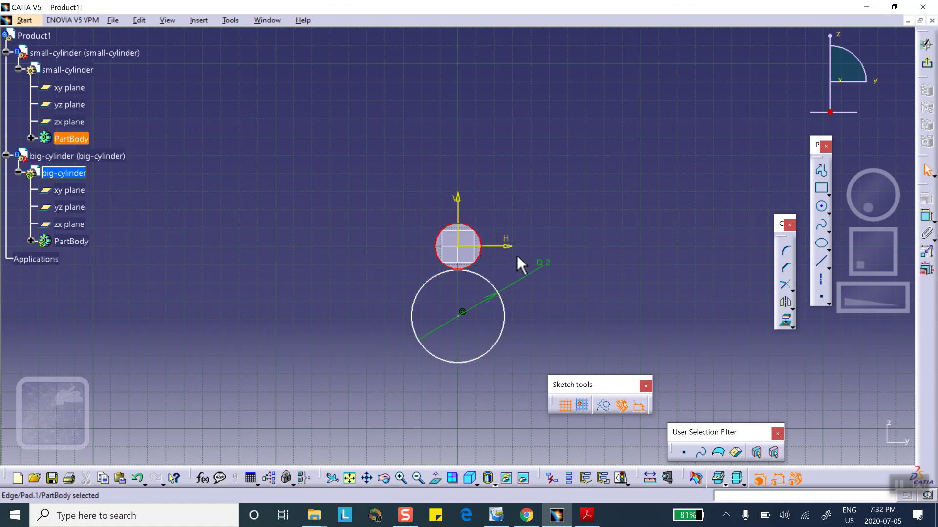
left_click(503, 308, "ctrl")
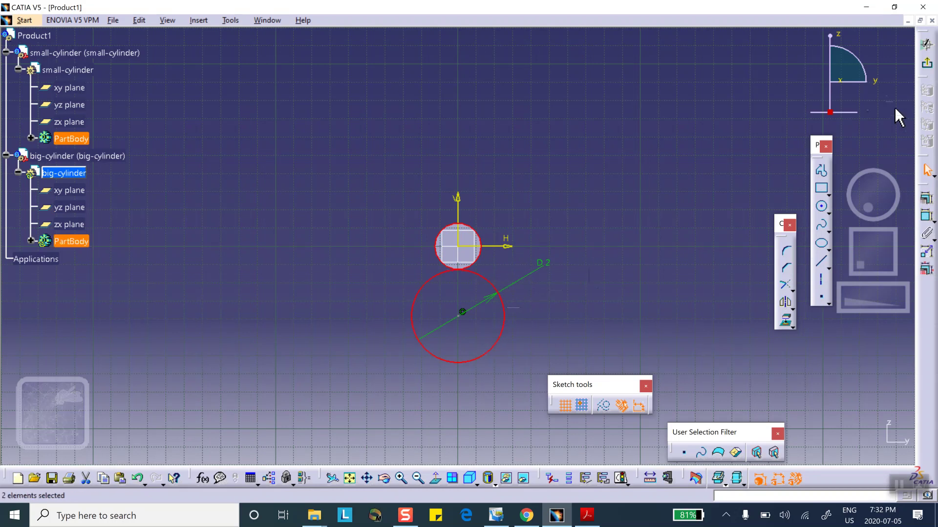
left_click(927, 198)
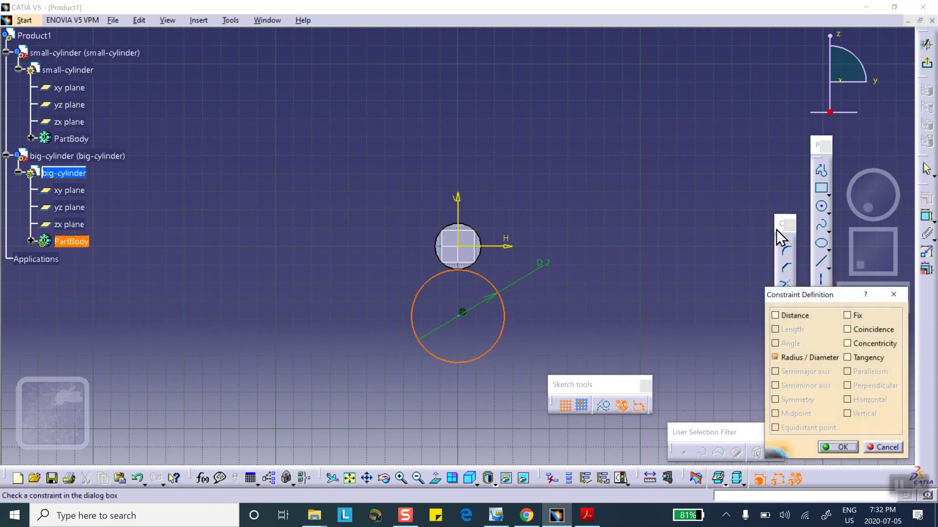
left_click(847, 357)
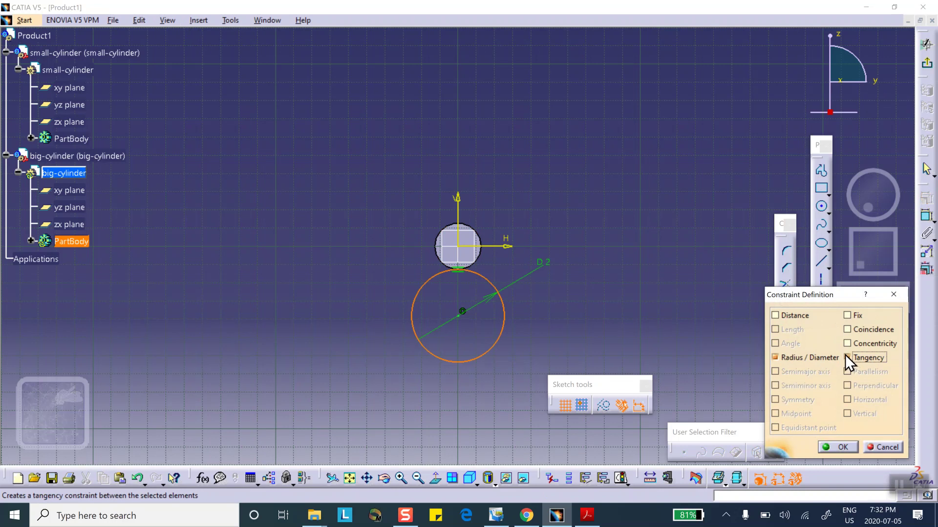
left_click(834, 447)
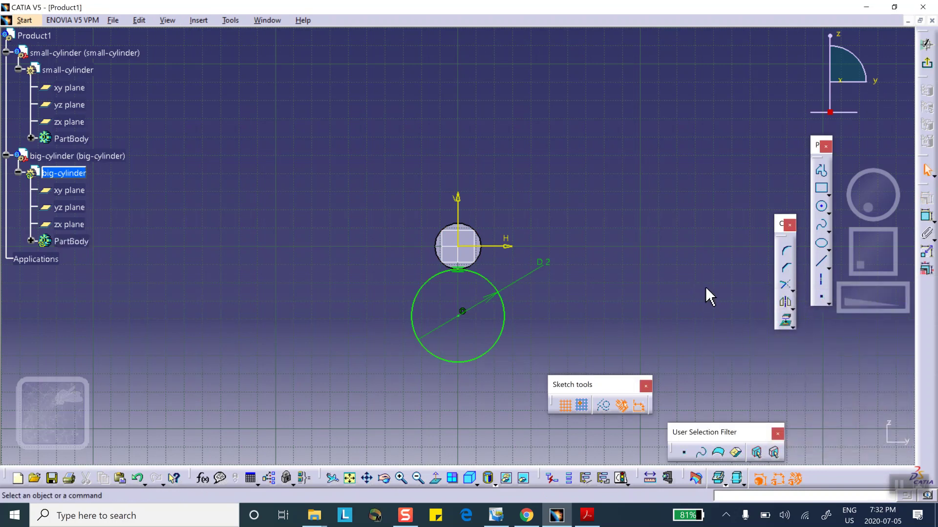
Step: Exit the sketch and pad the 2 in circle with a length of 5 in and mirrored extent
left_click(926, 62)
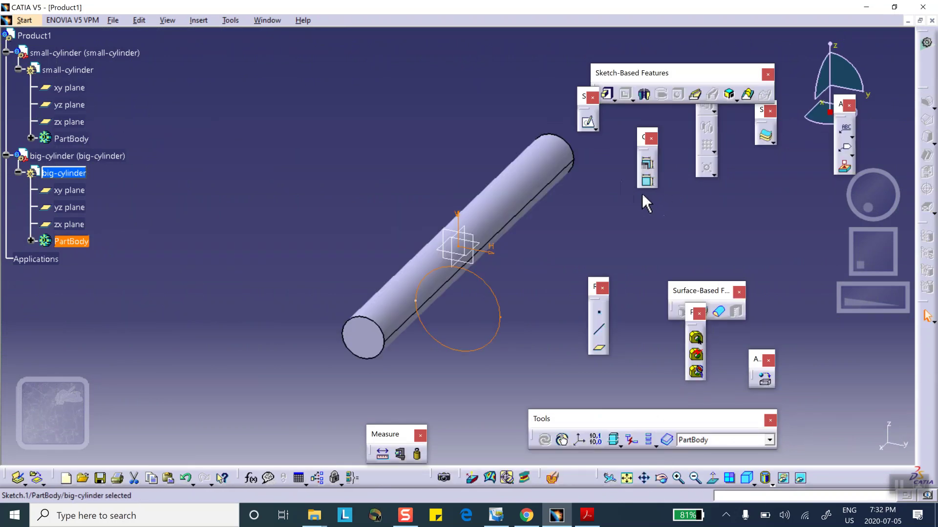
left_click(609, 95)
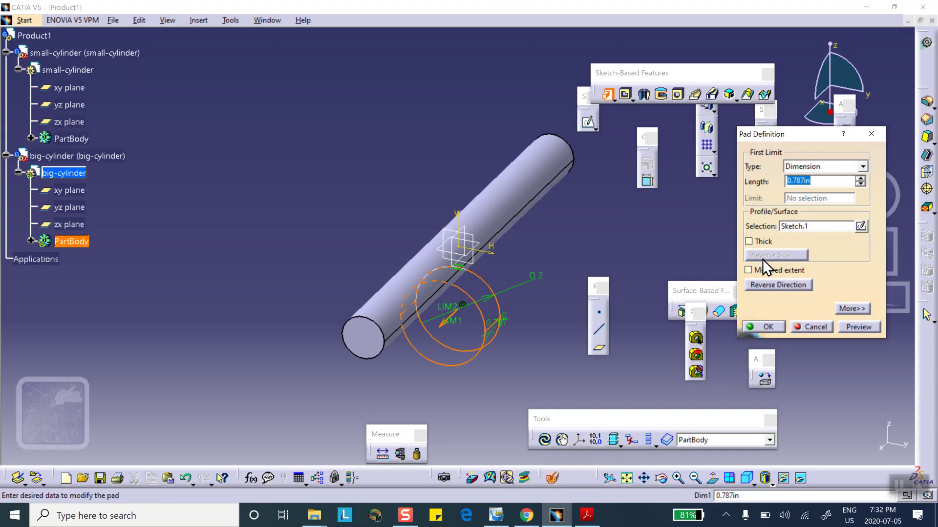
left_click(748, 270)
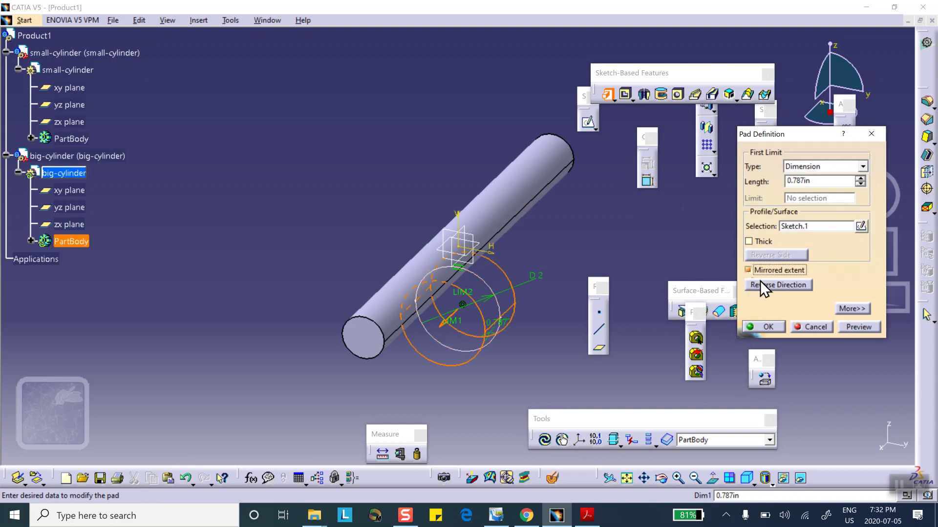
double_click(803, 180)
type("5")
left_click(769, 324)
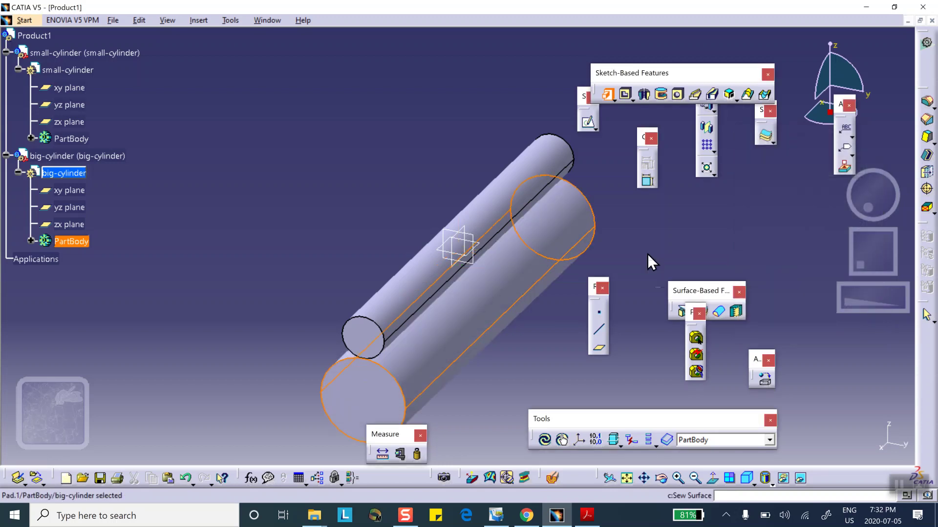
middle_click_drag(639, 234, 639, 259)
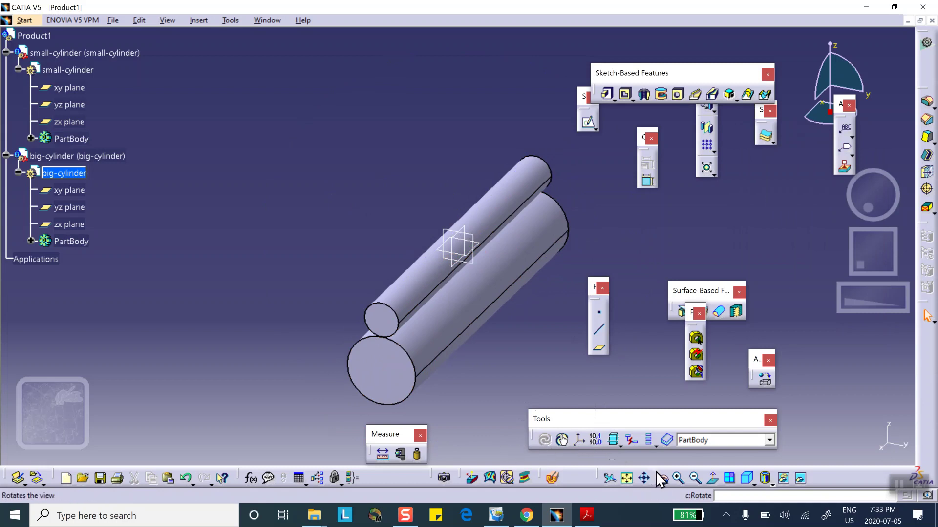
Step: Apply the Steel material from the metal library to the big-cylinder part
left_click(765, 380)
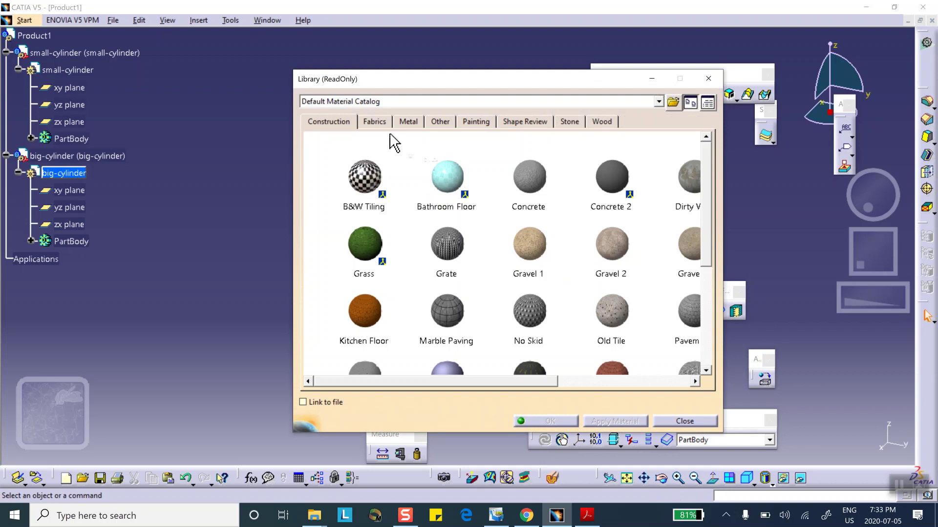
left_click(417, 124)
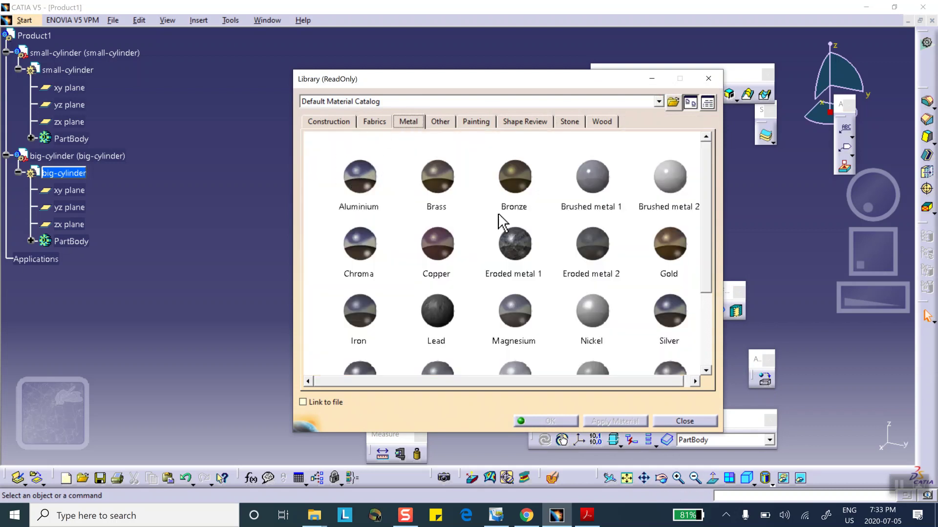
scroll(551, 233, "down", 3)
left_click(351, 288)
left_click_drag(362, 293, 63, 172)
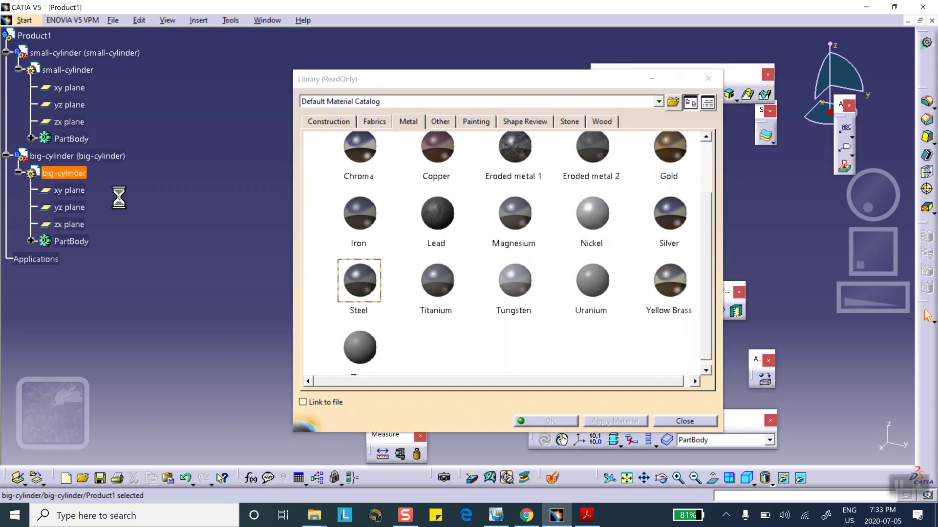
left_click(548, 422)
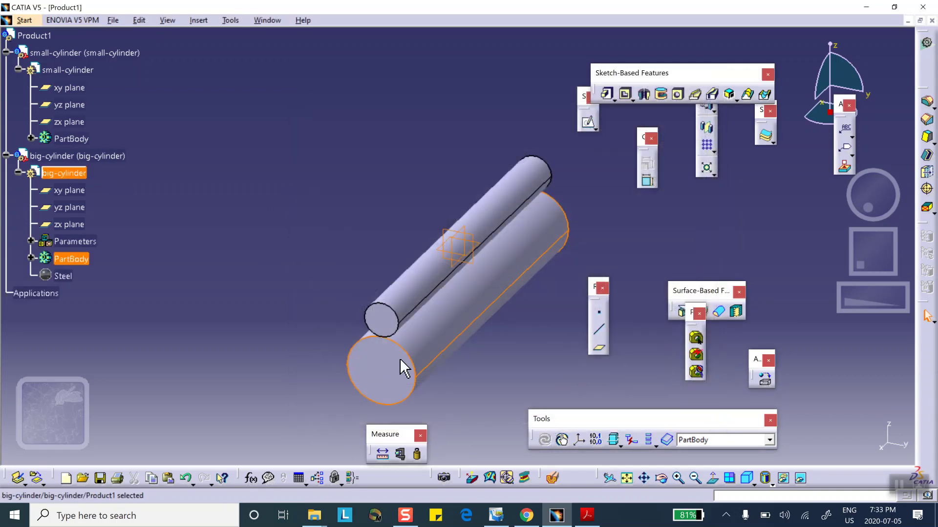
Step: Activate the small-cylinder part and apply the Steel material from the metal library to it
left_click(90, 71)
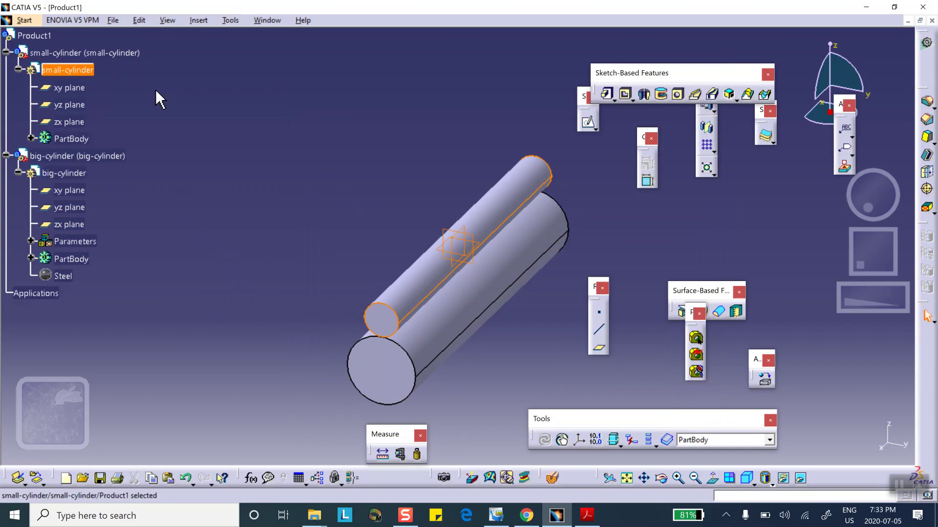
left_click(245, 113)
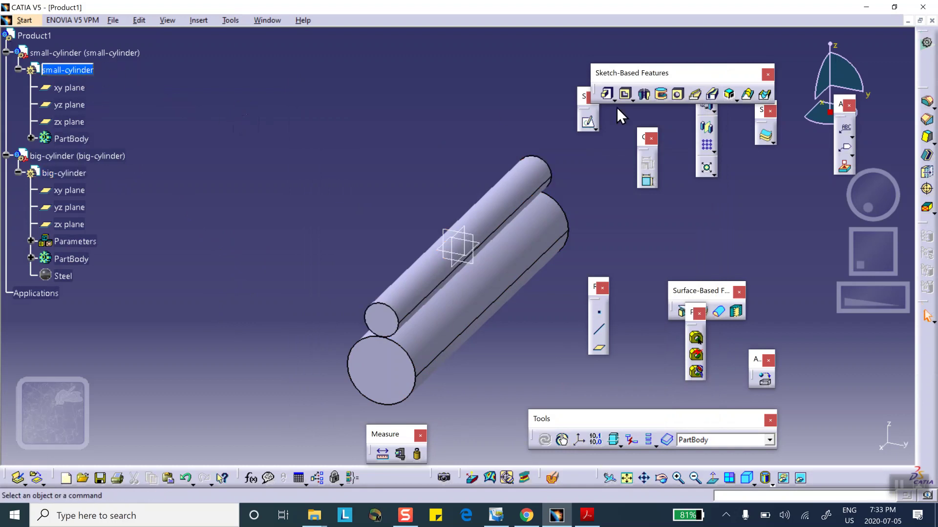
left_click(765, 379)
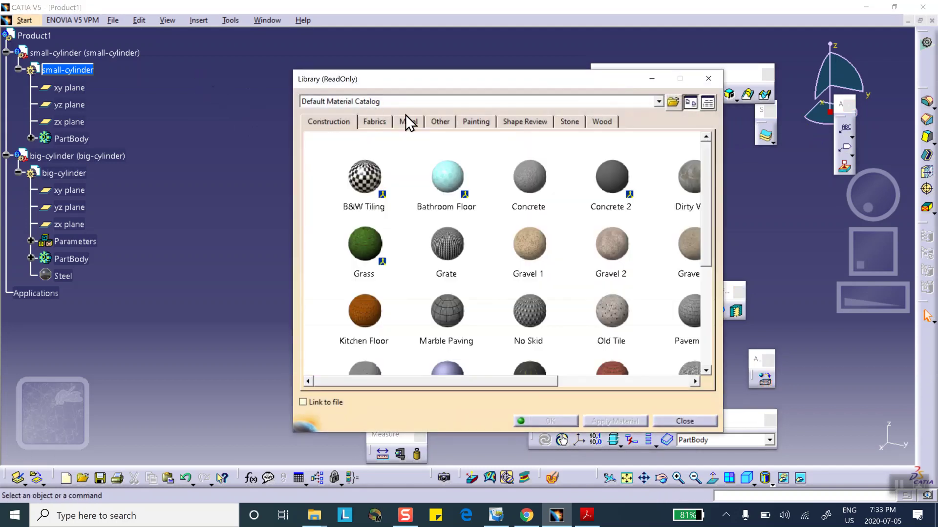
left_click(408, 122)
scroll(481, 224, "down", 5)
left_click(371, 261)
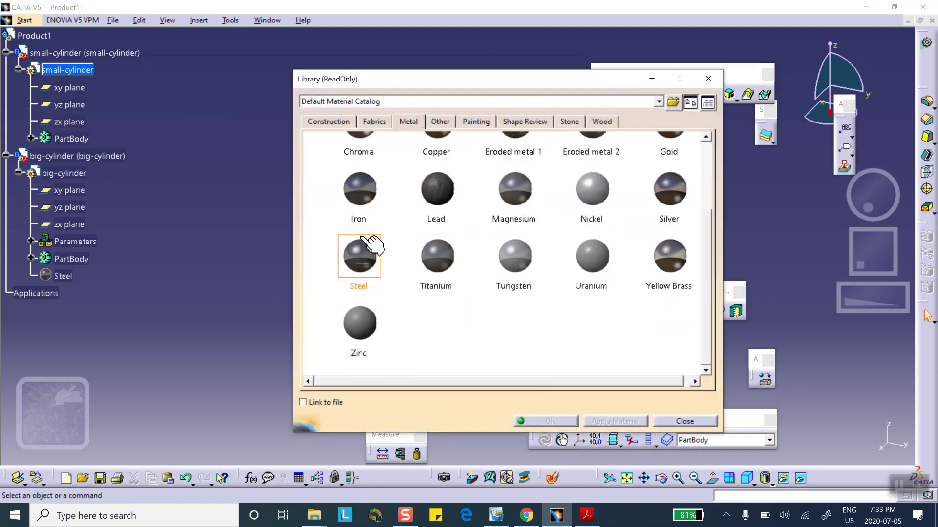
left_click(63, 72)
left_click(549, 420)
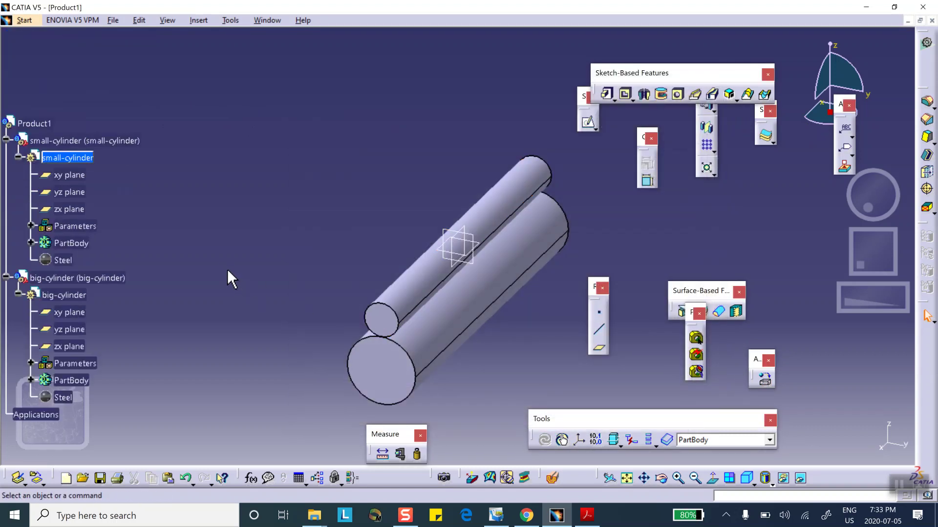
Step: Collapse both cylinder branches, activate Product1 and insert a third new part that uses the assembly's origin point
left_click(5, 96)
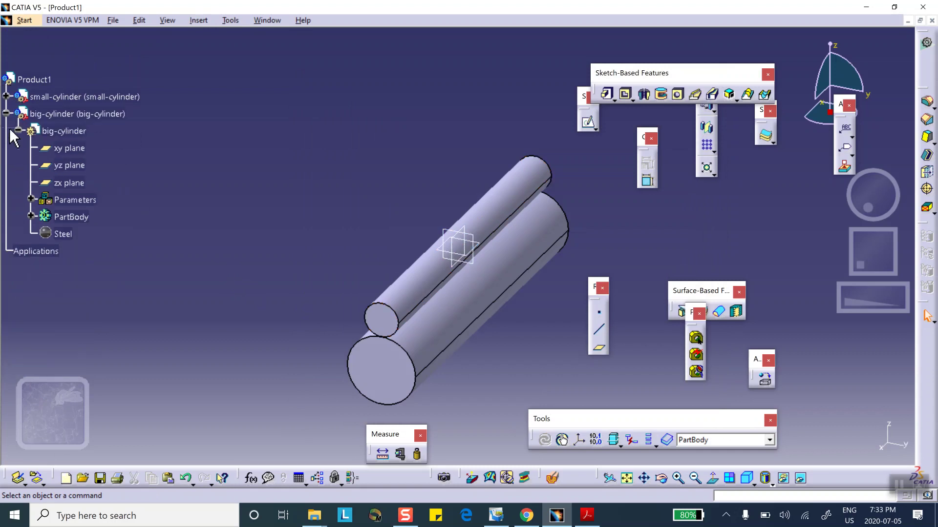
left_click(6, 113)
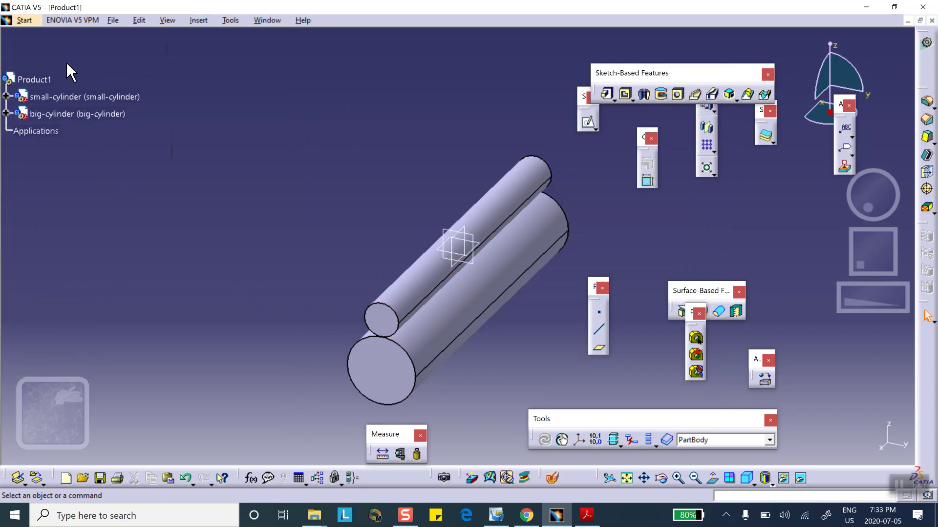
double_click(34, 79)
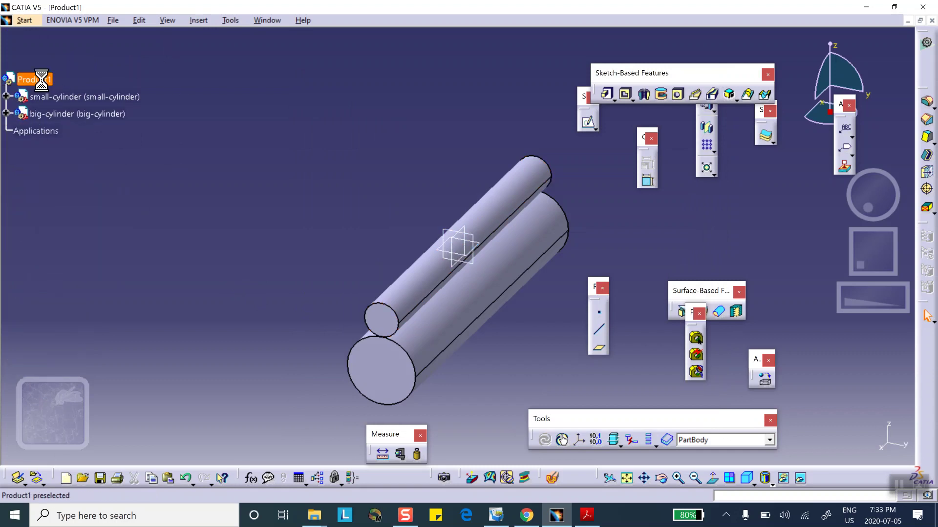
left_click(200, 21)
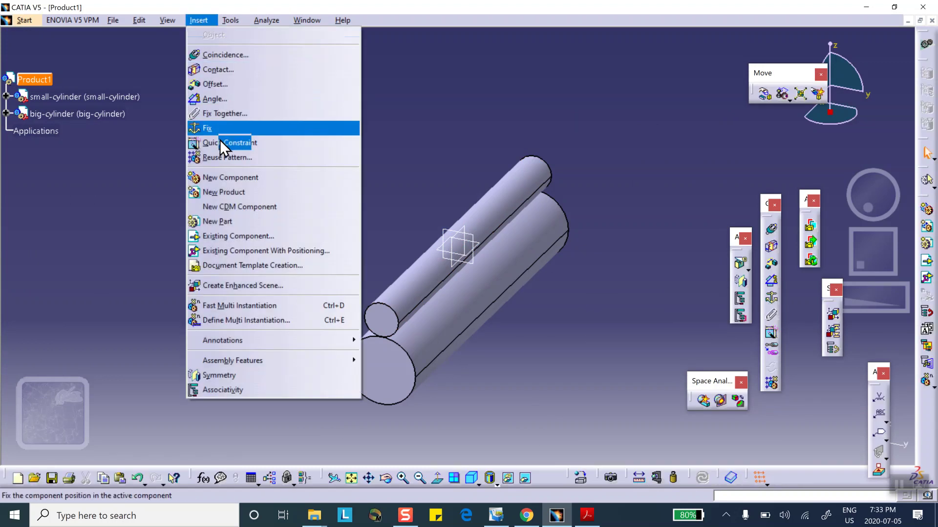
left_click(221, 222)
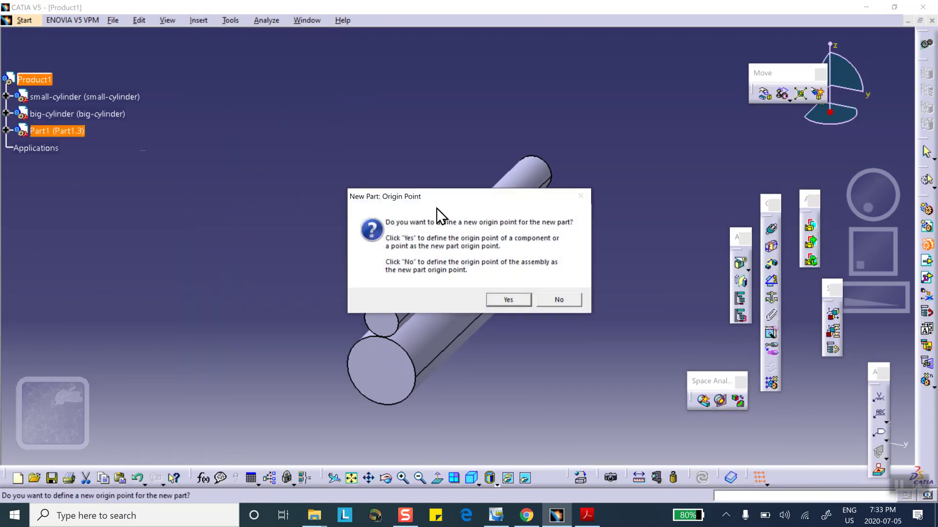
left_click(560, 299)
Step: Set both the instance name and the part number of the newly inserted third part to top-plate
left_click(6, 131)
right_click(56, 131)
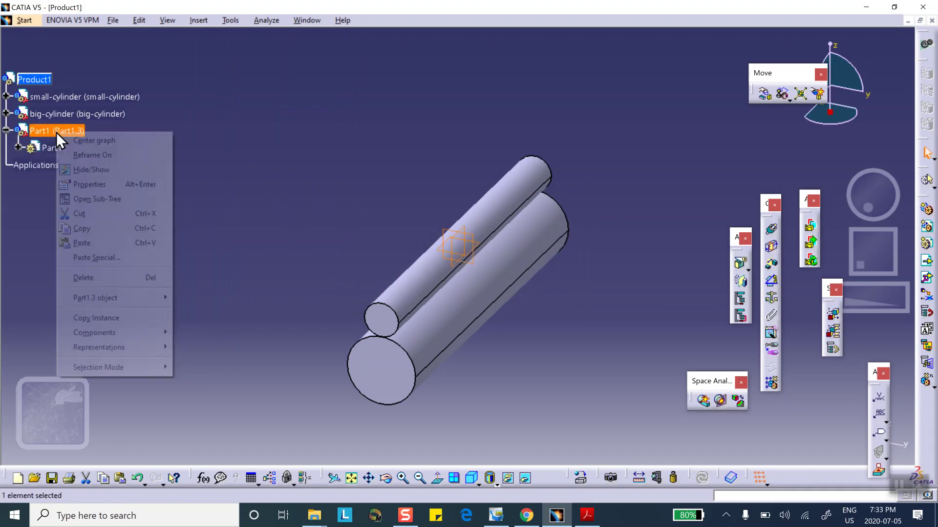
left_click(74, 181)
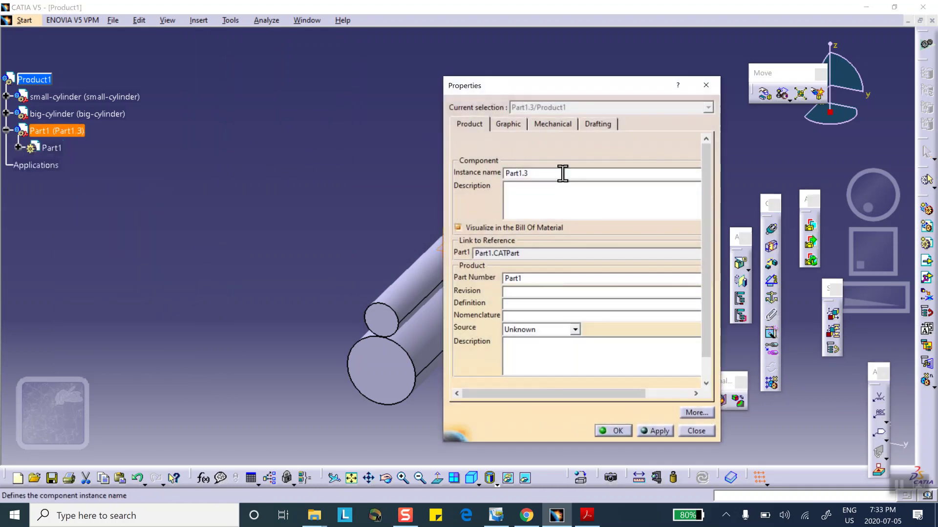
left_click_drag(535, 174, 495, 174)
type("top-plate")
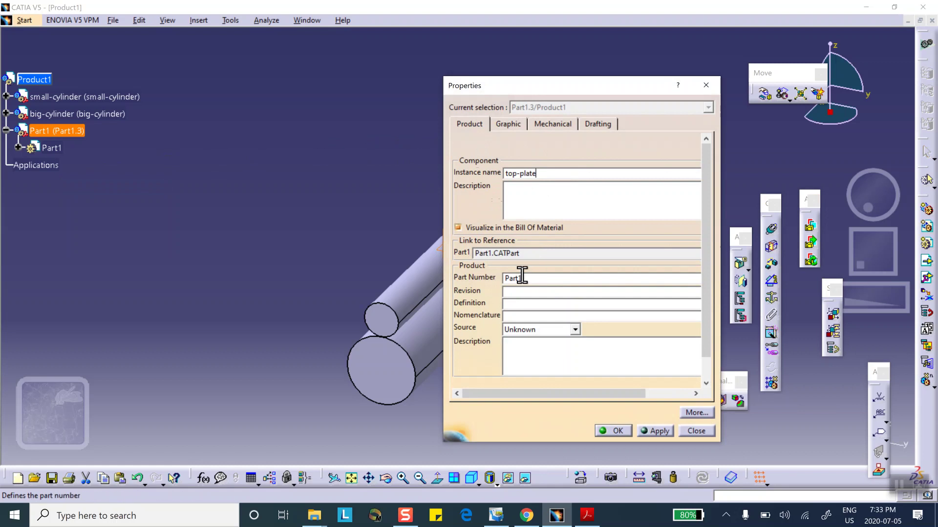
type("top-plate")
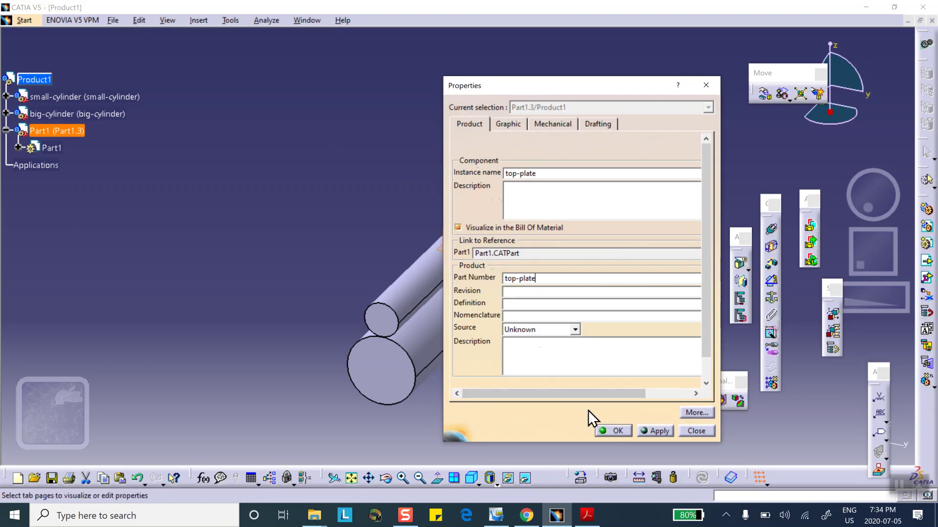
left_click(601, 431)
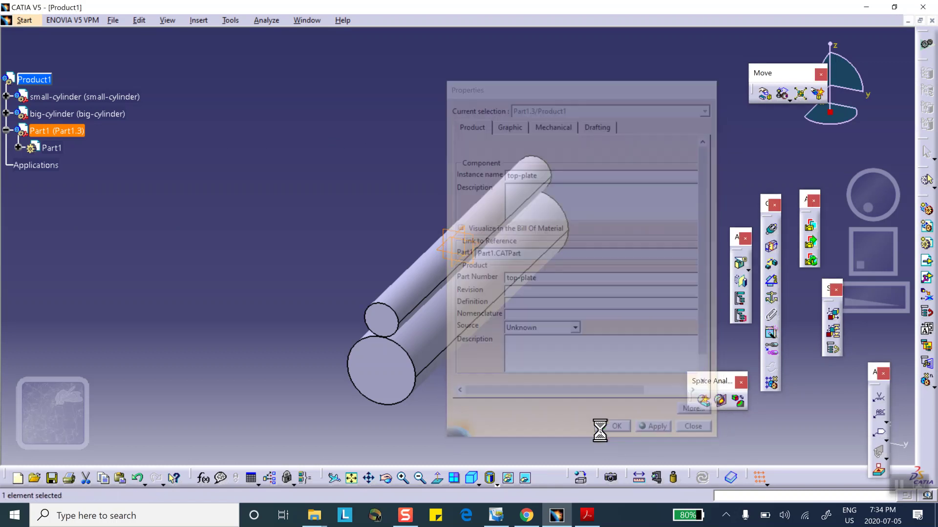
Step: Activate the top-plate part and sketch a centered rectangle about 2.8 in by 0.36 in above the small cylinder on the yz plane
left_click(18, 147)
double_click(58, 148)
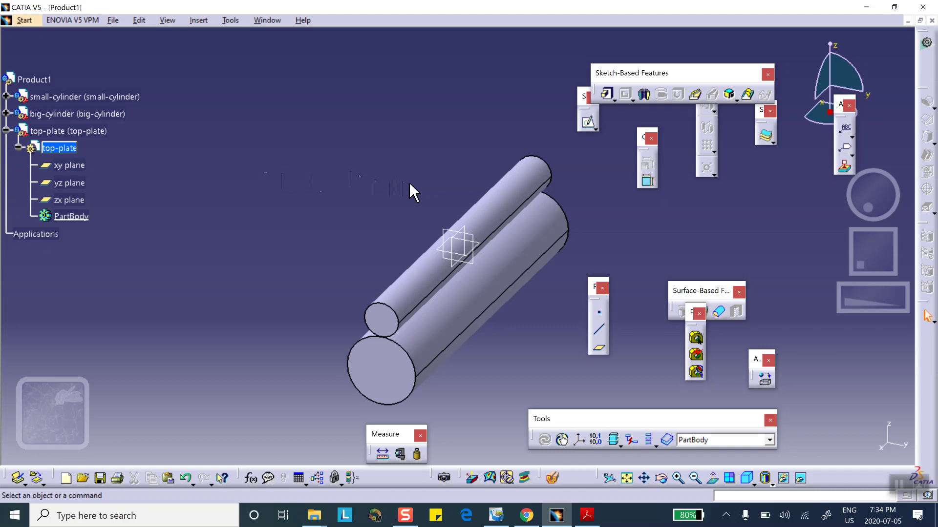
left_click(472, 240)
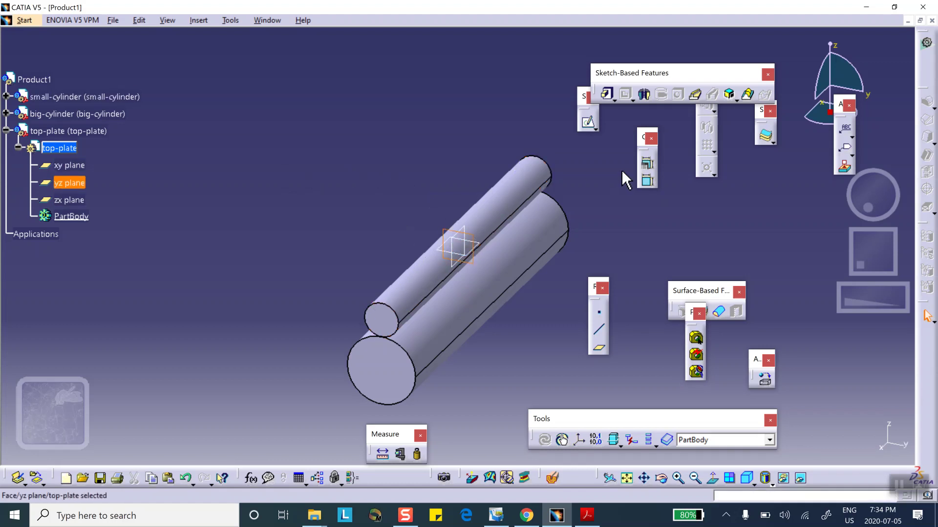
left_click(589, 122)
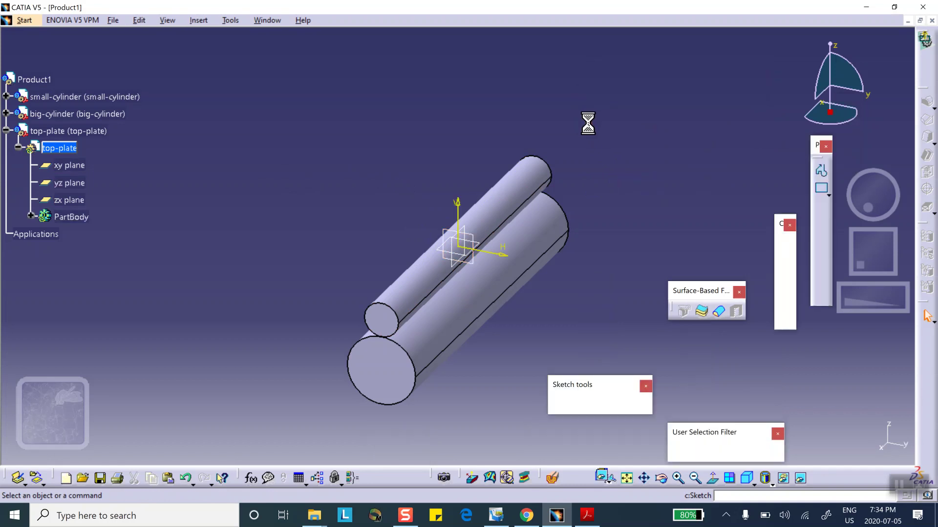
left_click(828, 194)
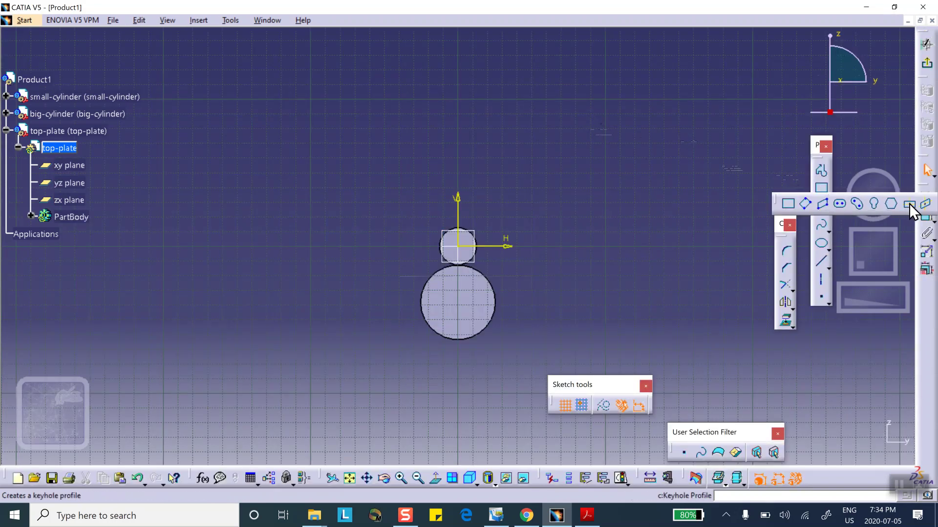
left_click(923, 203)
left_click(458, 172)
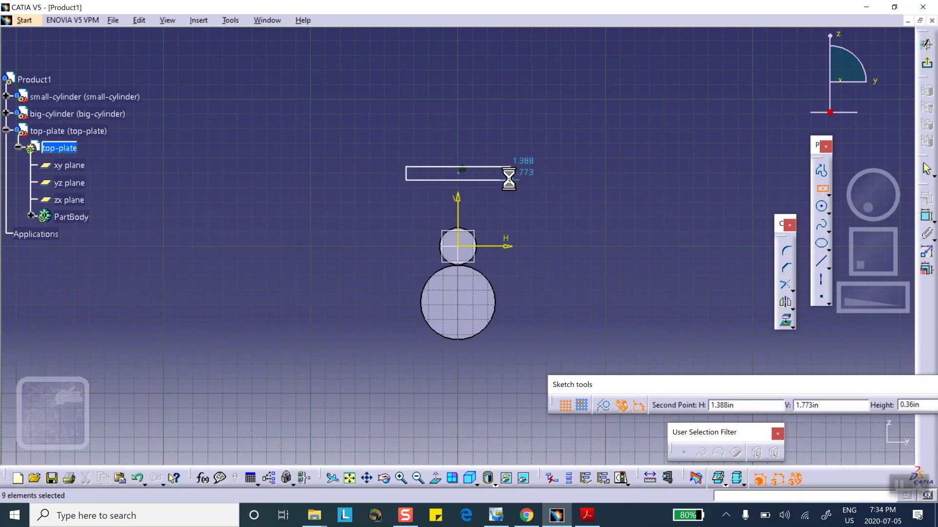
left_click(493, 180)
Step: Constrain the rectangle's lower edge tangent to the small cylinder's circle and pull its upper edge down to form a thin plate profile
middle_click_drag(520, 217, 518, 189)
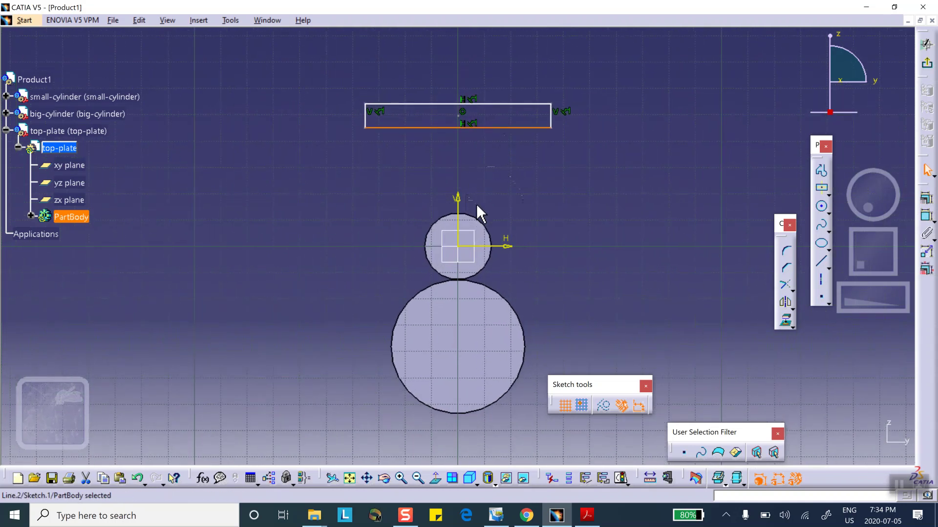
left_click(481, 223, "ctrl")
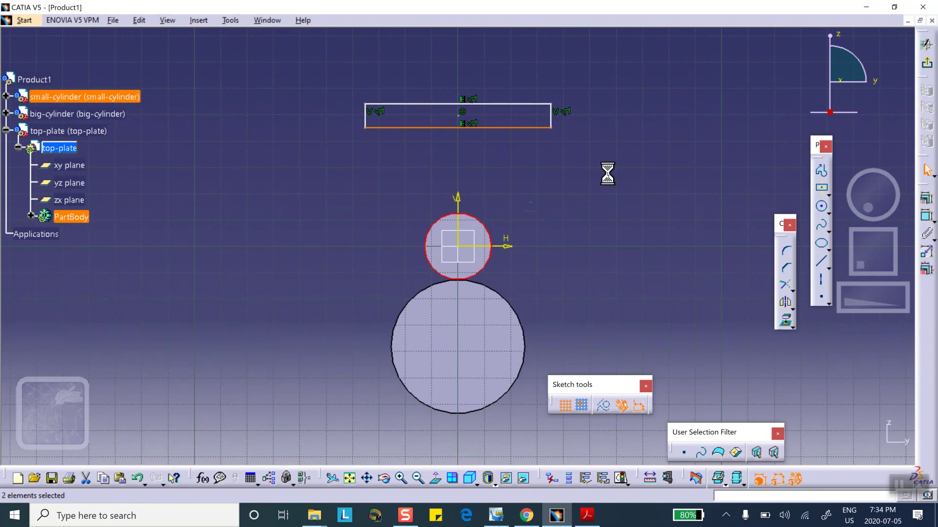
left_click(927, 200)
left_click(846, 357)
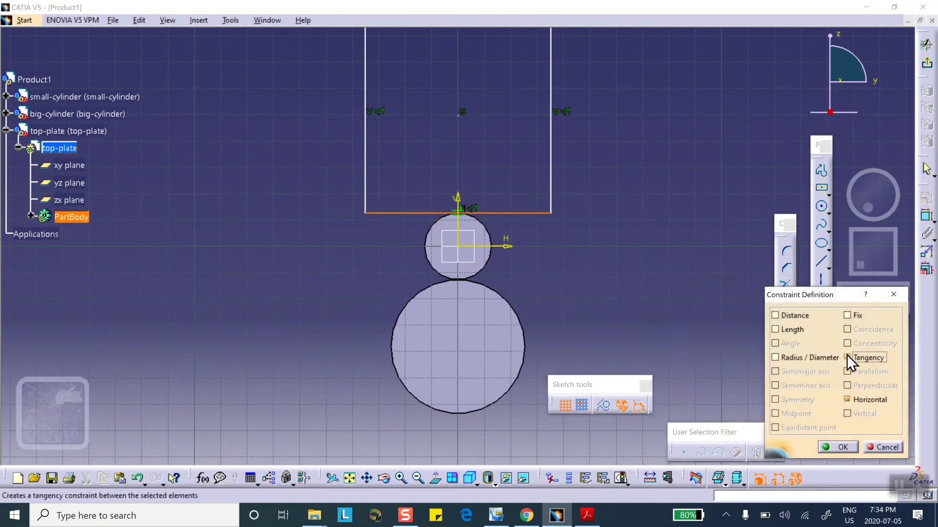
left_click(842, 447)
middle_click_drag(641, 207, 639, 264)
left_click_drag(490, 115, 490, 221)
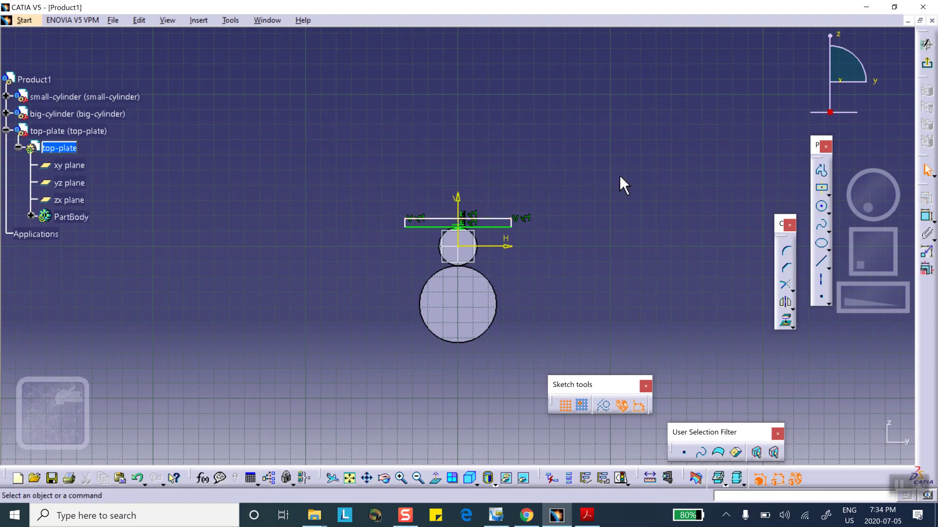
Step: Exit the sketch and pad the plate profile with a length of 5 in and mirrored extent
left_click(926, 63)
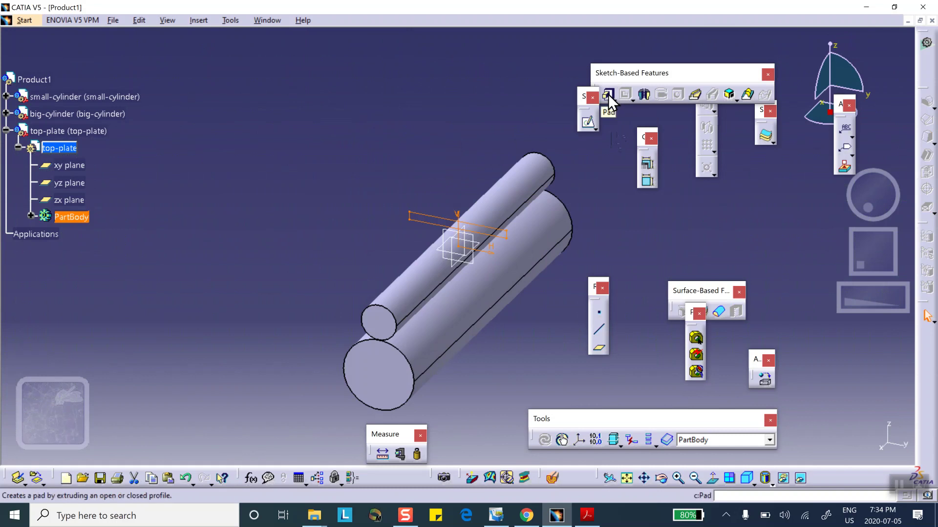
left_click(608, 93)
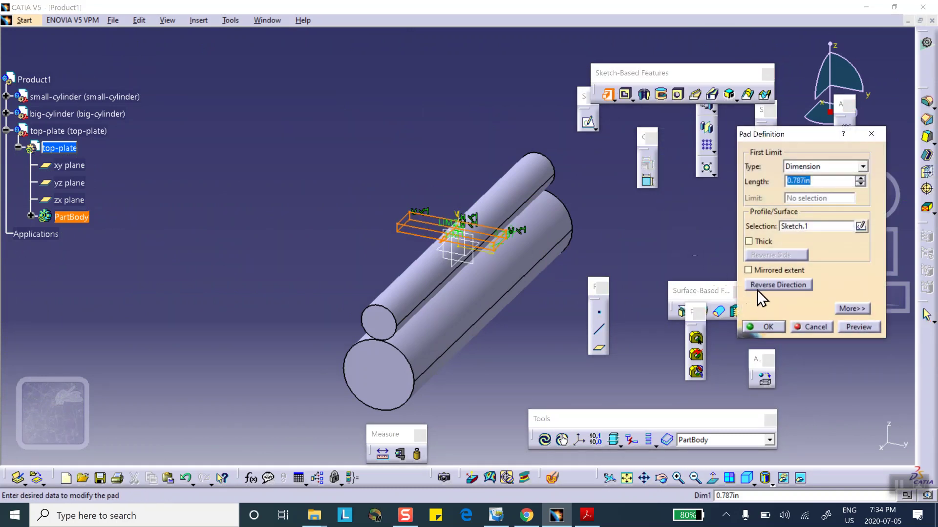
left_click(751, 268)
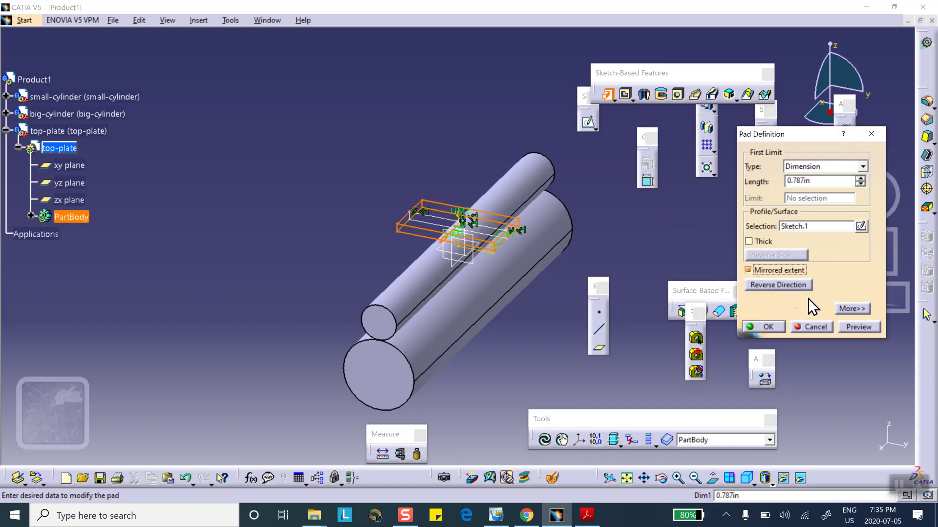
double_click(798, 181)
type("5")
left_click(772, 327)
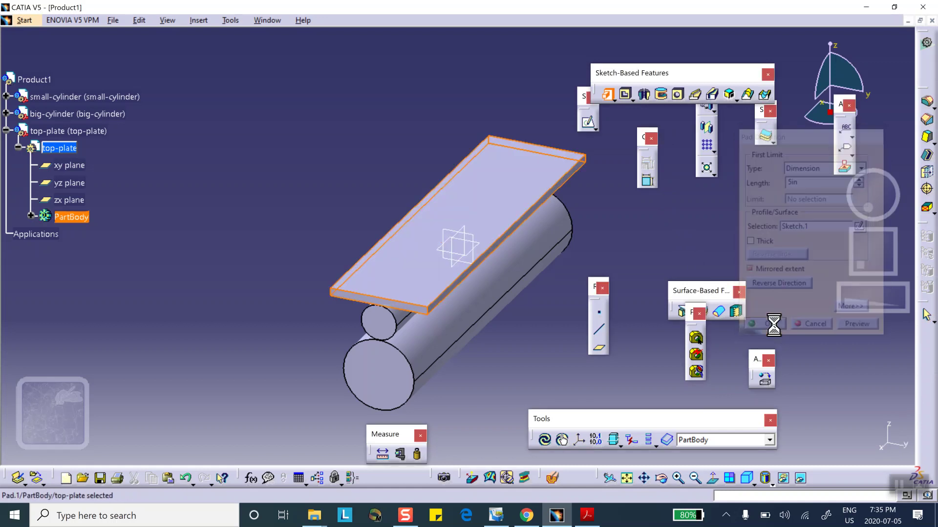
left_click(289, 141)
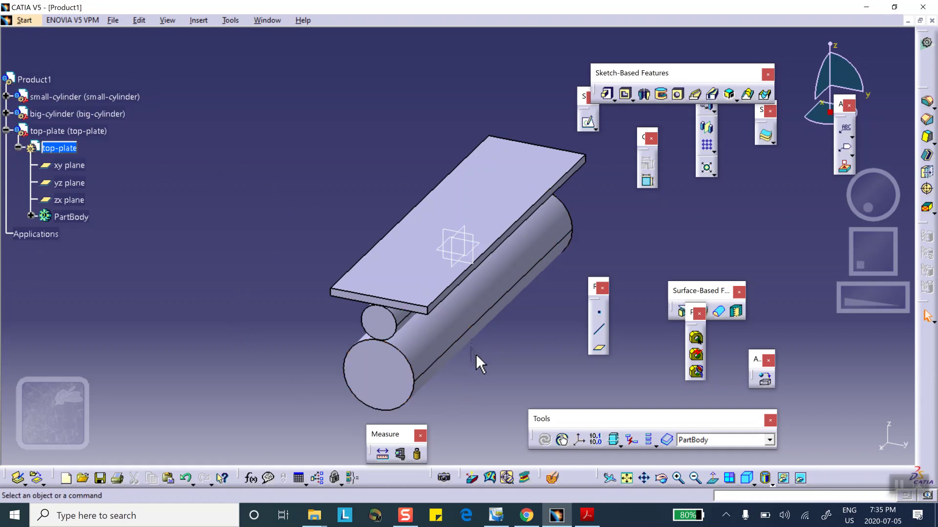
Step: Apply the Aluminium material from the metal library to the top-plate part
left_click(765, 378)
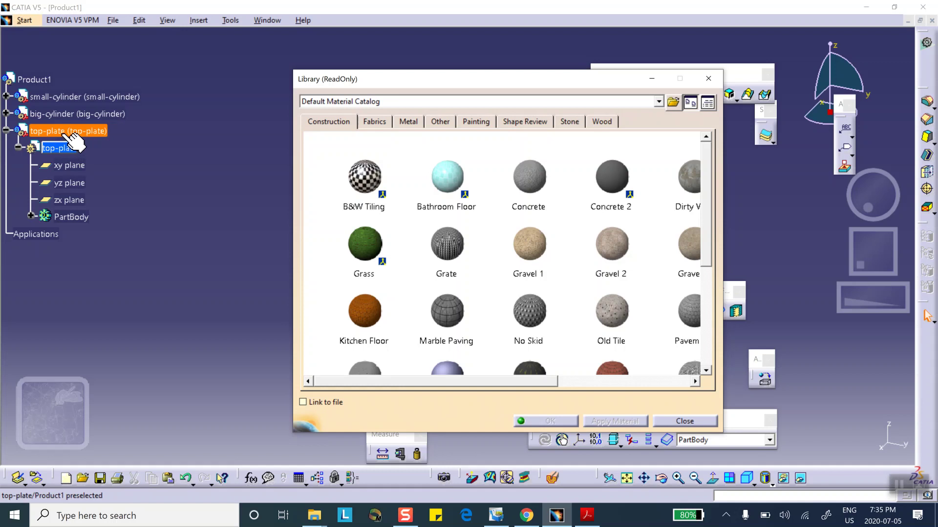
left_click(61, 148)
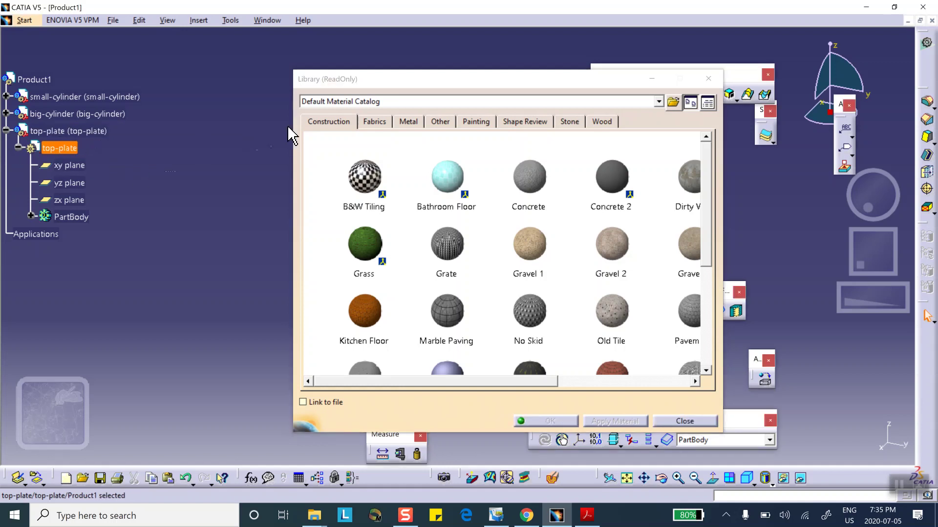
left_click_drag(707, 194, 708, 175)
left_click(408, 121)
left_click(376, 171)
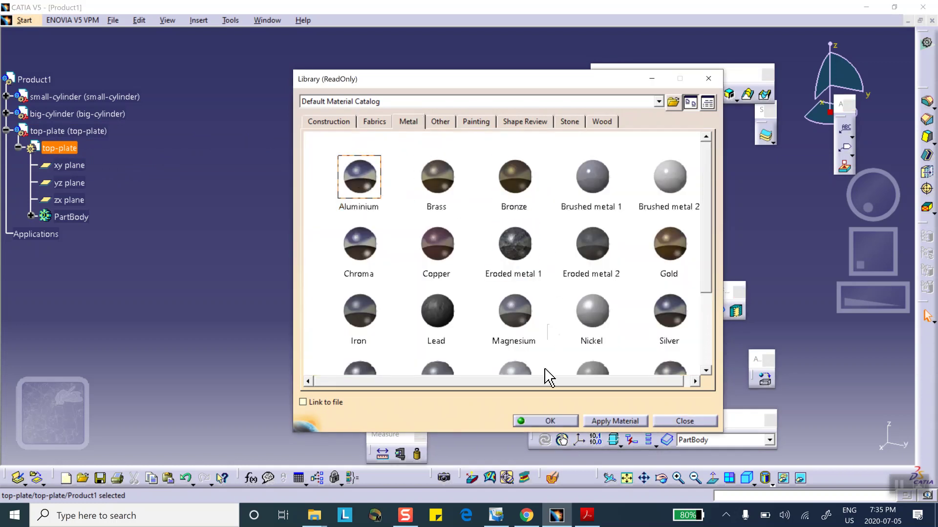
left_click(548, 421)
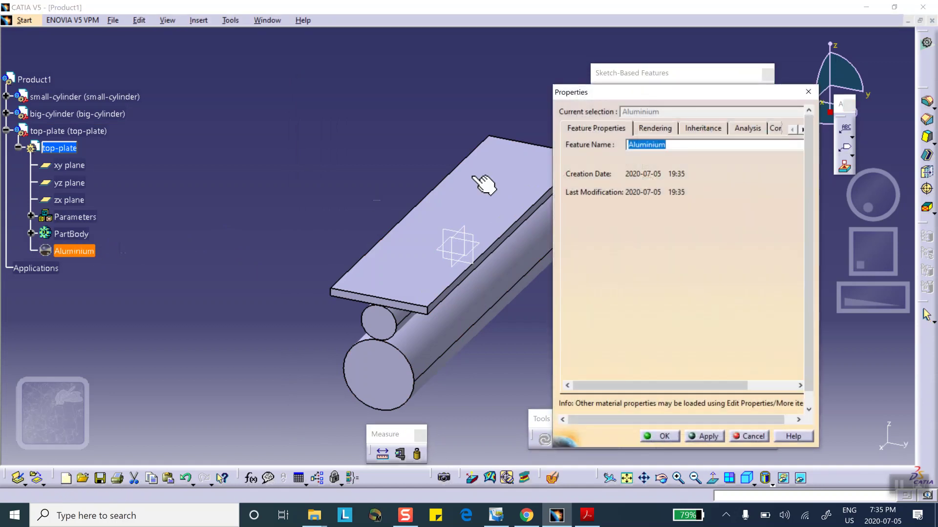
Step: In the Aluminium material's analysis properties, replace the leading digit of the Young Modulus with 9 and accept the change
left_click(754, 129)
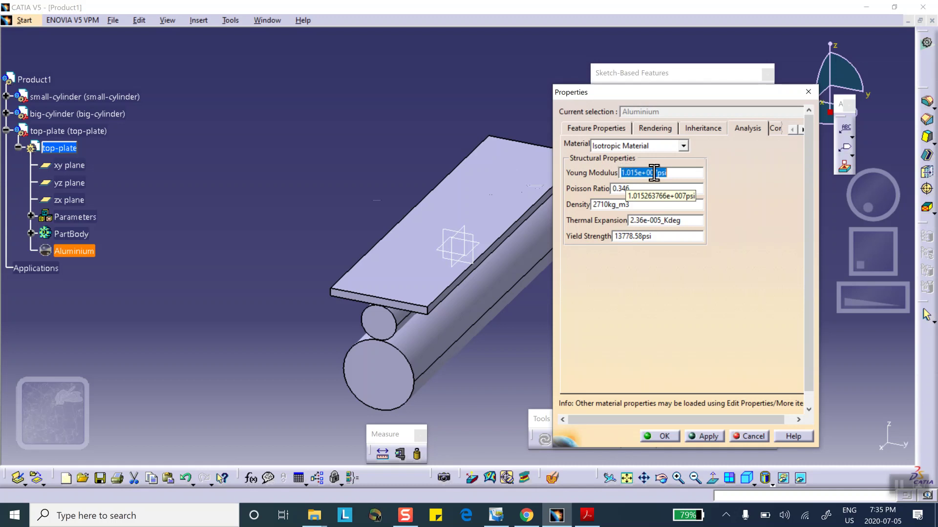
left_click(624, 172)
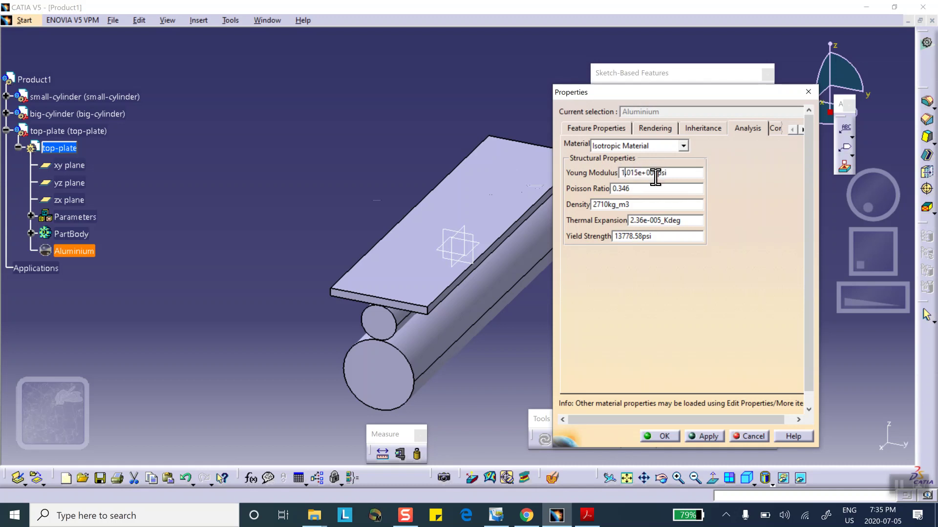
key("BackSpace")
type("9")
left_click(672, 436)
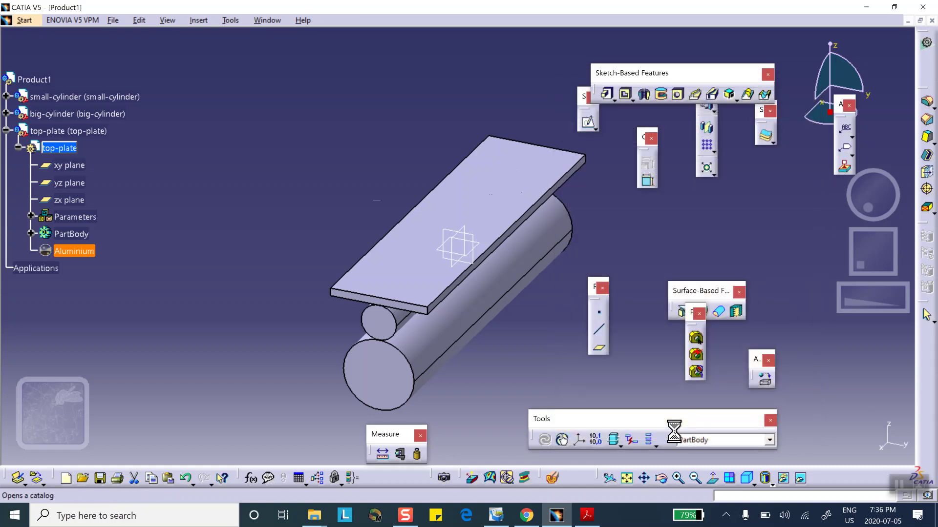
Step: Collapse the top-plate branch in the specification tree
left_click(7, 130)
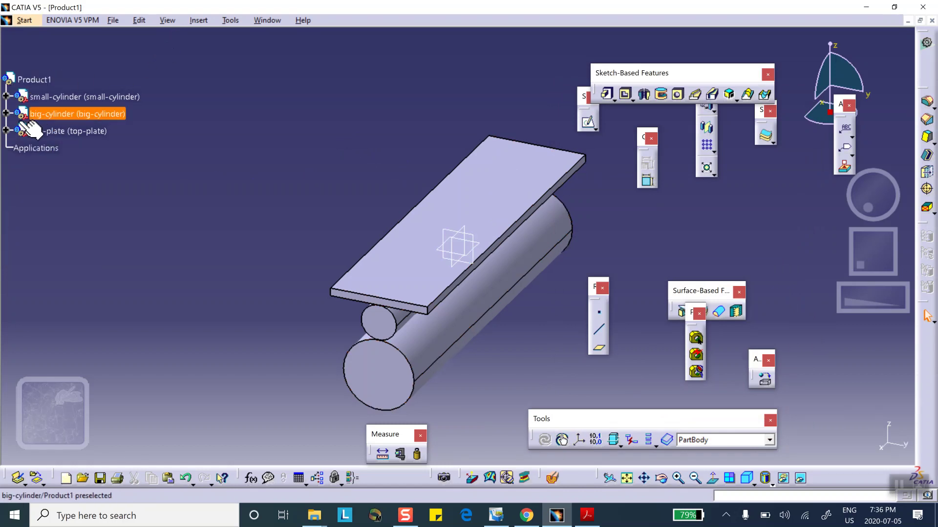
left_click(7, 131)
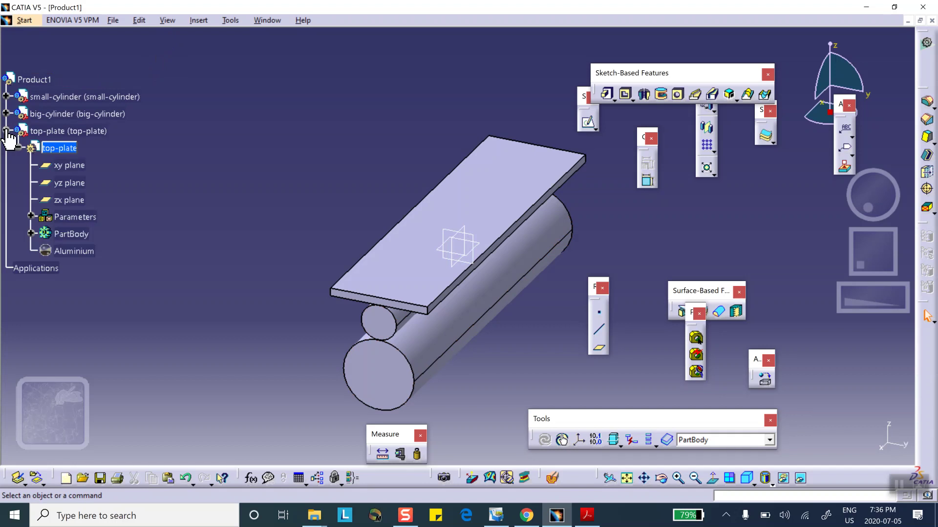
left_click(6, 131)
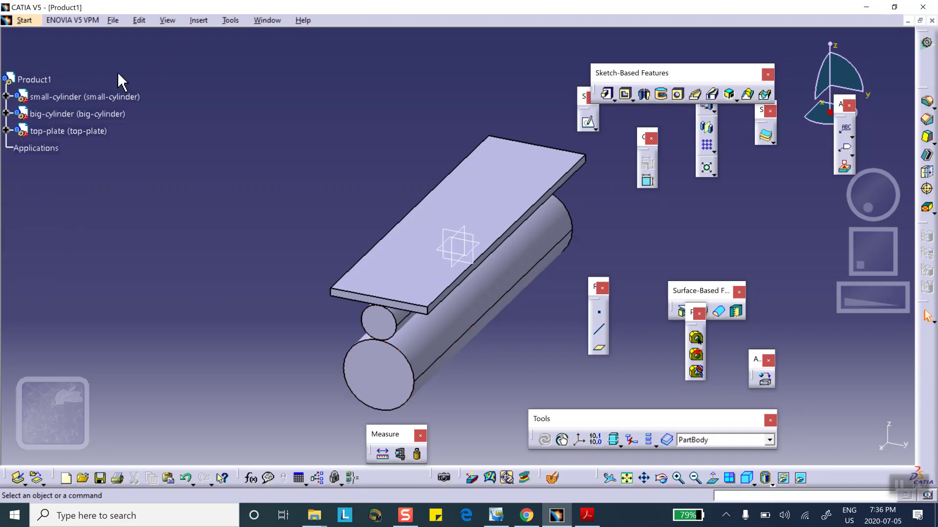
double_click(20, 133)
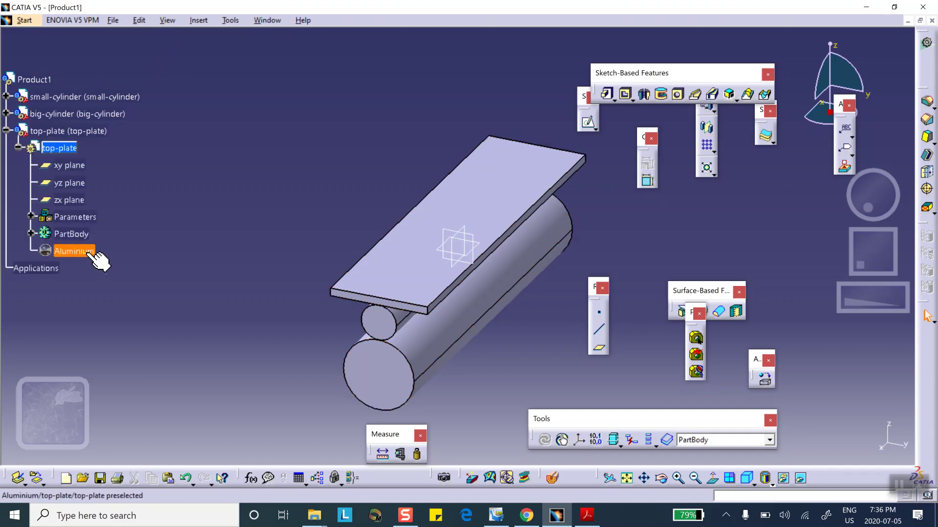
left_click(6, 131)
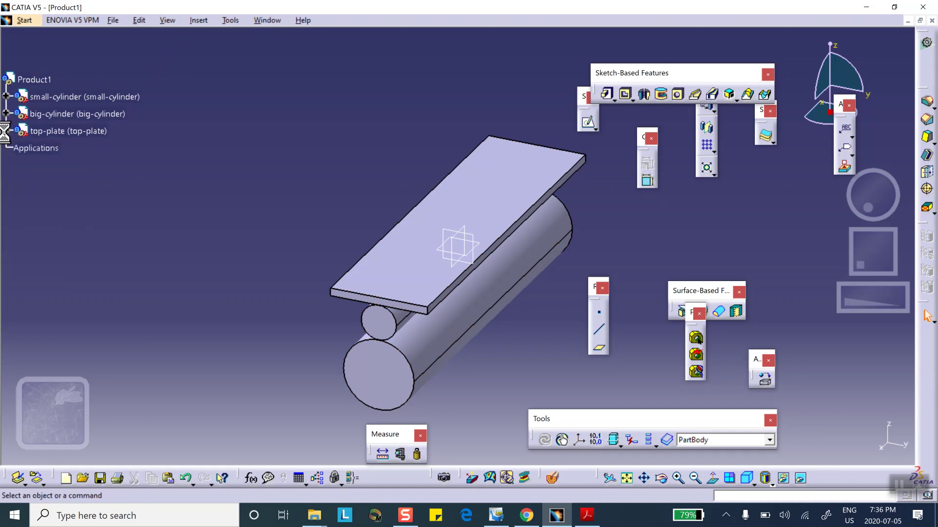
Step: Activate Product1 and insert a new part that uses the assembly's origin point
left_click(192, 20)
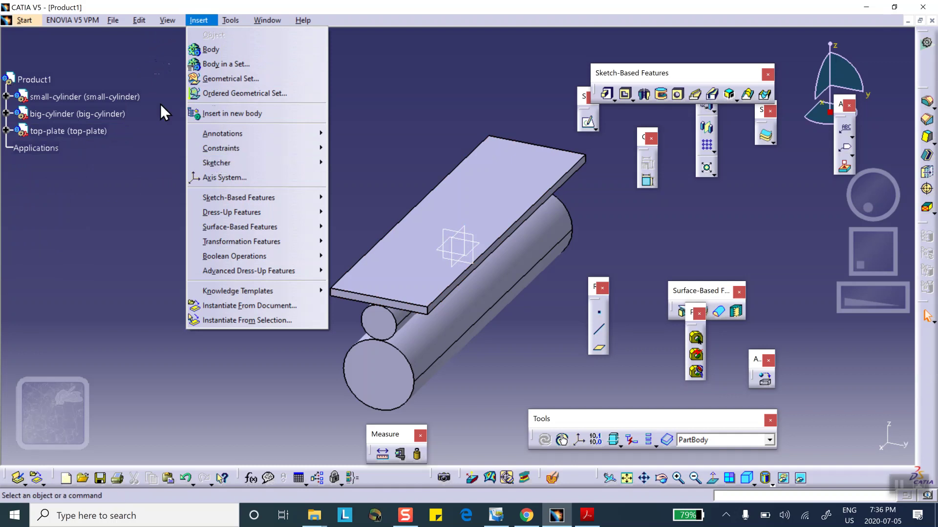
left_click(130, 54)
double_click(37, 79)
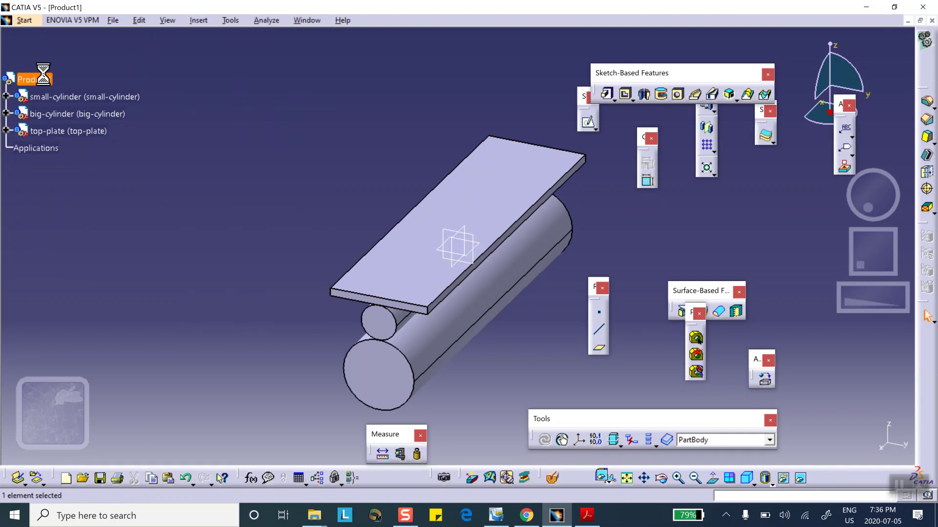
left_click(198, 22)
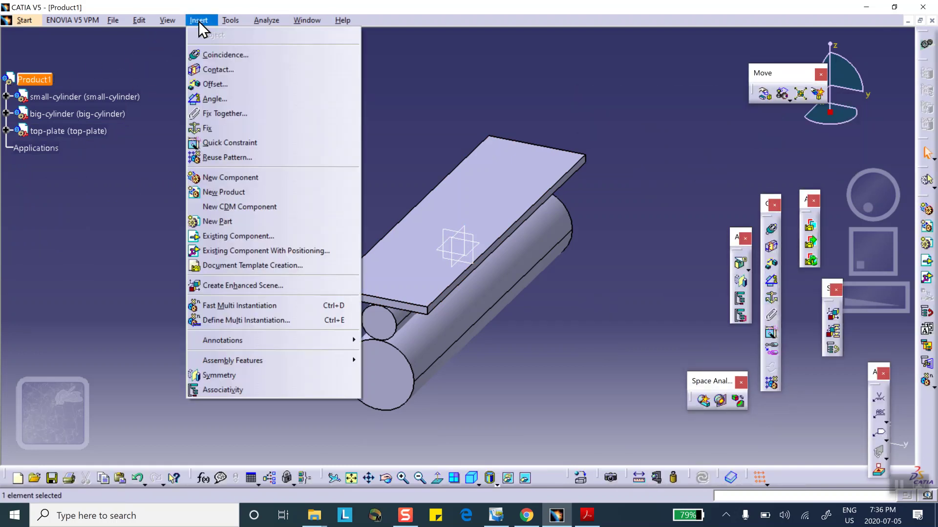
left_click(219, 221)
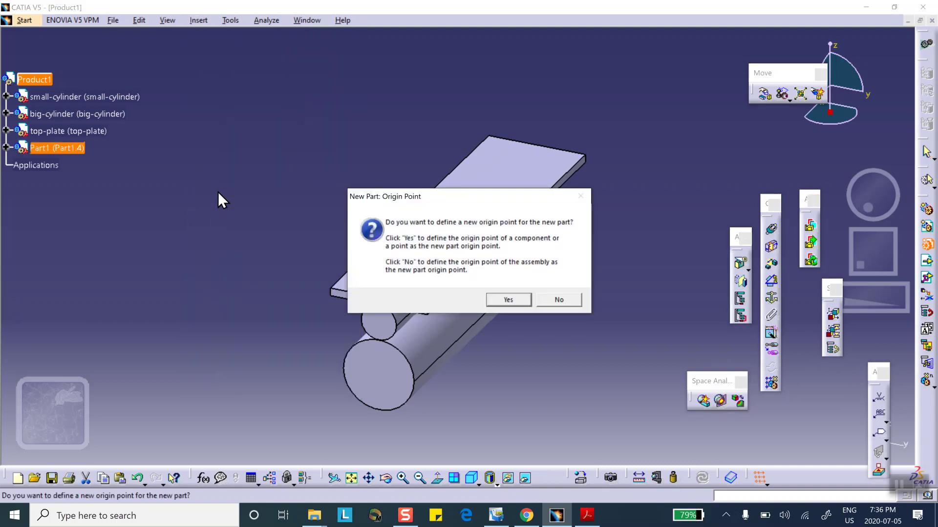
left_click(546, 300)
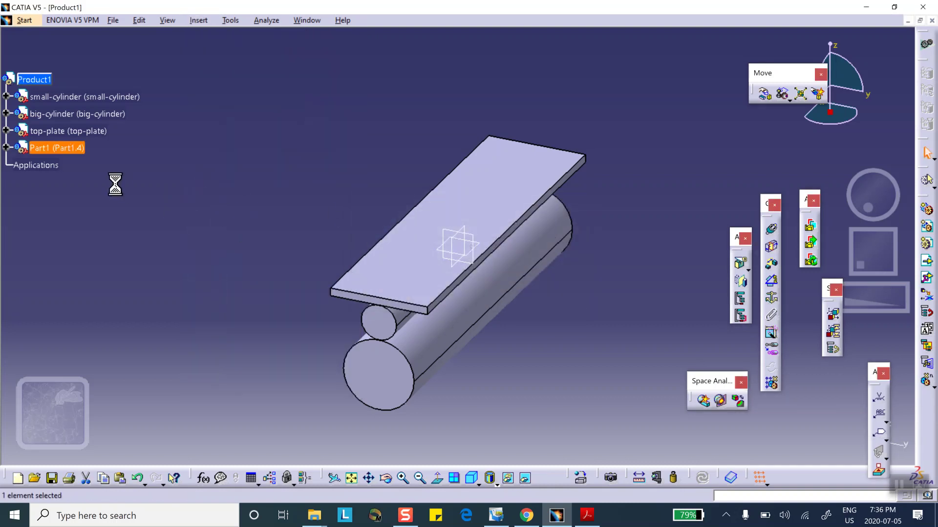
Step: Set both the instance name and the part number of the new part to bottom-plate
right_click(60, 149)
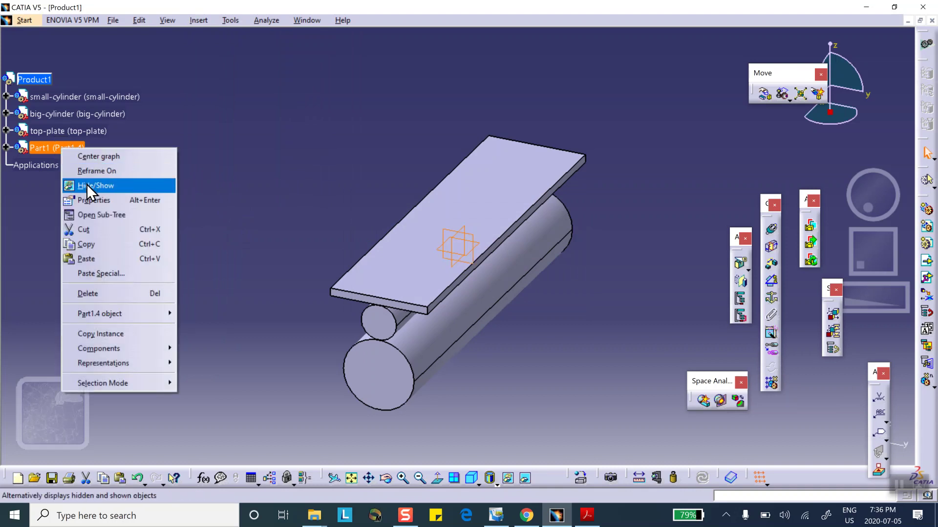
left_click(89, 199)
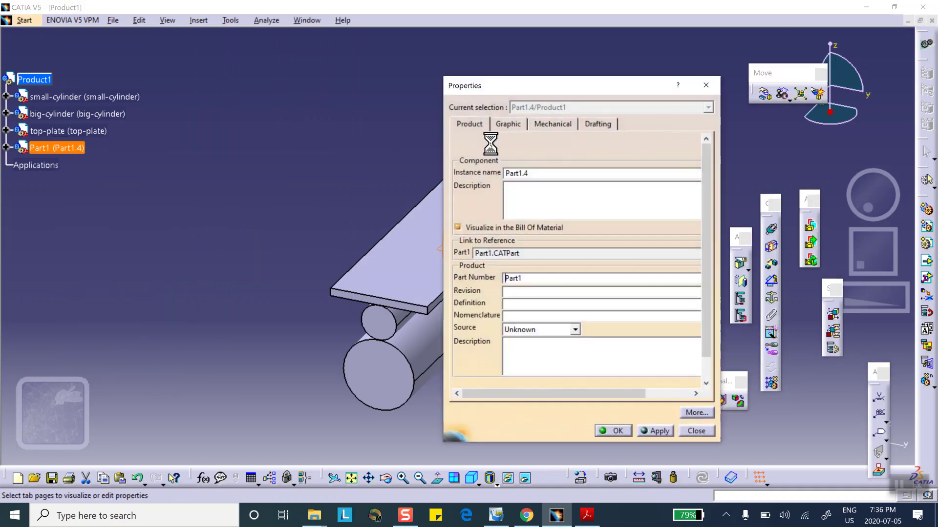
type("bottom-plate")
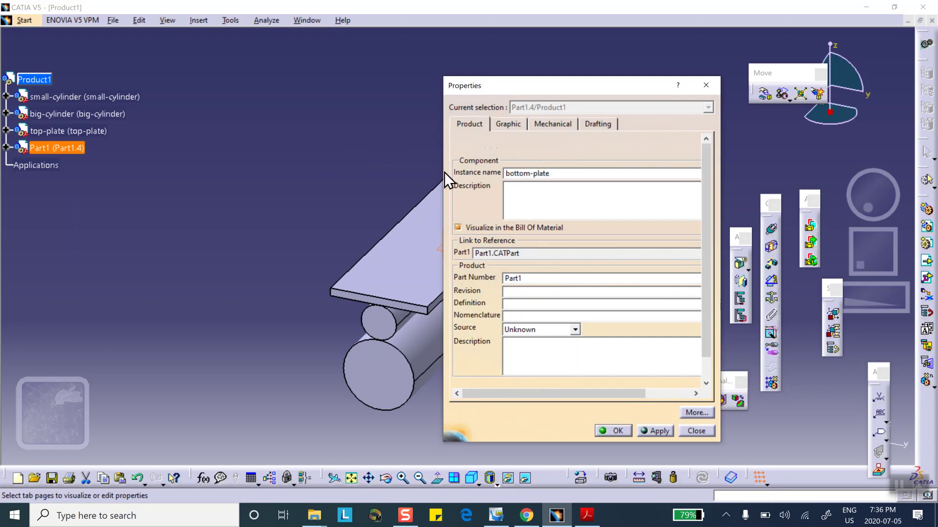
left_click_drag(527, 278, 476, 280)
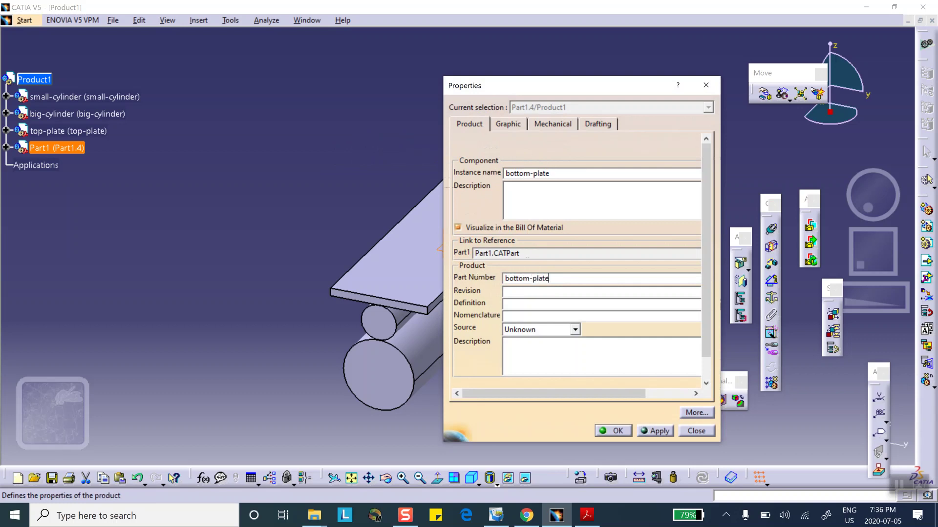
left_click(616, 431)
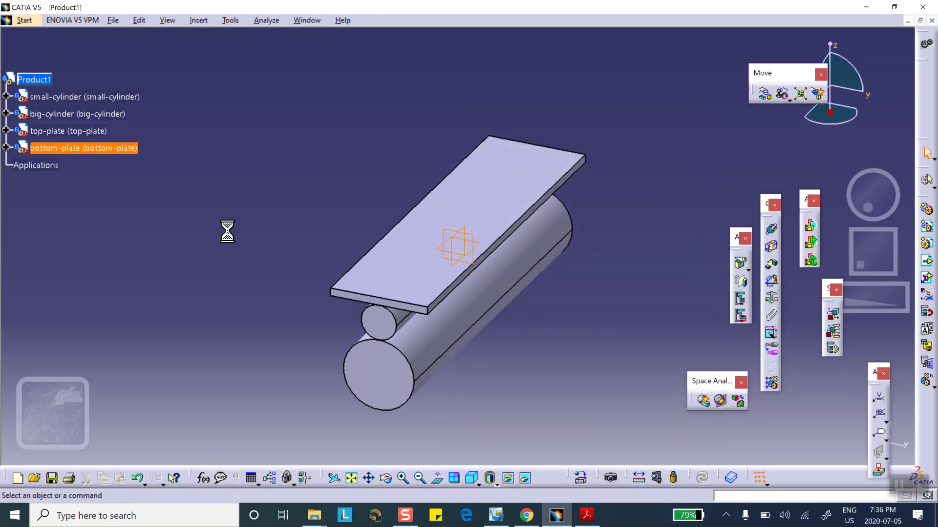
Step: Expand the bottom-plate part and start a sketch on its yz plane
left_click(6, 148)
left_click(59, 165)
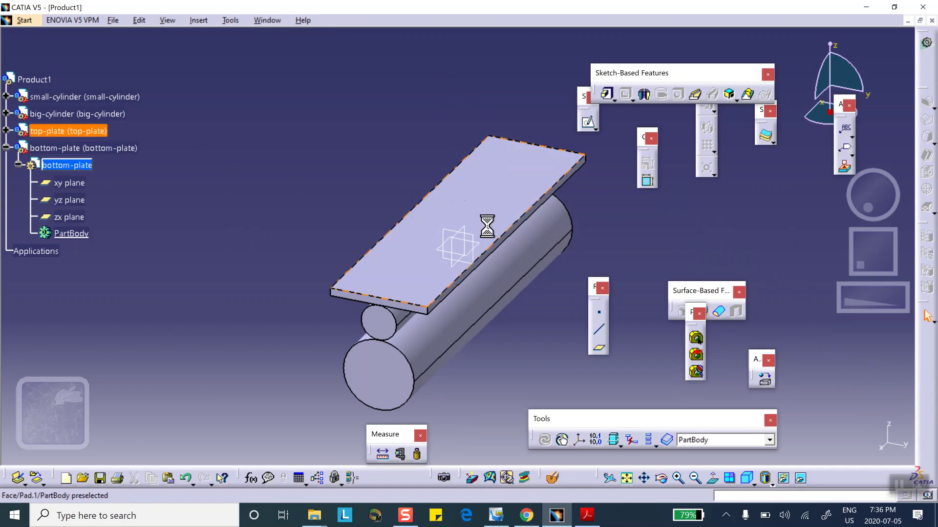
left_click(481, 241)
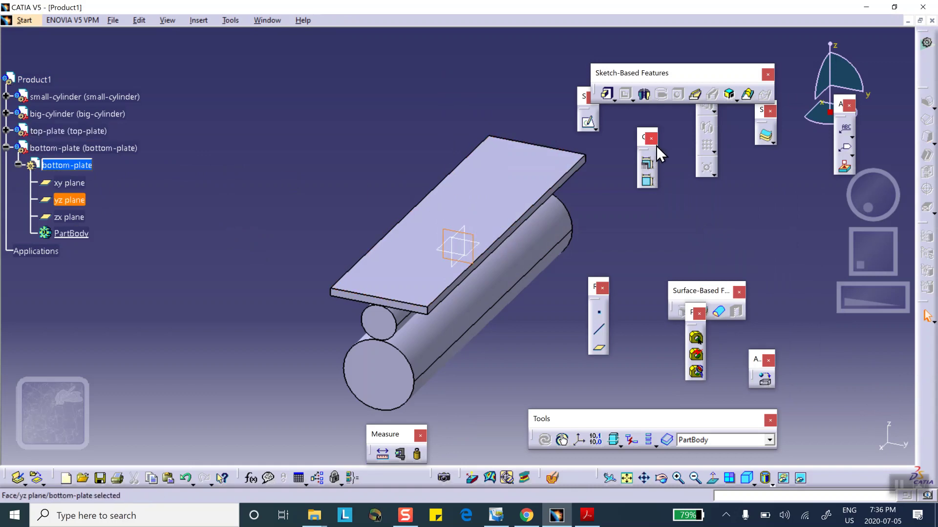
left_click(590, 122)
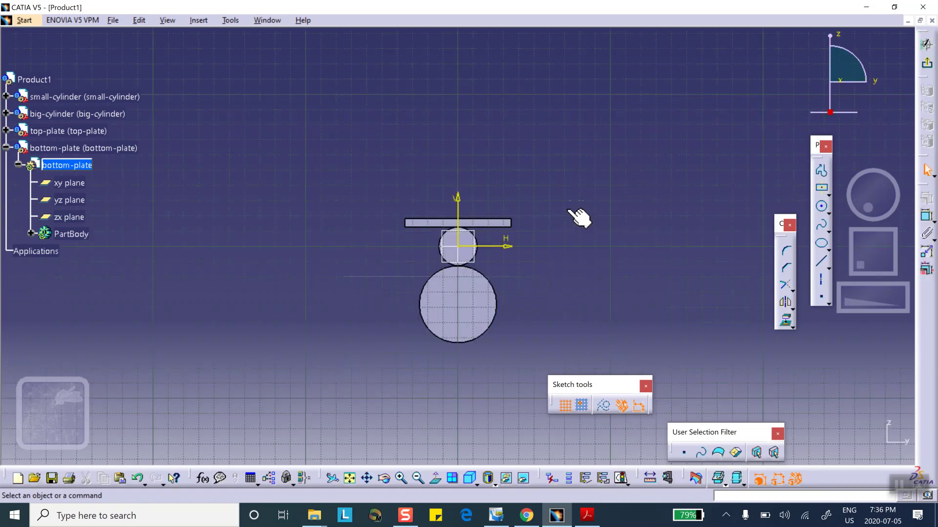
Step: Sketch a thin centered rectangle about 2.8 in wide below the big cylinder, with its center on the vertical axis at about V -2.73 in
mouse_move(567, 231)
middle_mouse_down()
mouse_move(576, 199)
mouse_move(555, 156)
middle_mouse_up()
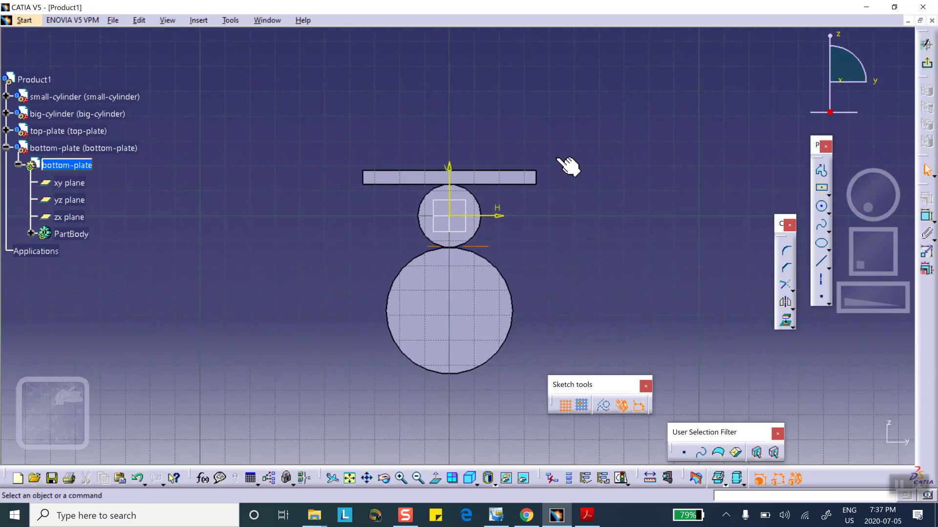
left_click(824, 189)
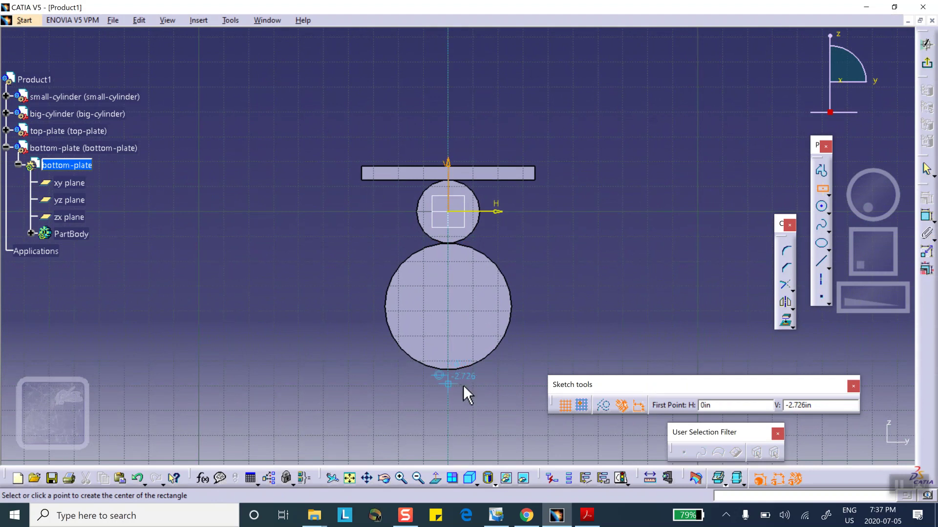
left_click(450, 385)
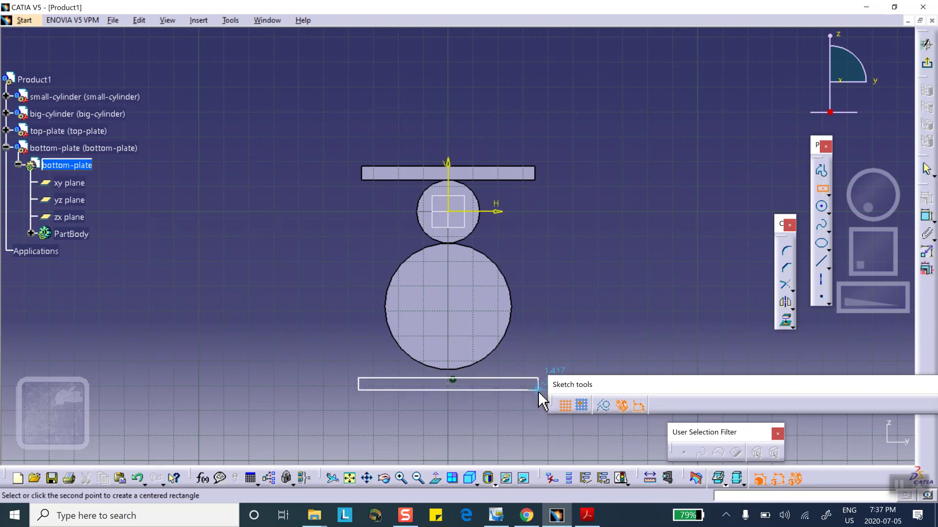
left_click(538, 391)
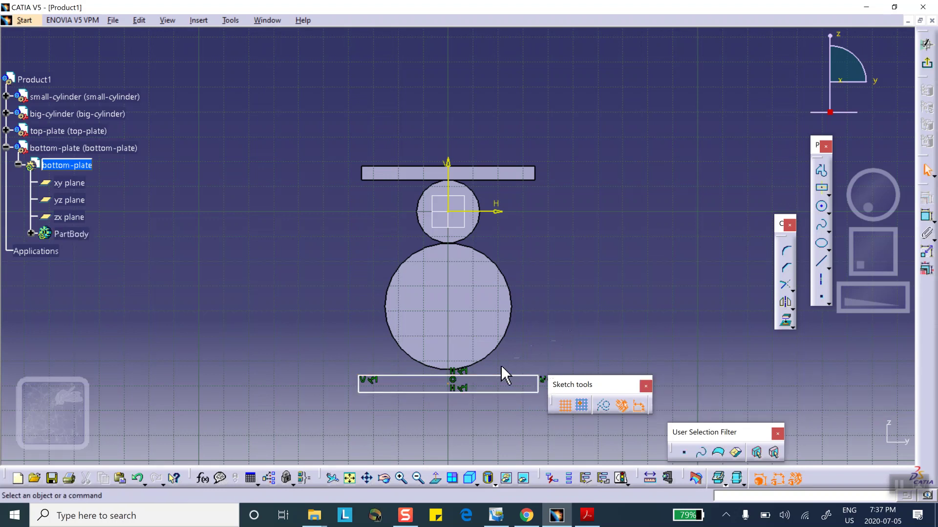
Step: Constrain the rectangle's upper edge tangent to the big cylinder's circle
left_click(508, 376)
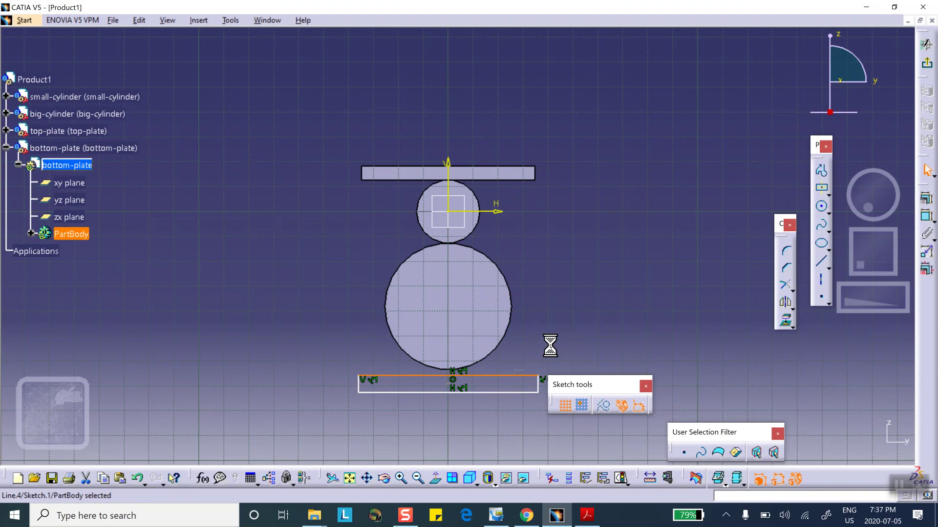
left_click(508, 333, "ctrl")
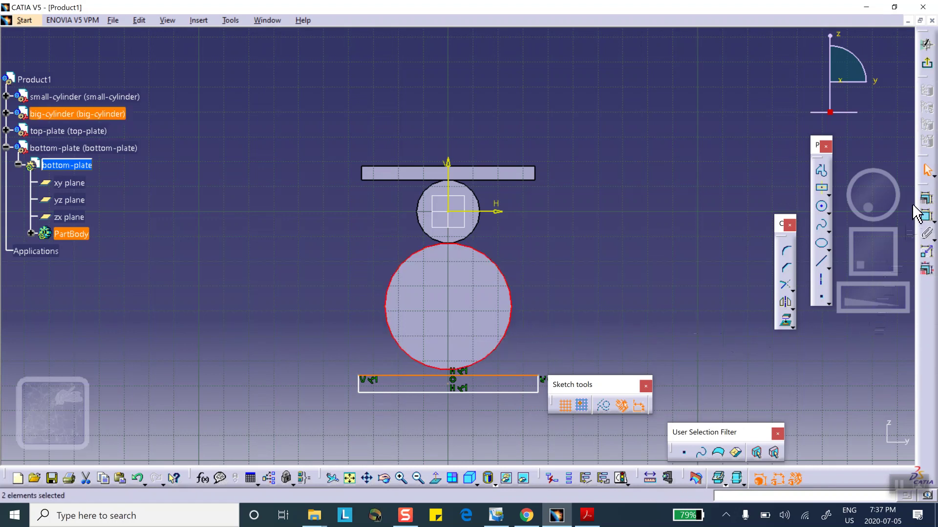
left_click(925, 215)
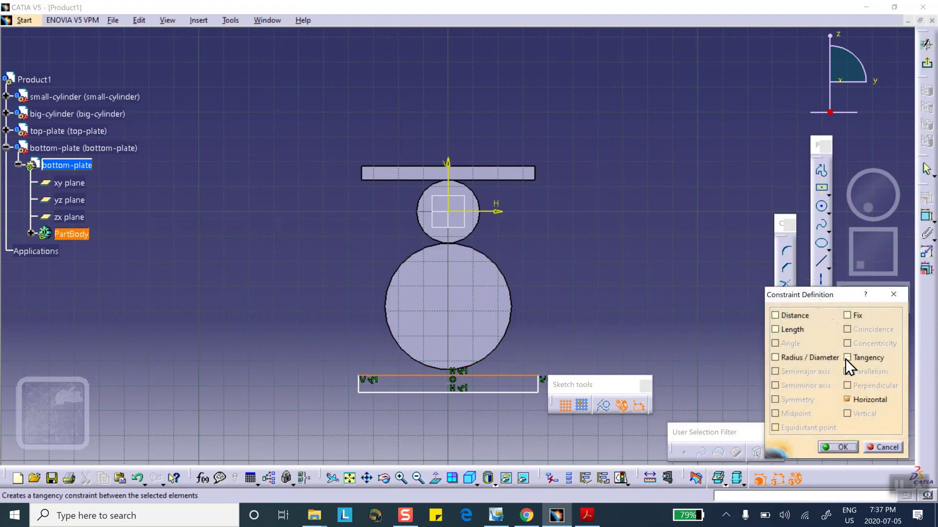
left_click(847, 358)
left_click(835, 447)
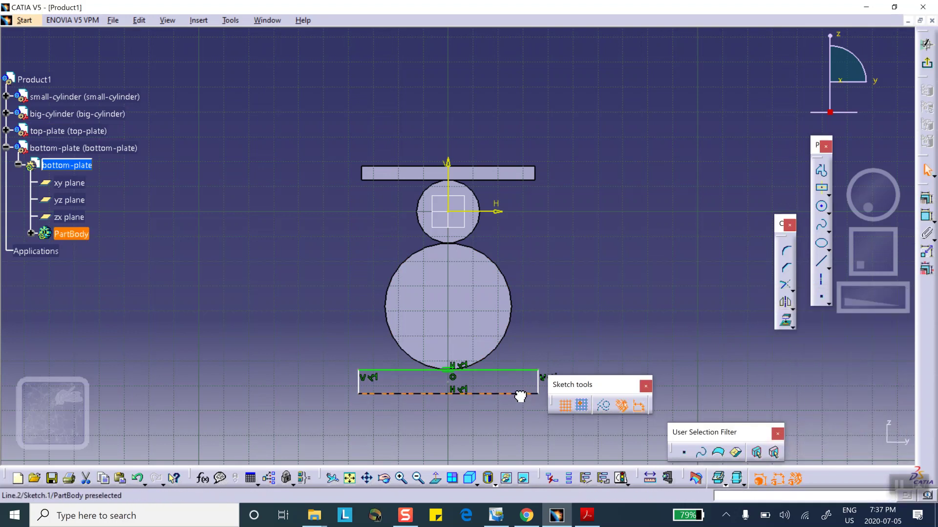
Step: Exit the sketch and pad the bottom-plate profile with a length of 5 in and mirrored extent
left_click(925, 44)
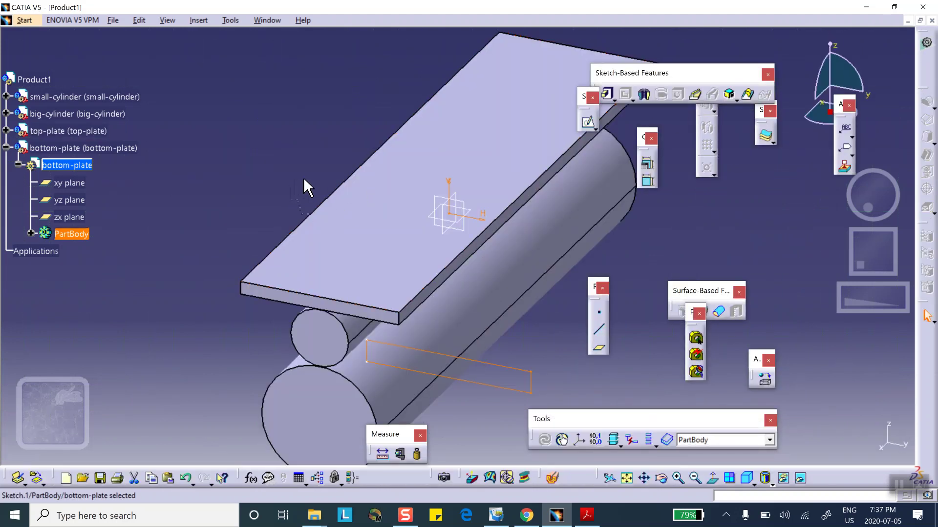
left_click(607, 94)
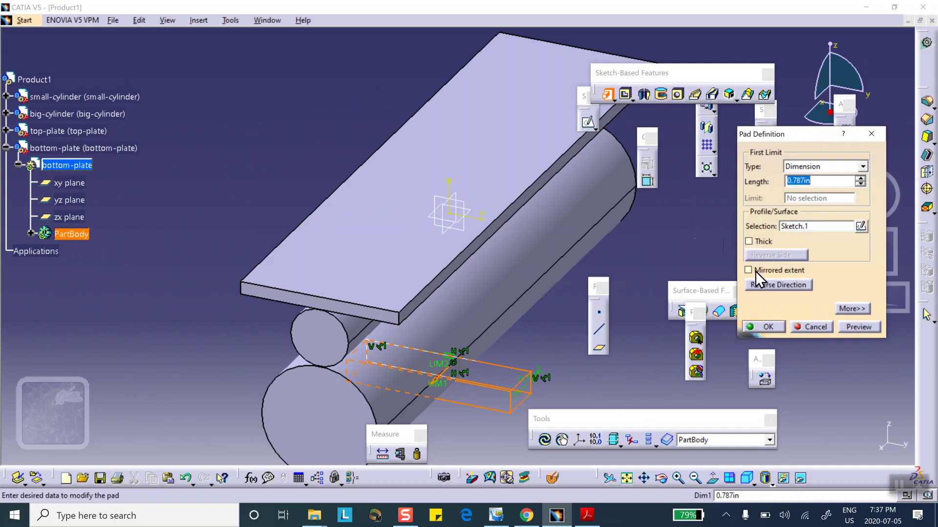
left_click(746, 271)
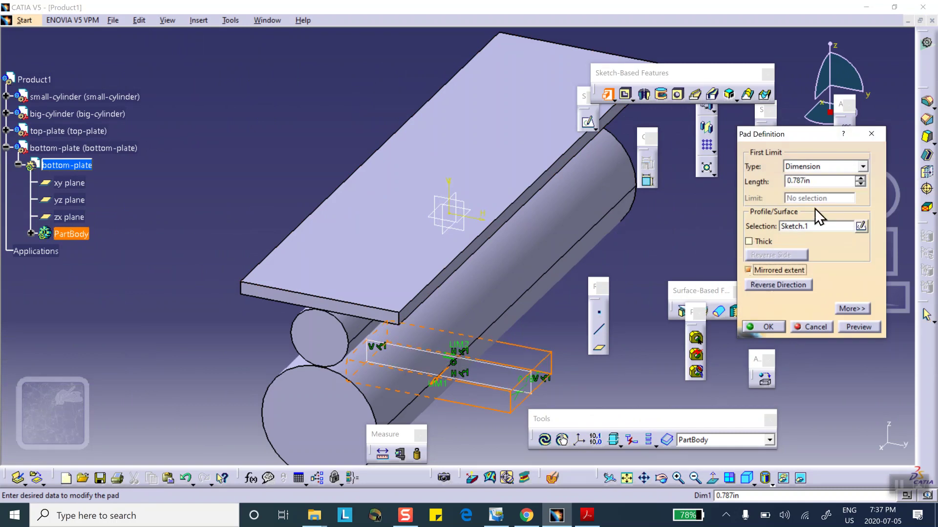
left_click_drag(825, 182, 763, 182)
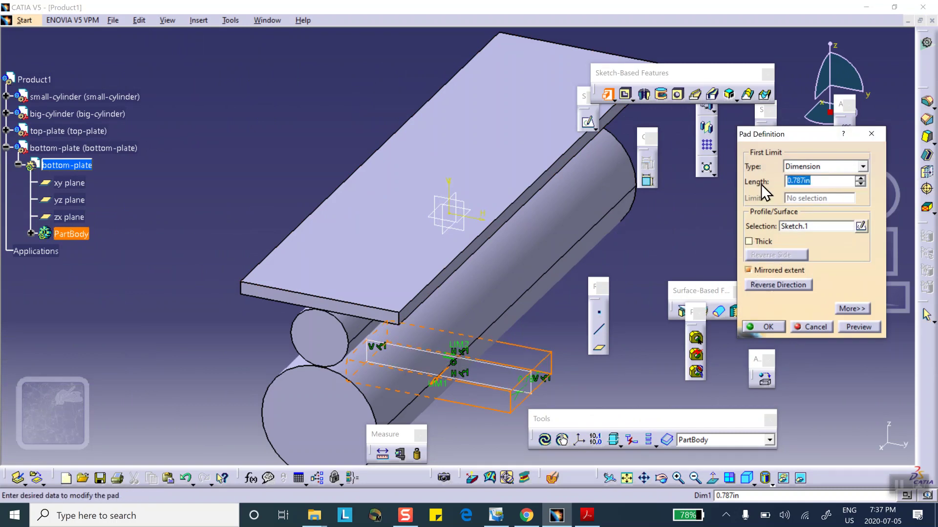
left_click(777, 326)
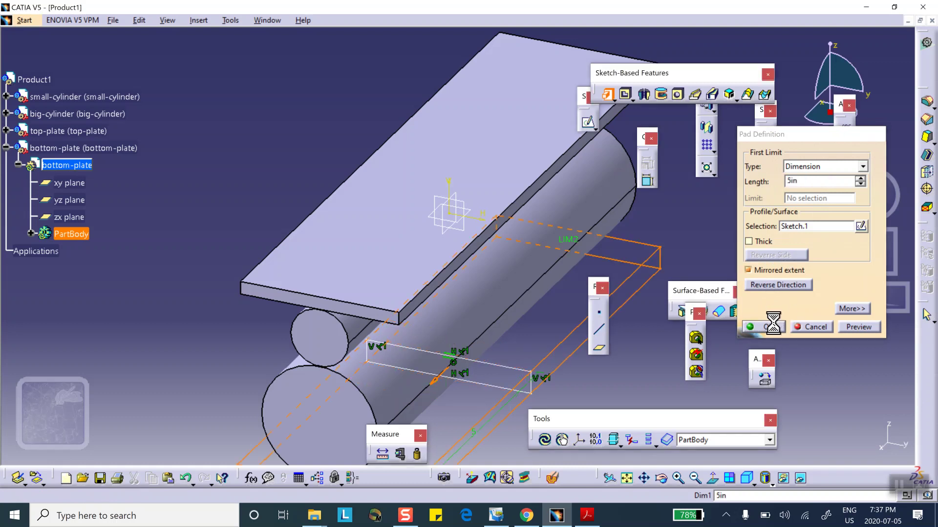
Step: Assign Aluminium from the Metal materials to the bottom-plate component
middle_click_drag(677, 229, 677, 273)
mouse_move(335, 146)
middle_mouse_down()
mouse_move(331, 167)
mouse_move(351, 162)
mouse_move(353, 145)
middle_mouse_up()
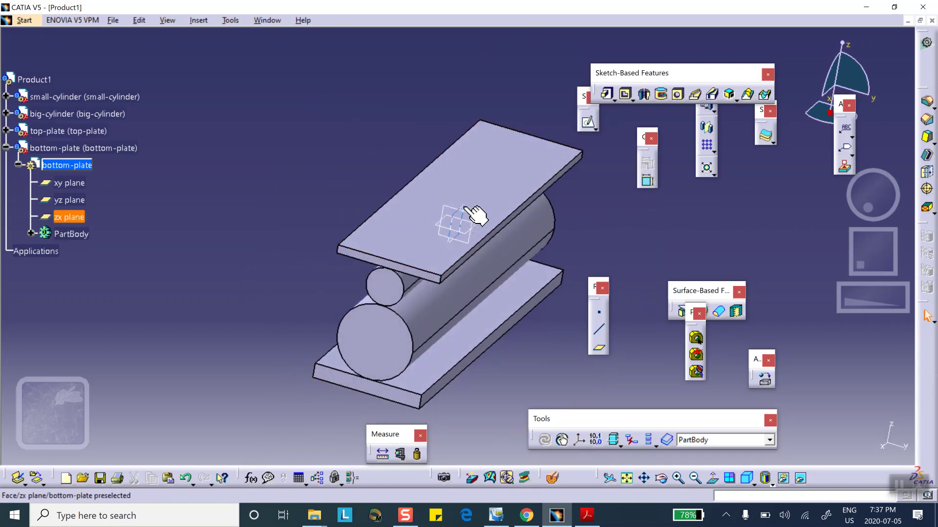
double_click(34, 79)
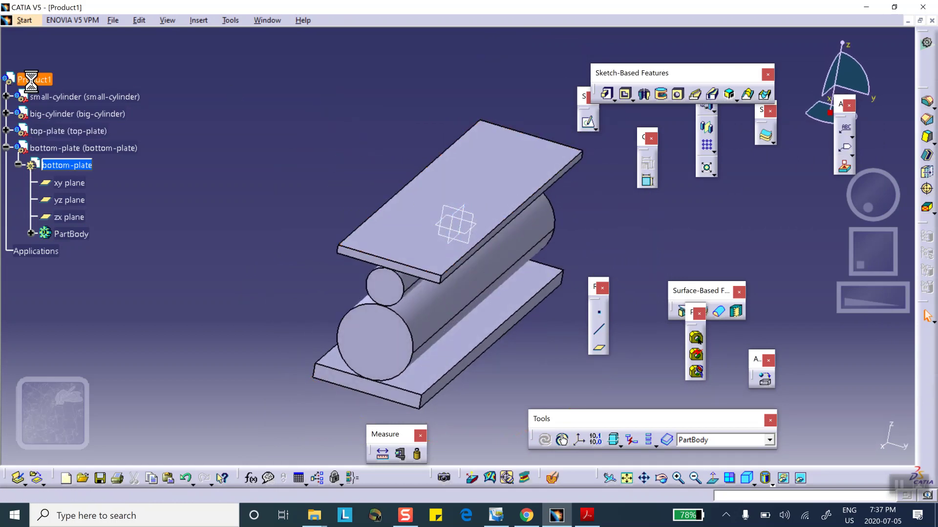
double_click(62, 165)
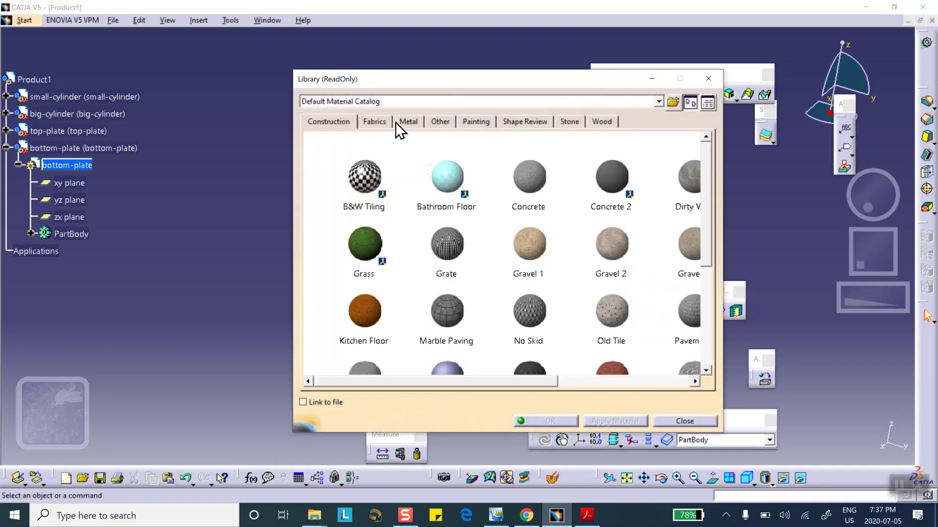
left_click(397, 128)
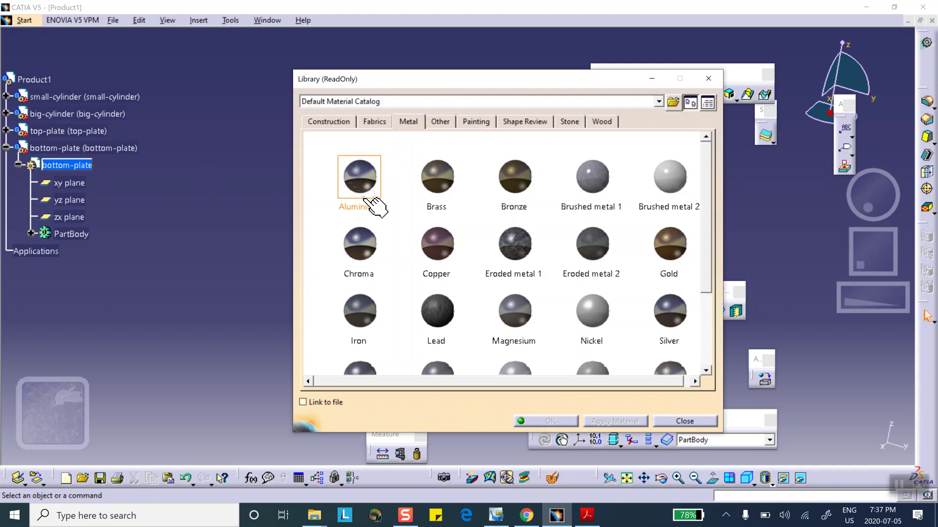
left_click(86, 148)
left_click(553, 423)
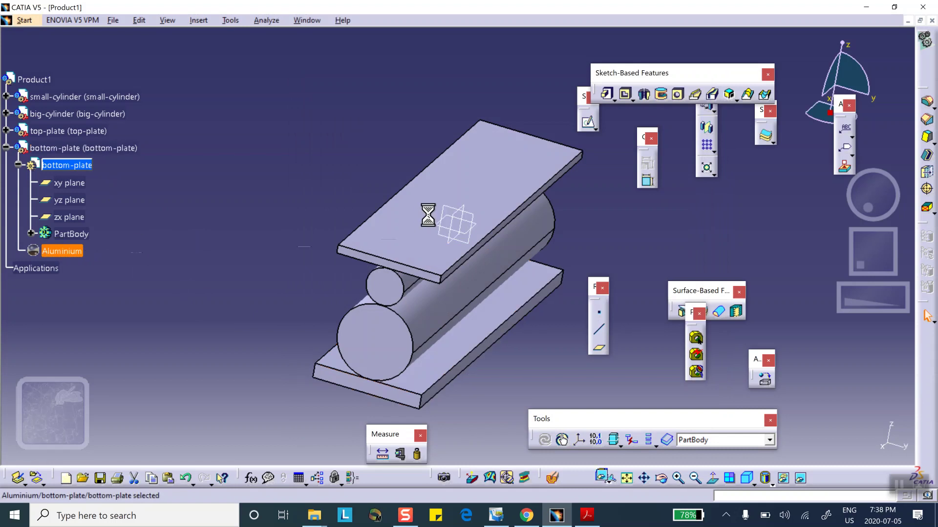
Step: Set the Young modulus of the bottom plate's Aluminium to 9.015e+008 psi
double_click(74, 251)
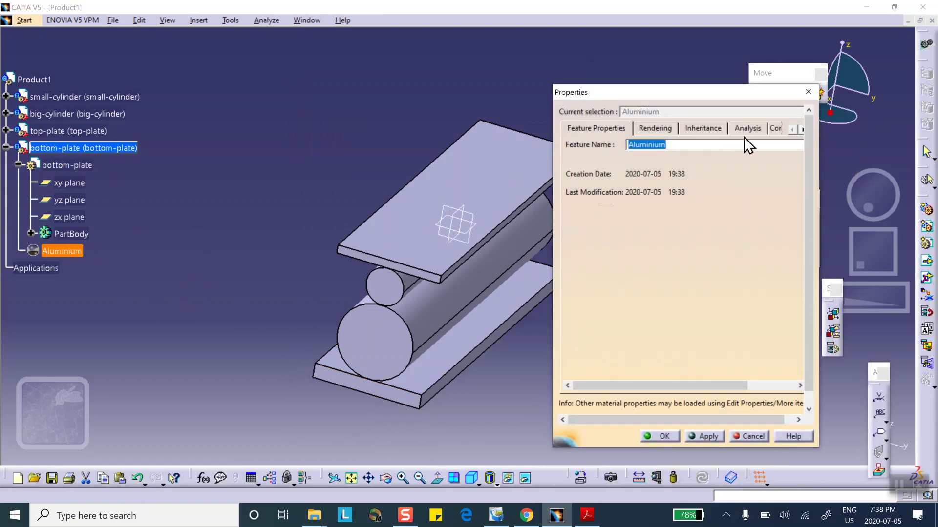
left_click(748, 128)
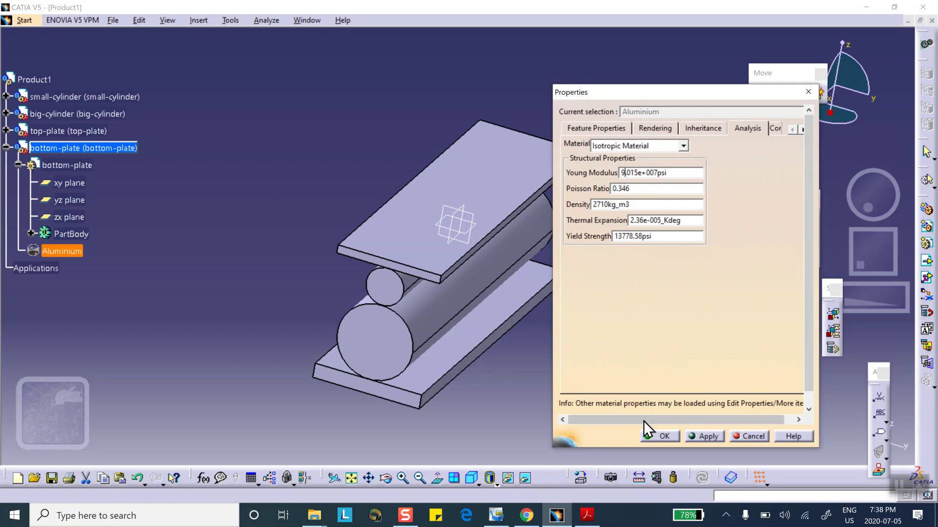
left_click(657, 436)
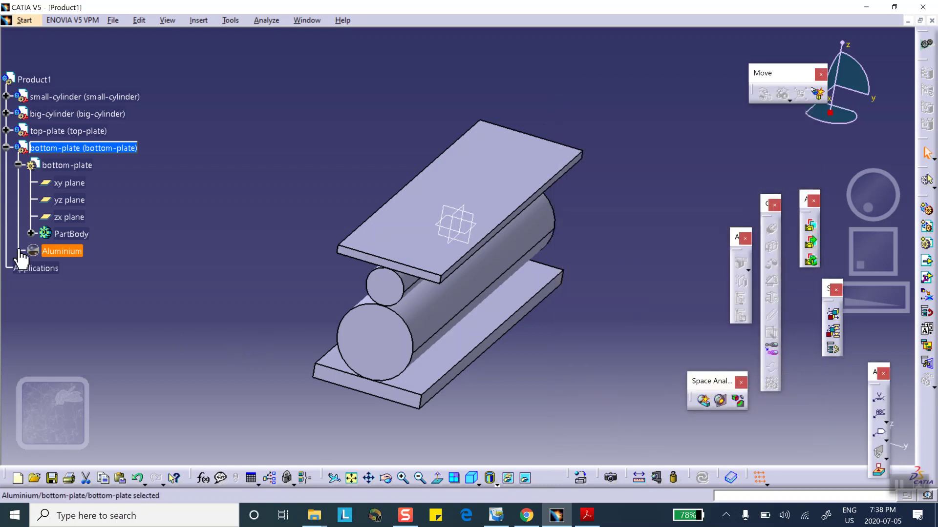
double_click(69, 252)
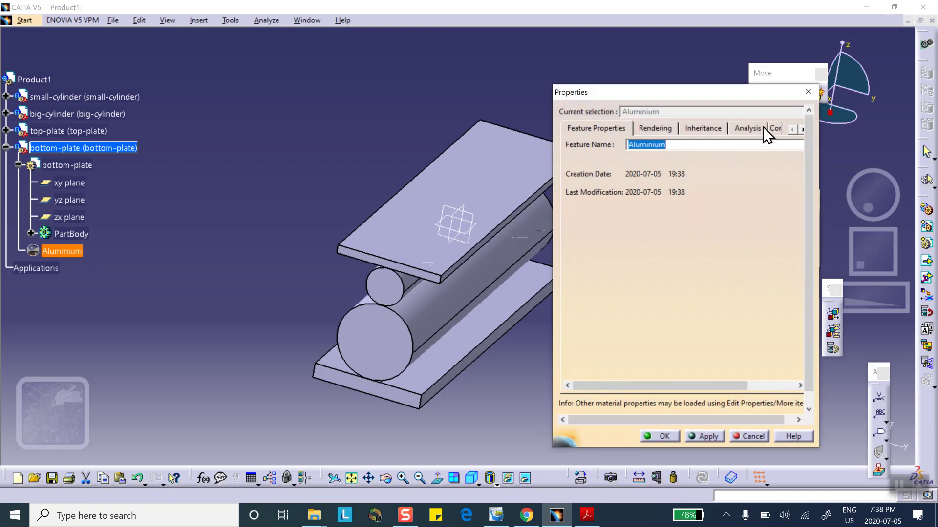
left_click(751, 128)
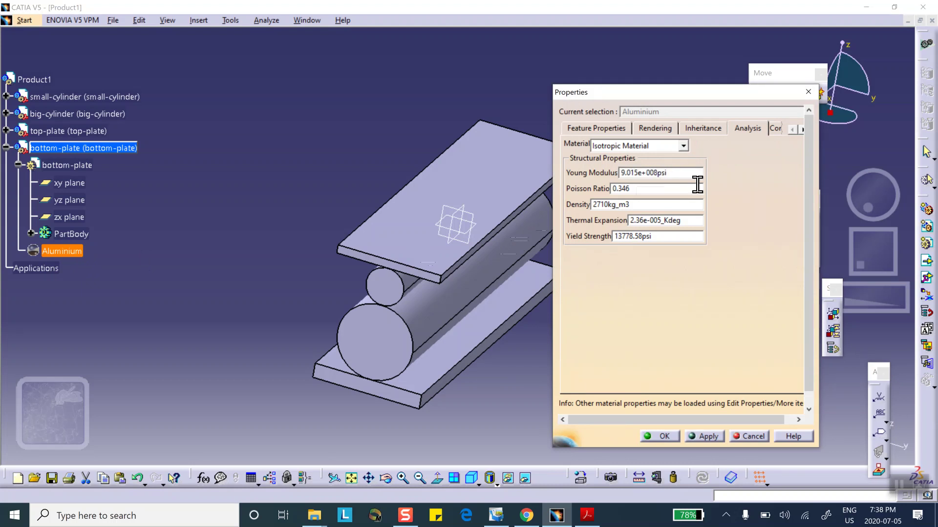
left_click(675, 433)
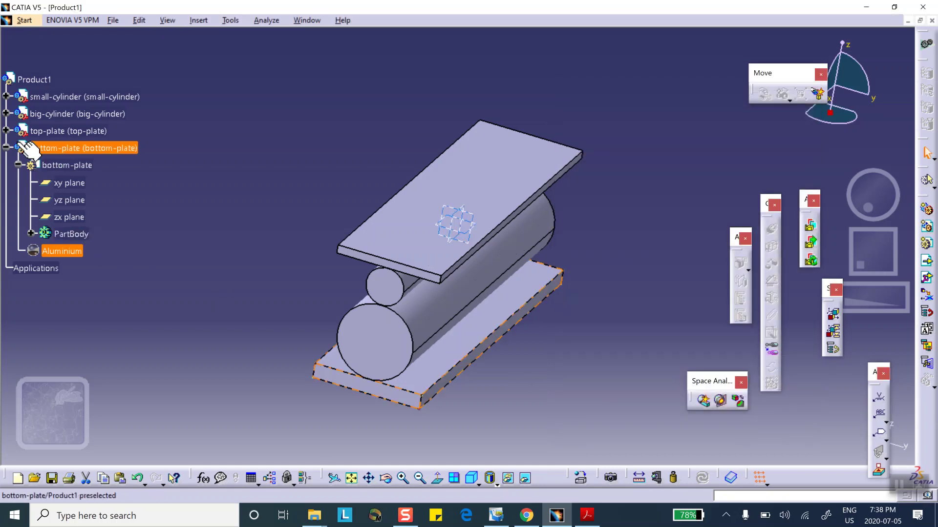
Step: Examine the structural analysis properties of the top plate's Aluminium
left_click(6, 131)
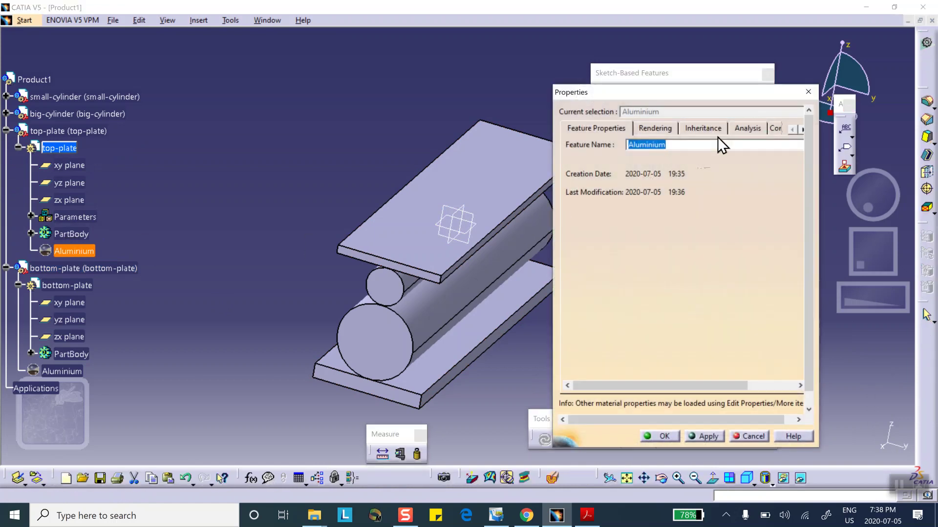
left_click(746, 128)
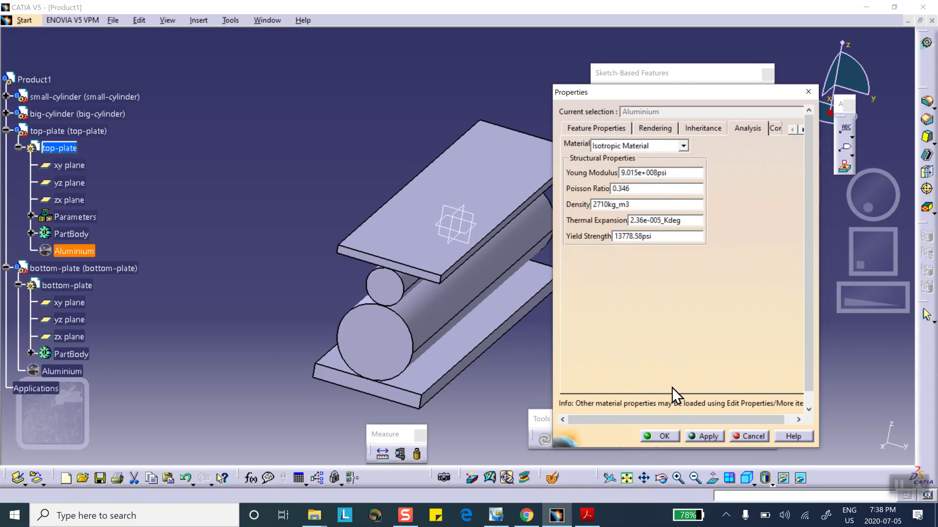
left_click(661, 436)
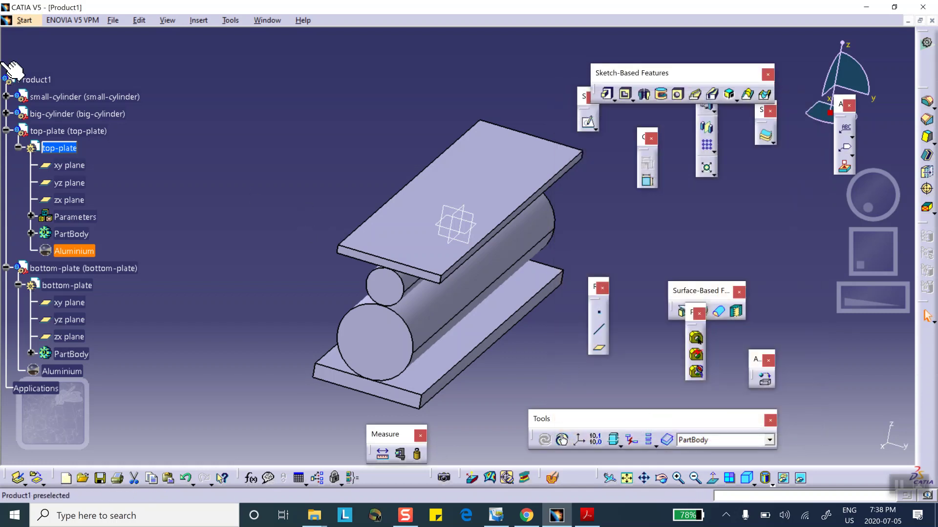
Step: Activate Product1, collapse both plates in the tree and split all four parts with the zx plane using an assembly Split
double_click(34, 79)
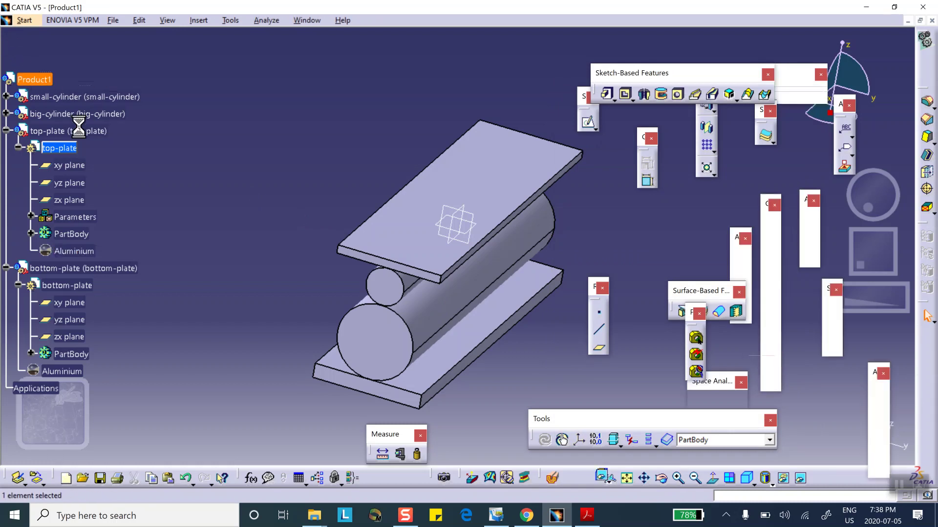
left_click(5, 130)
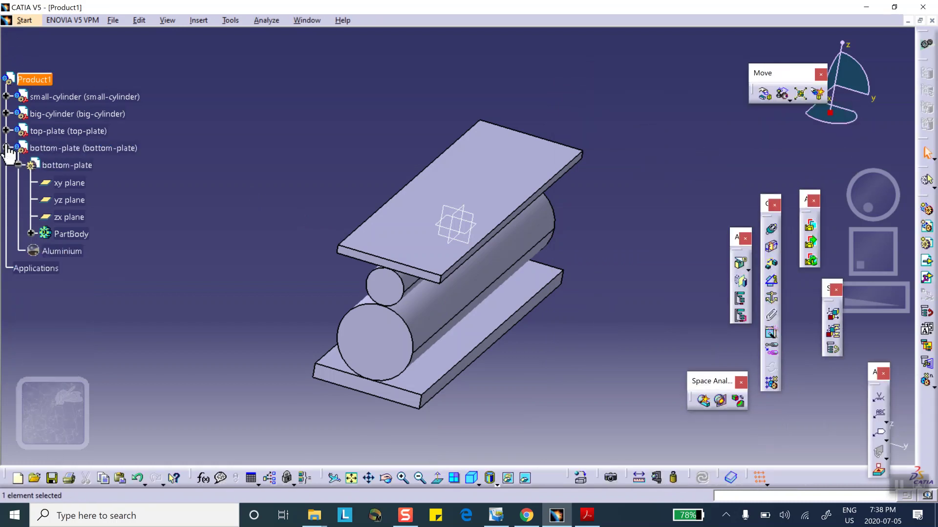
left_click(6, 148)
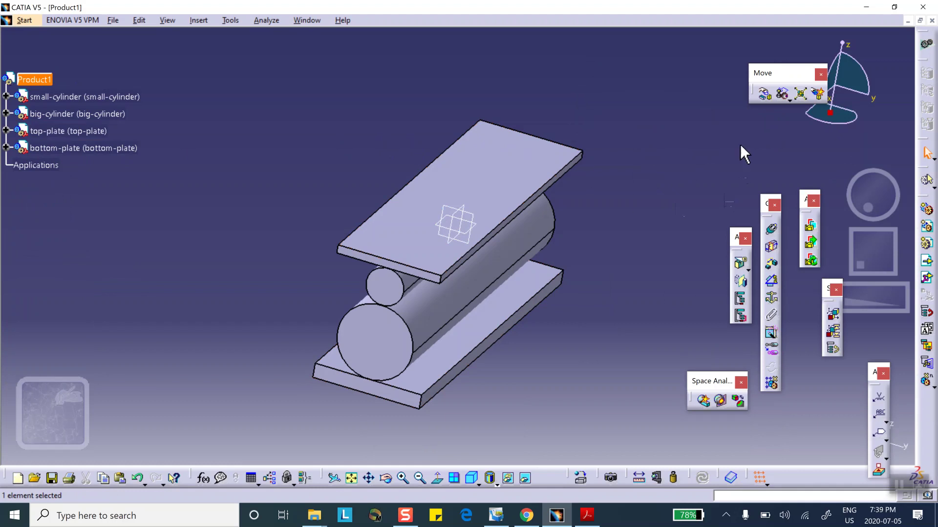
left_click(739, 266)
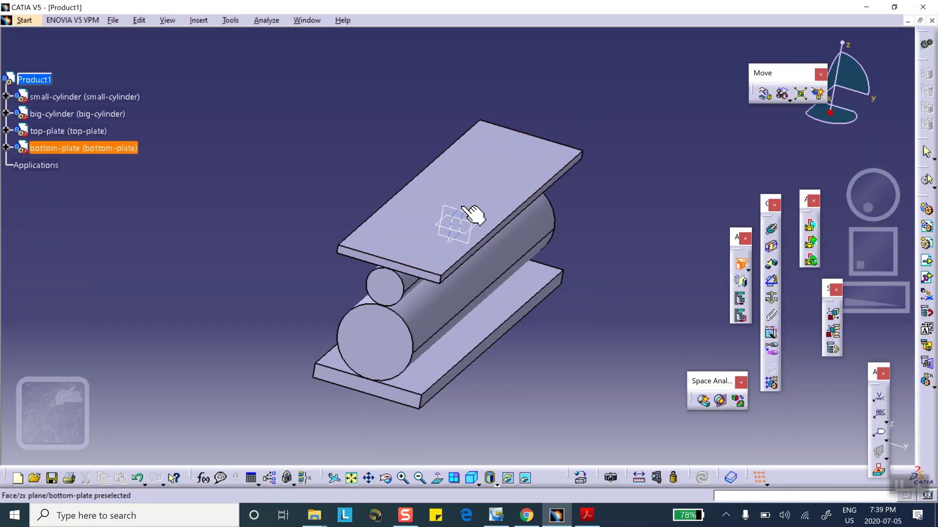
left_click(502, 212)
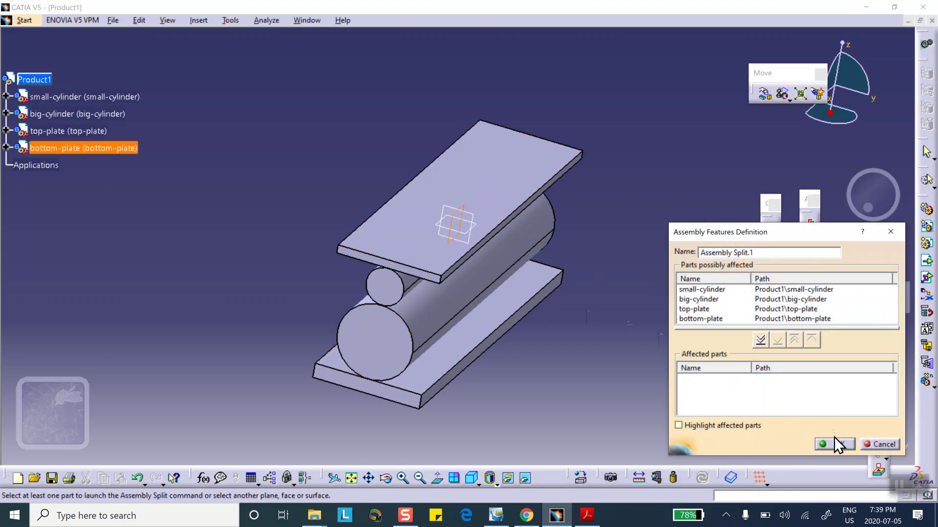
left_click(760, 341)
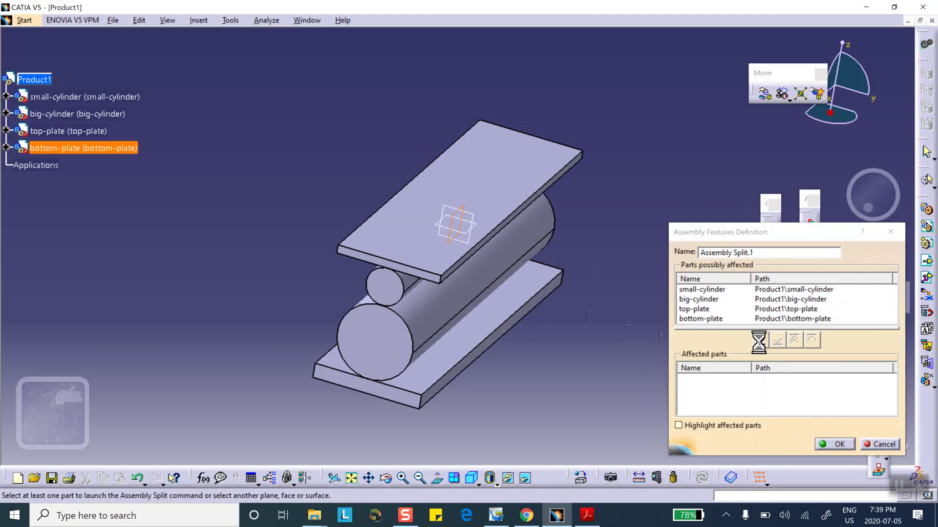
left_click(833, 445)
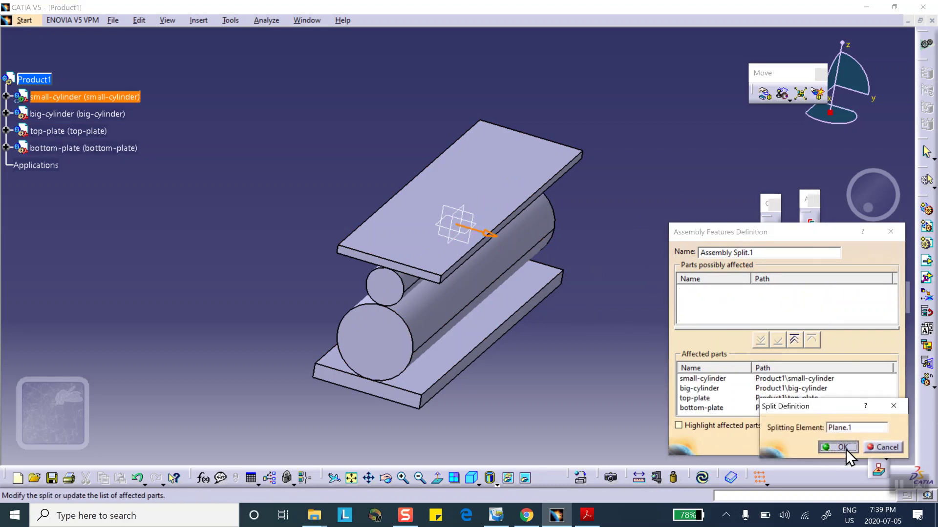
left_click(847, 449)
Step: Split all four halved parts across their length with the yz plane
middle_click_drag(530, 364, 496, 292)
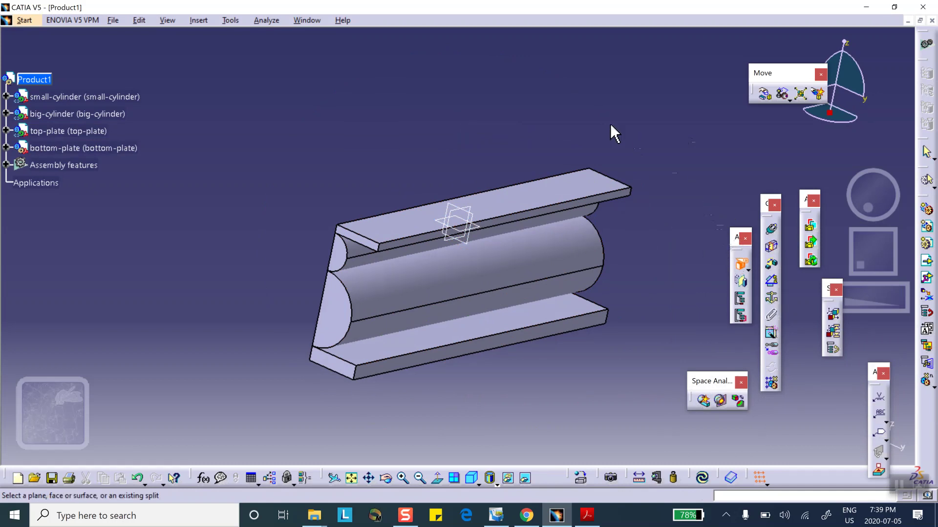
left_click(462, 214)
left_click(765, 342)
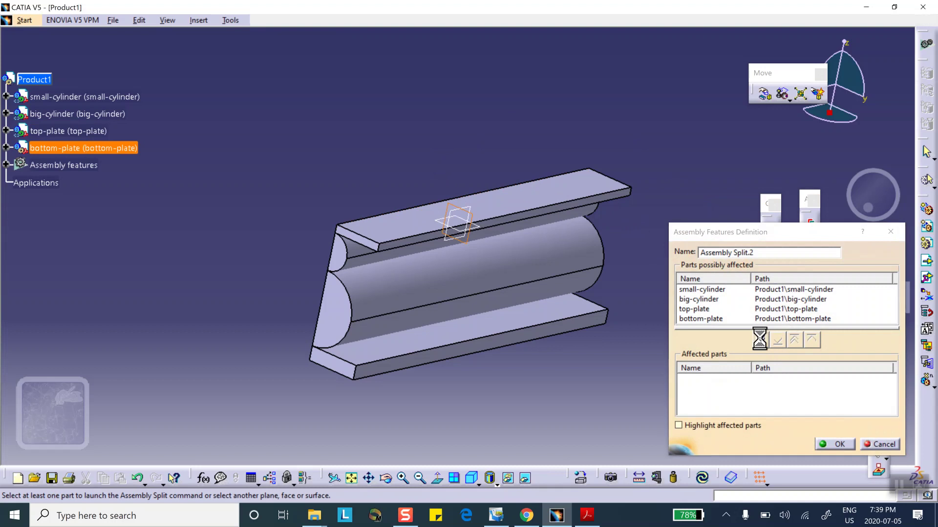
left_click(838, 448)
left_click(836, 442)
middle_click_drag(505, 353, 489, 251)
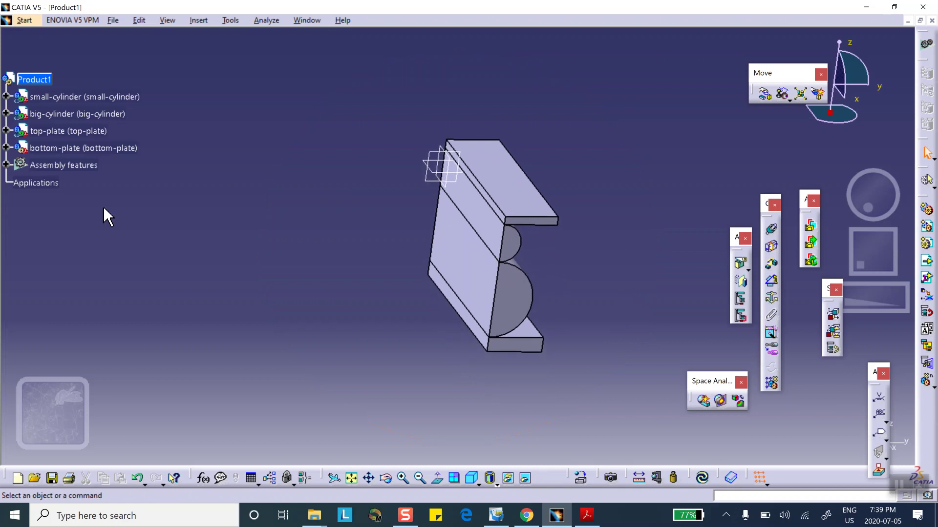
Step: Switch to Generative Structural Analysis and create a Static Analysis case
left_click(22, 20)
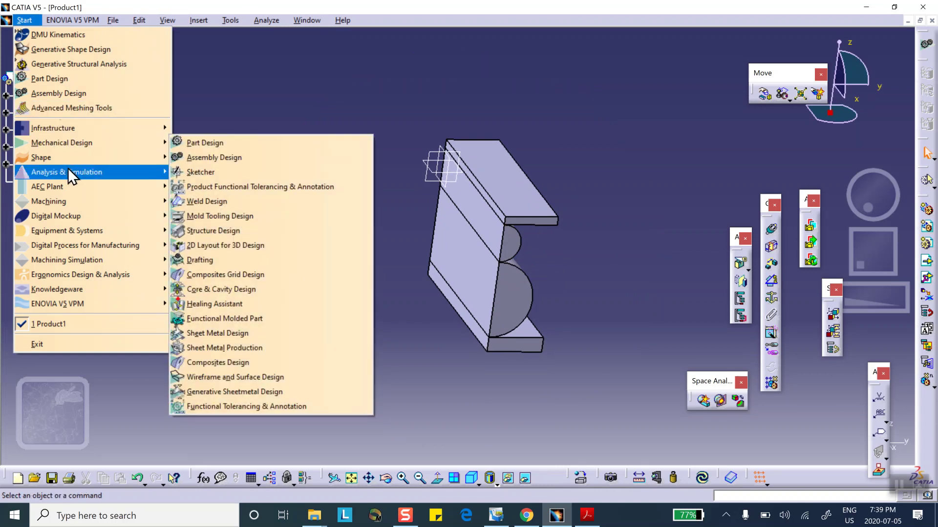
mouse_move(82, 169)
left_click(207, 186)
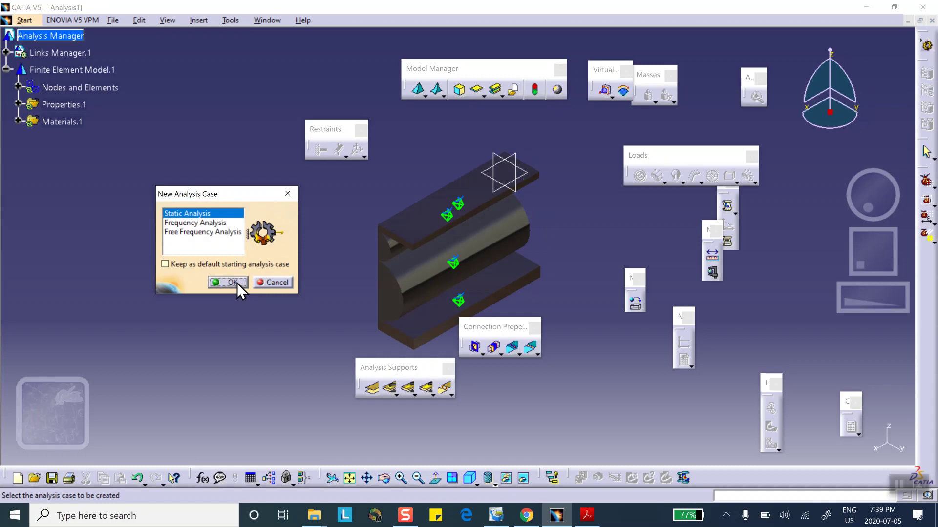
left_click(236, 283)
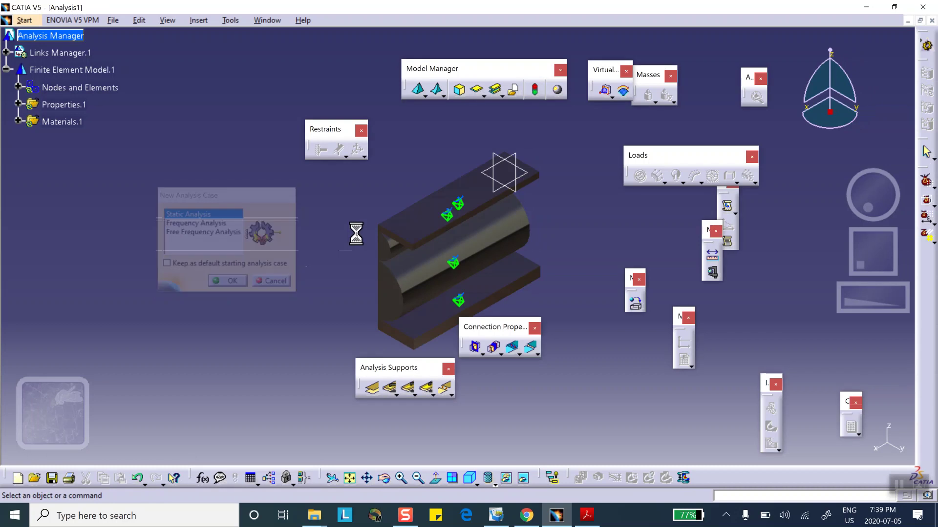
Step: Change the model display to shading with edges
middle_click_drag(339, 235, 333, 200)
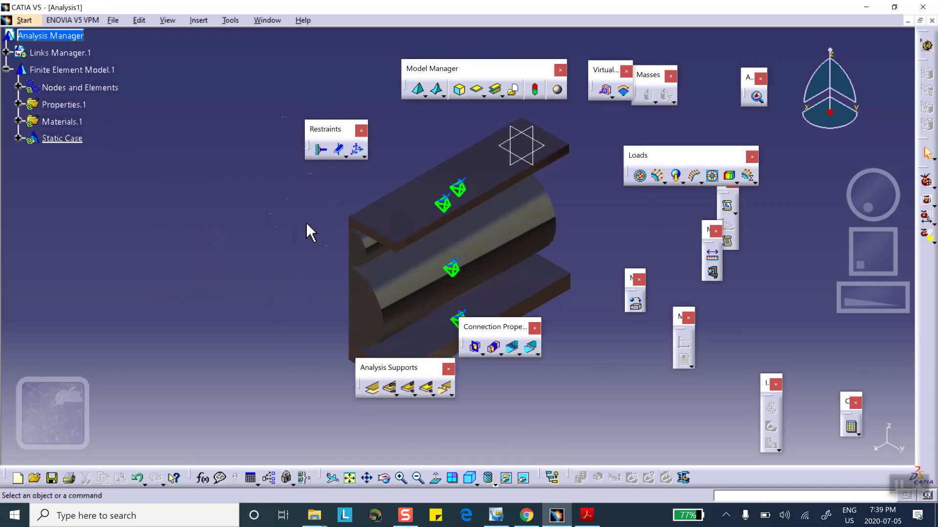
left_click(494, 484)
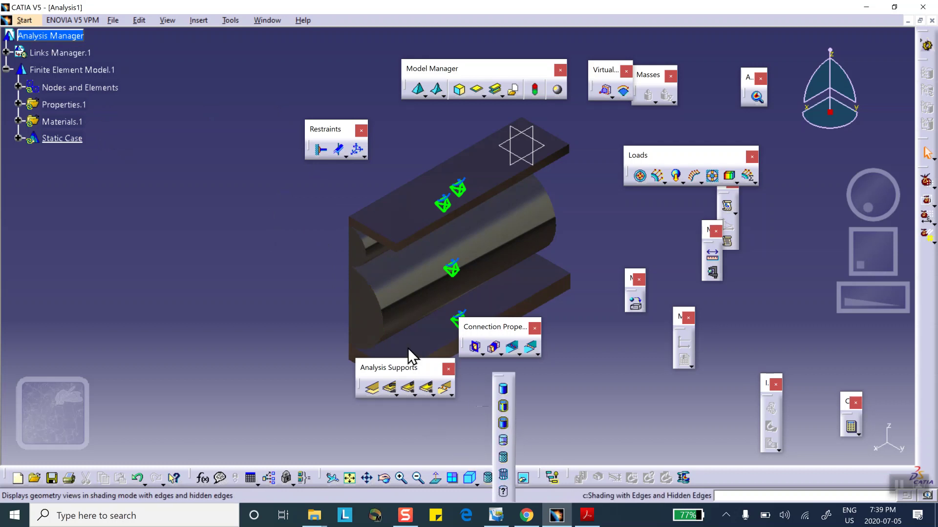
left_click(502, 406)
Step: Apply one Surface Slider restraint to the yz cut end faces of both plates and both cylinders
middle_click_drag(570, 268, 276, 290)
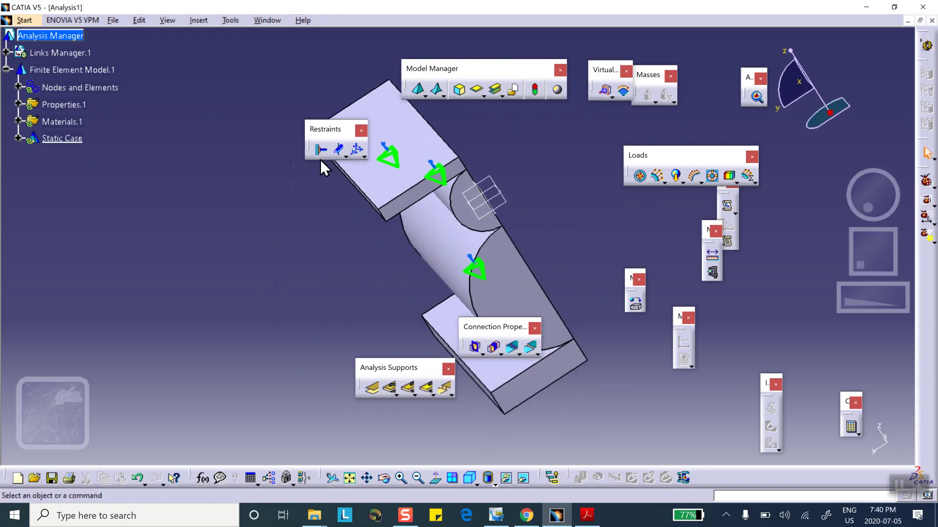
left_click(339, 150)
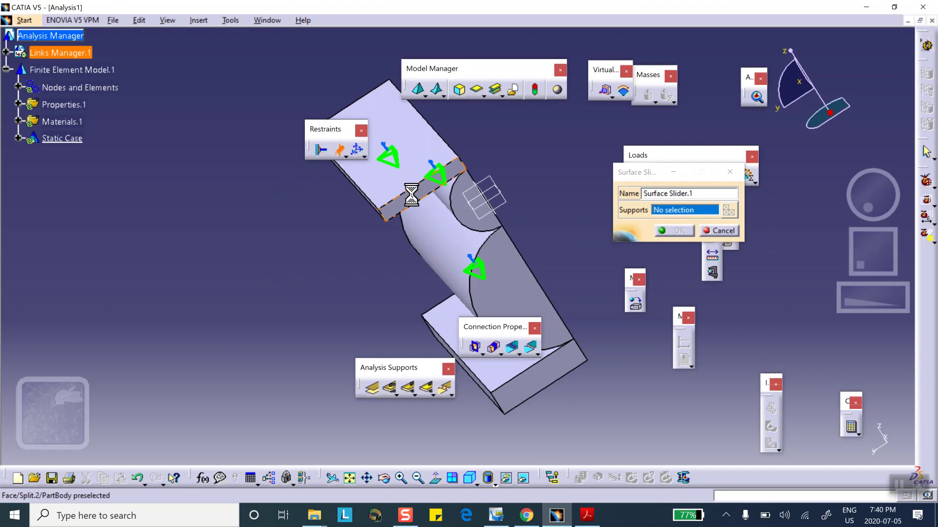
left_click(418, 198)
left_click(468, 209)
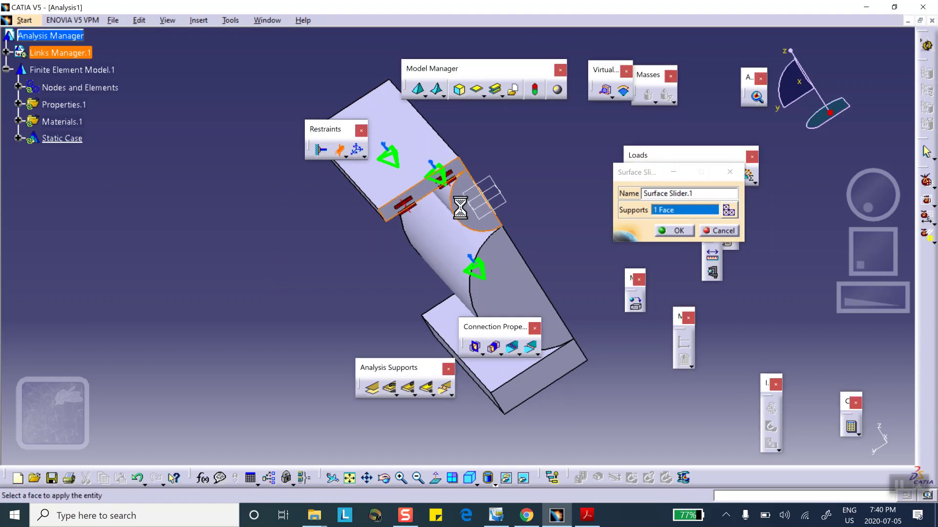
left_click(465, 233)
left_click(565, 372)
left_click(676, 231)
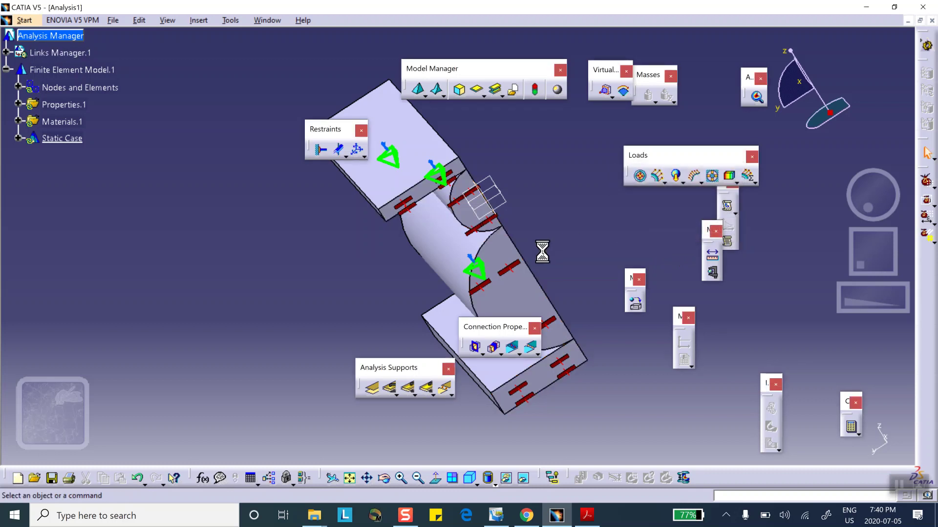
Step: Apply one Surface Slider restraint to the large lengthwise cut faces of both plates and both cylinders
middle_click_drag(560, 246, 522, 271)
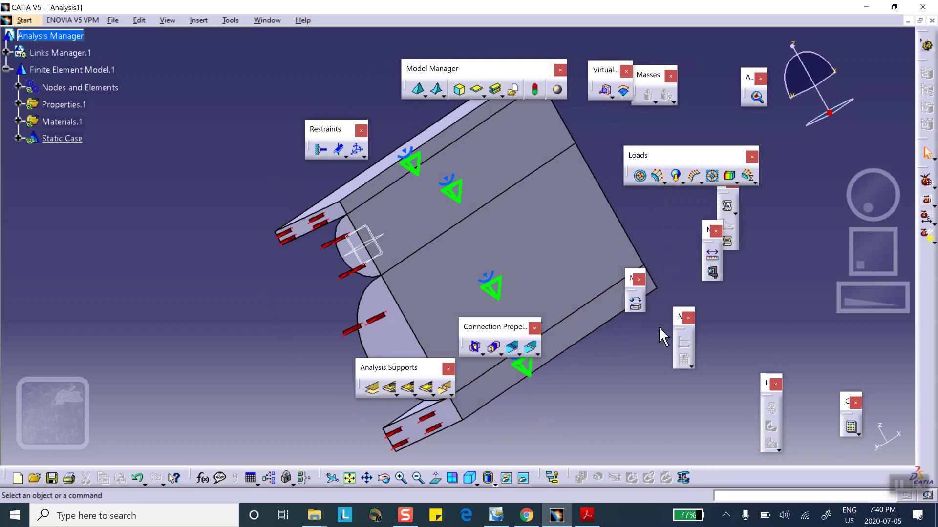
left_click(341, 151)
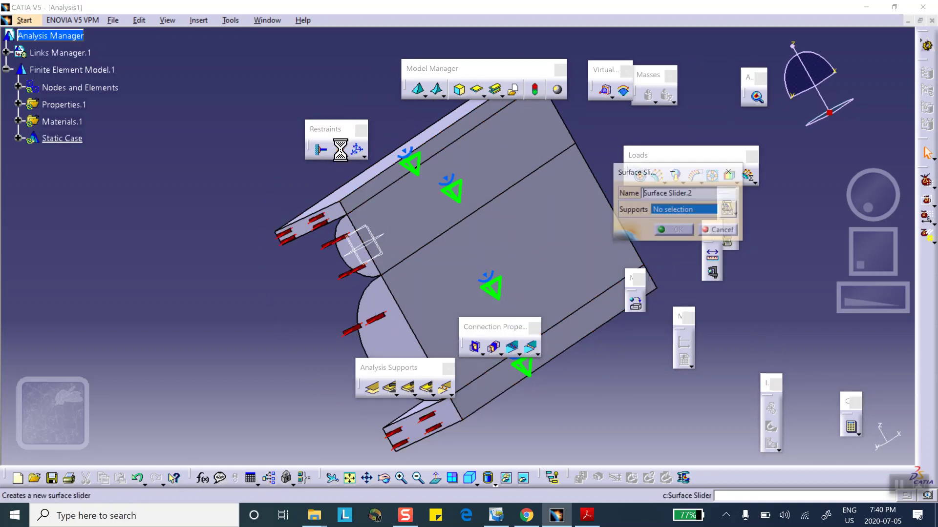
left_click(474, 168)
left_click(551, 285)
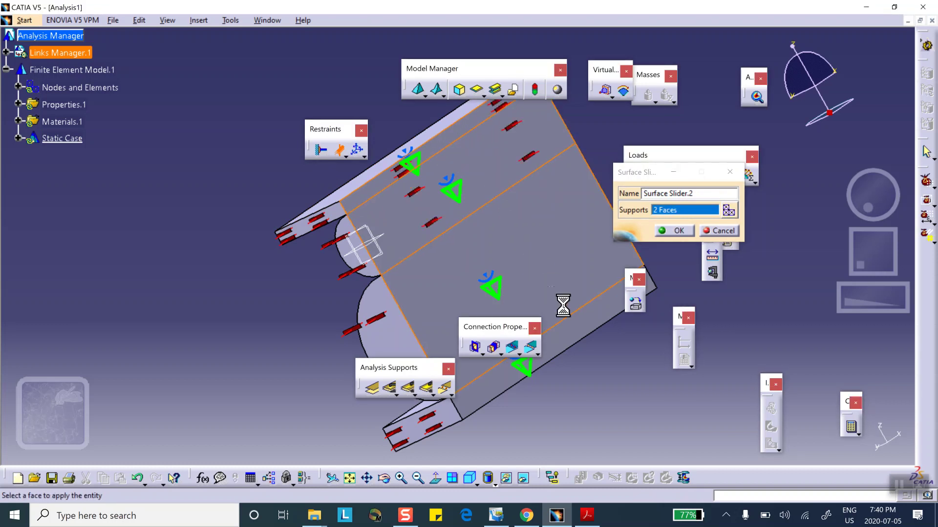
left_click(579, 327)
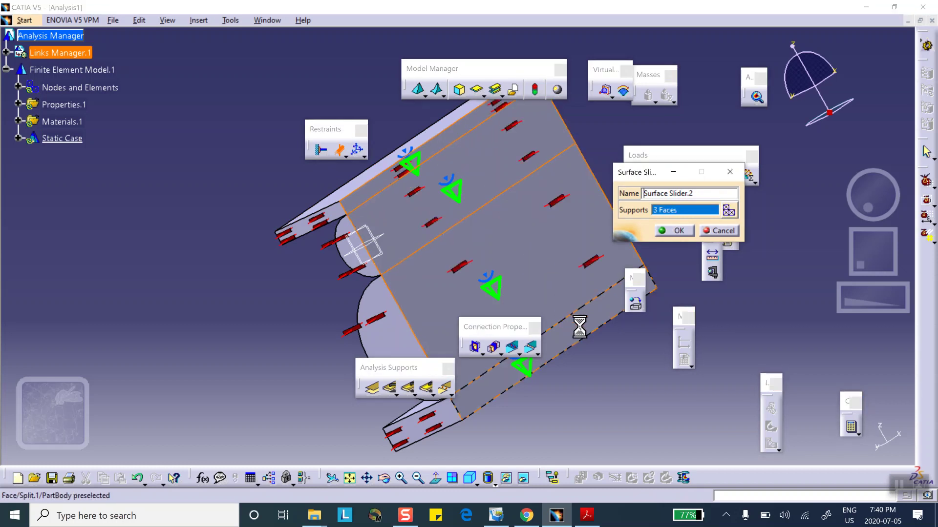
left_click(675, 230)
Step: Apply a Surface Slider restraint to the underside of the lower plate
middle_click_drag(532, 263, 448, 297)
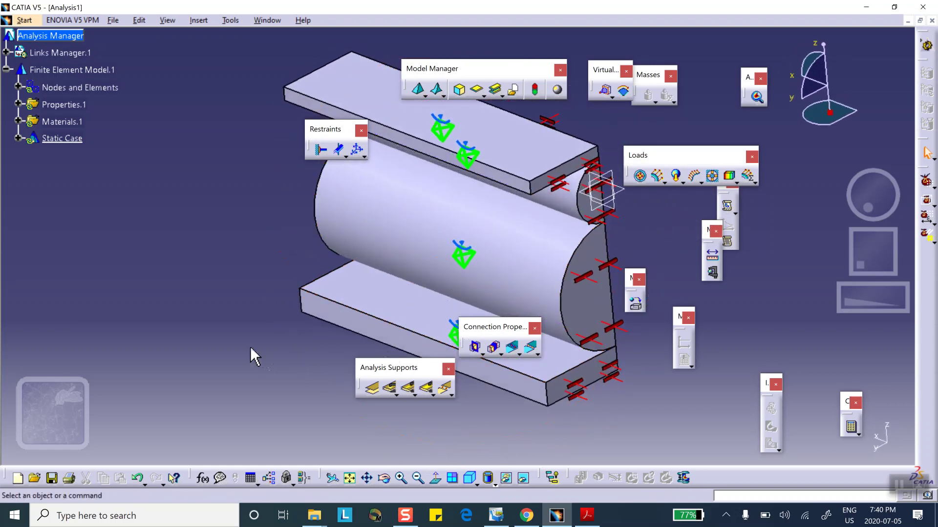
middle_click_drag(485, 384, 494, 274)
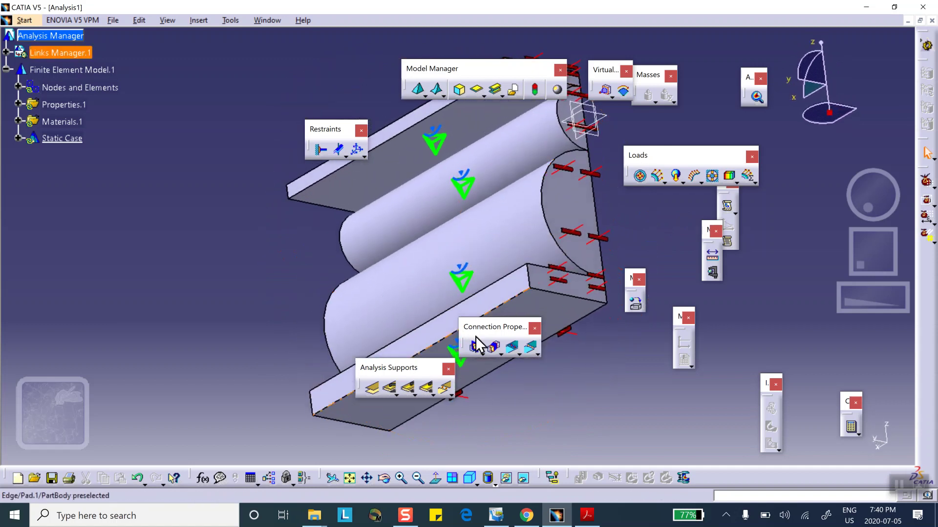
middle_click_drag(551, 404, 519, 314)
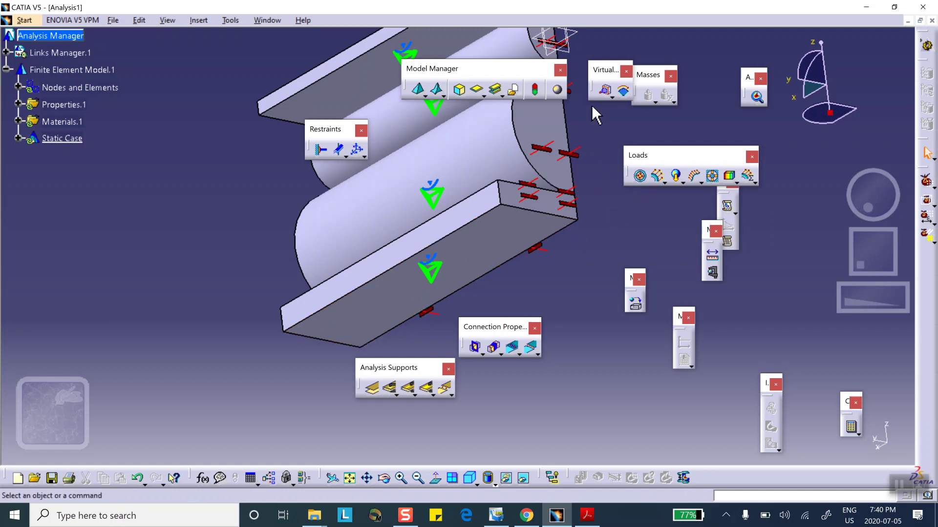
left_click(340, 152)
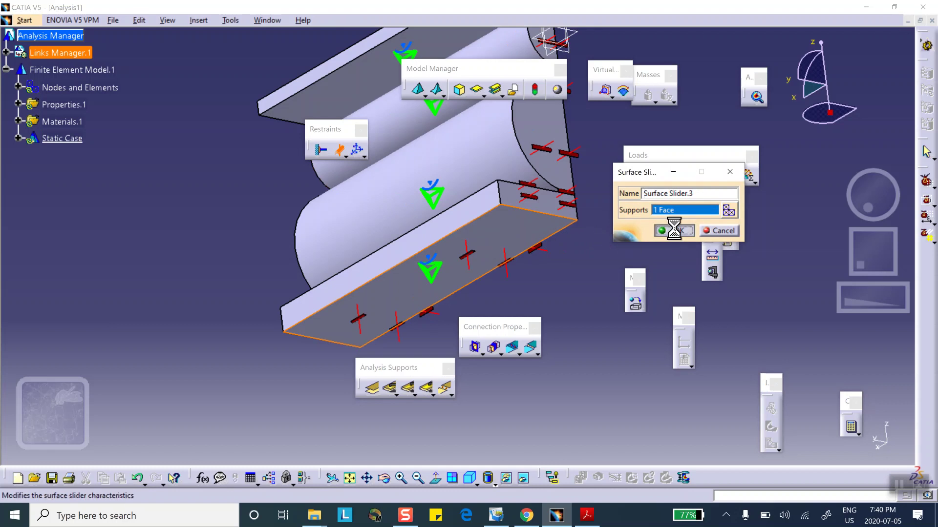
left_click(674, 230)
Step: Apply a pressure load to the top face of the upper plate
middle_click_drag(496, 180, 383, 244)
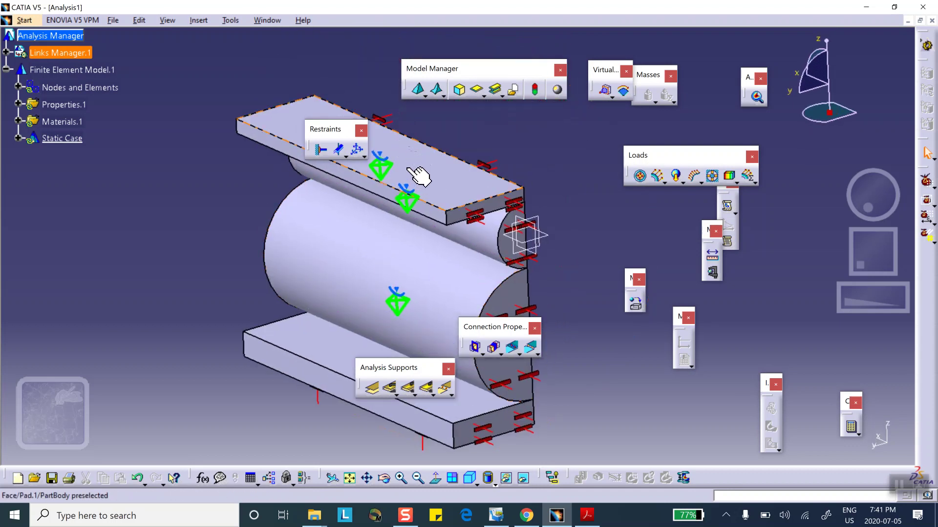
left_click(639, 177)
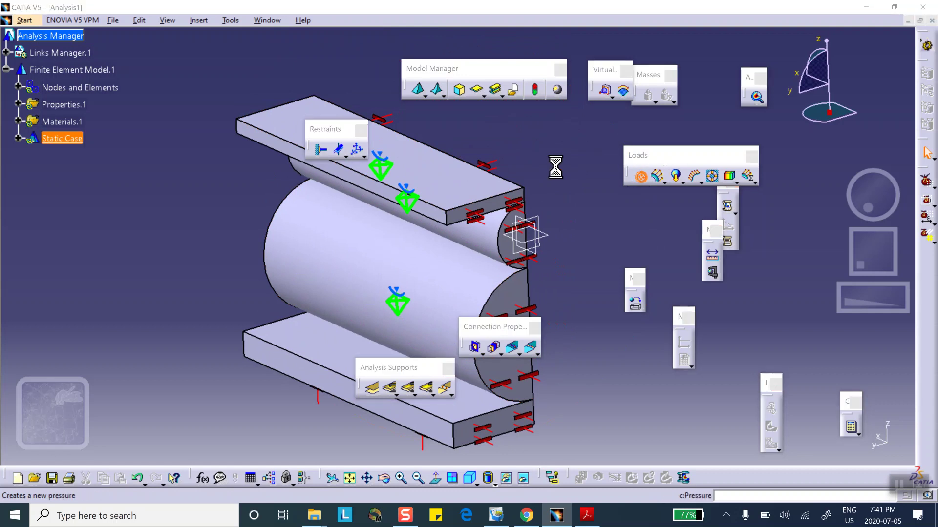
left_click(424, 166)
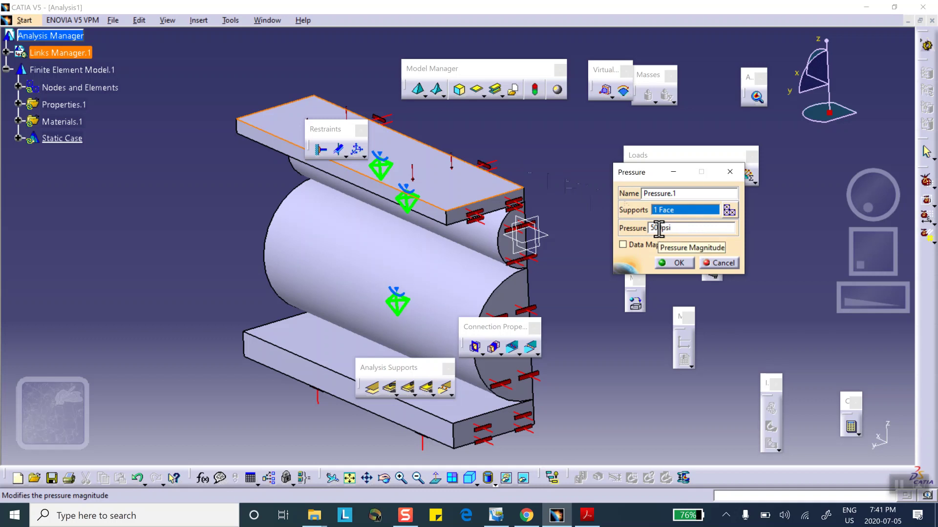
left_click(674, 262)
Step: Create a General Analysis Connection between the underside of the upper plate and the curved face of the small cylinder
middle_click_drag(551, 178, 514, 170)
middle_click_drag(356, 230, 425, 104)
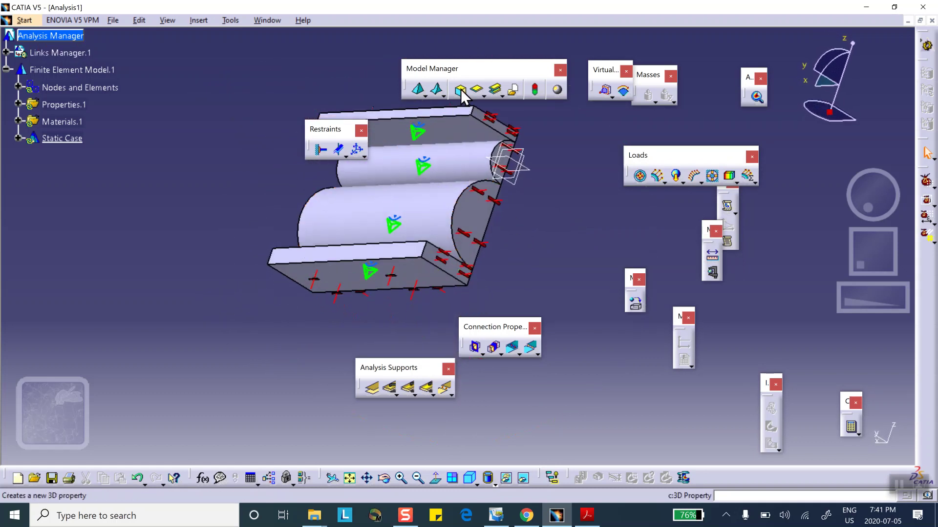
left_click(367, 388)
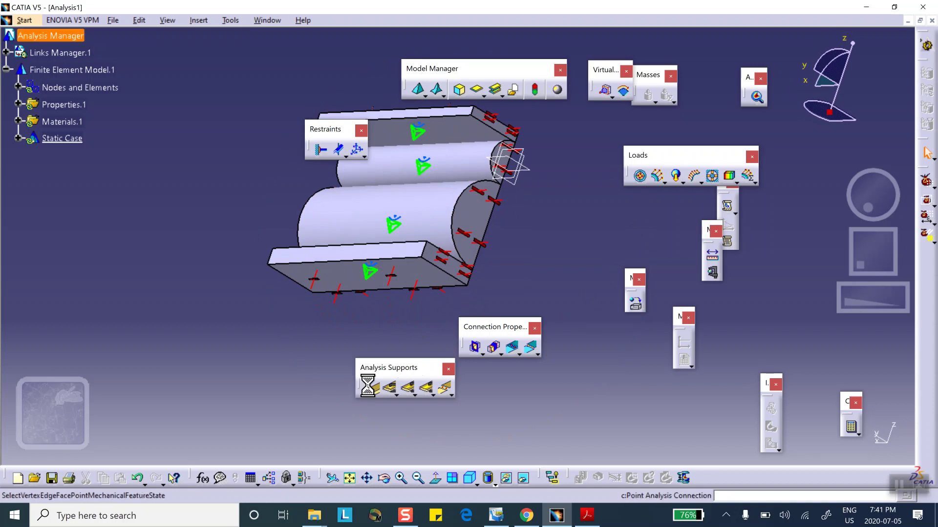
left_click(453, 126)
left_click(698, 230)
left_click(465, 158)
left_click(704, 265)
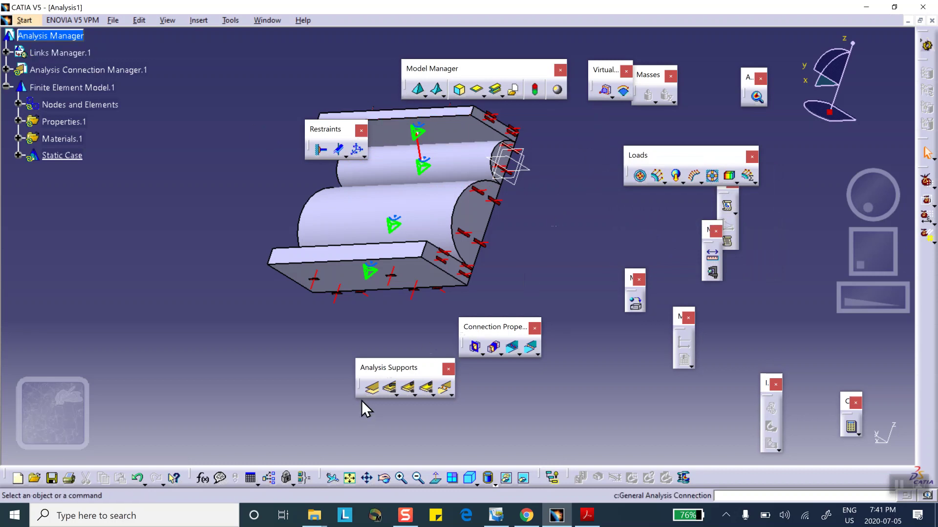
Step: Create a General Analysis Connection between the curved faces of the small and large cylinders
left_click(371, 389)
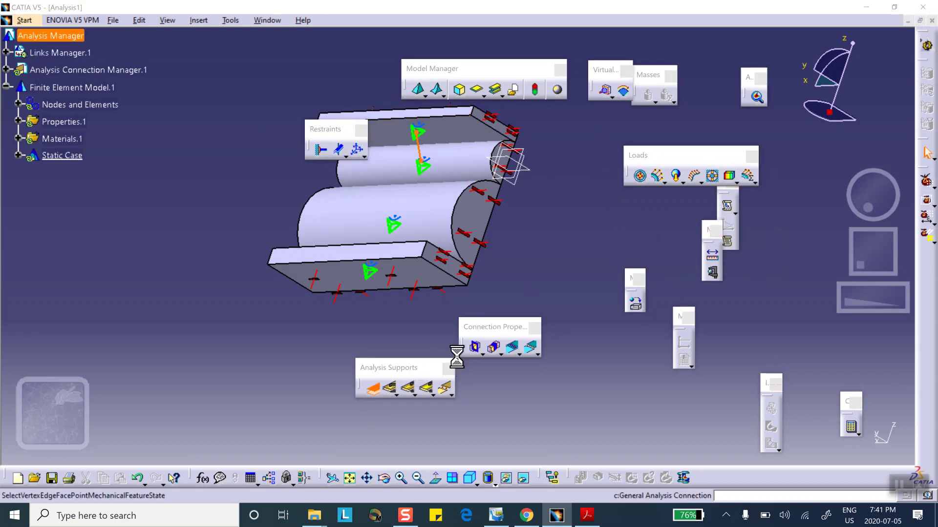
left_click(464, 165)
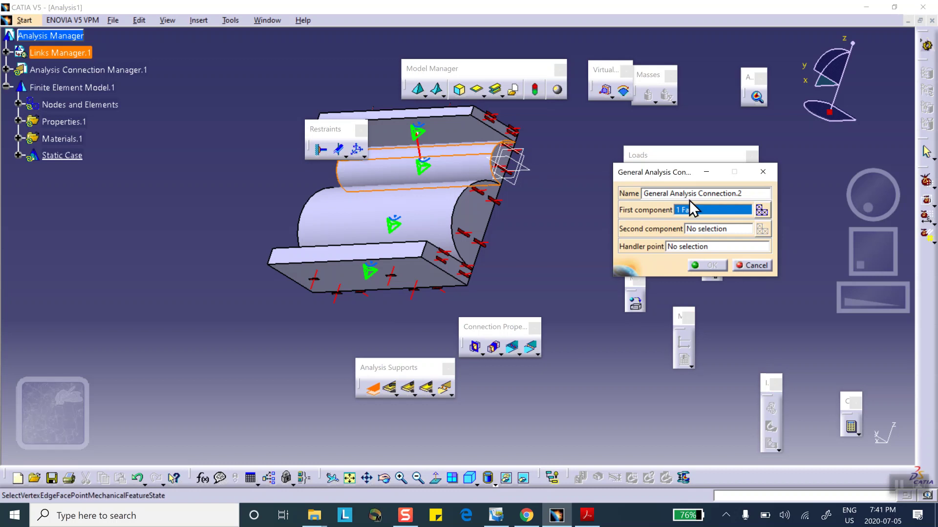
left_click(703, 229)
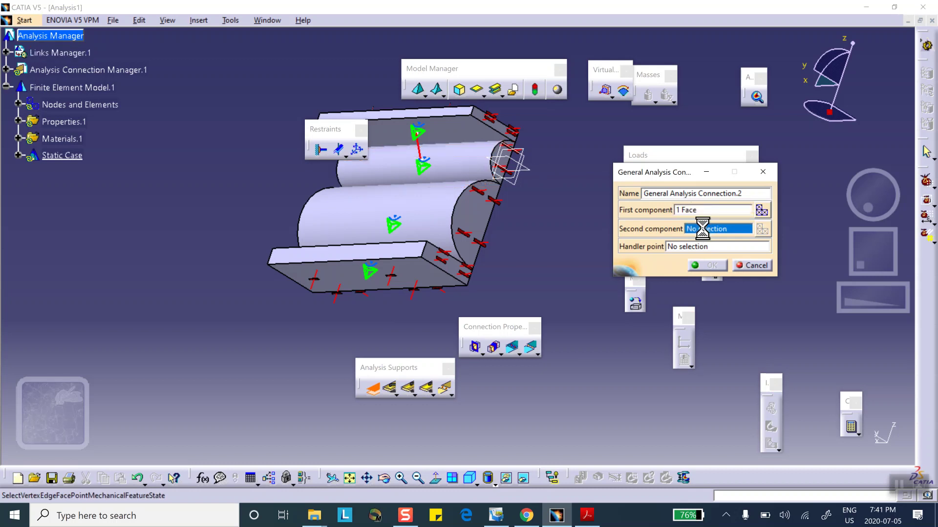
left_click(428, 209)
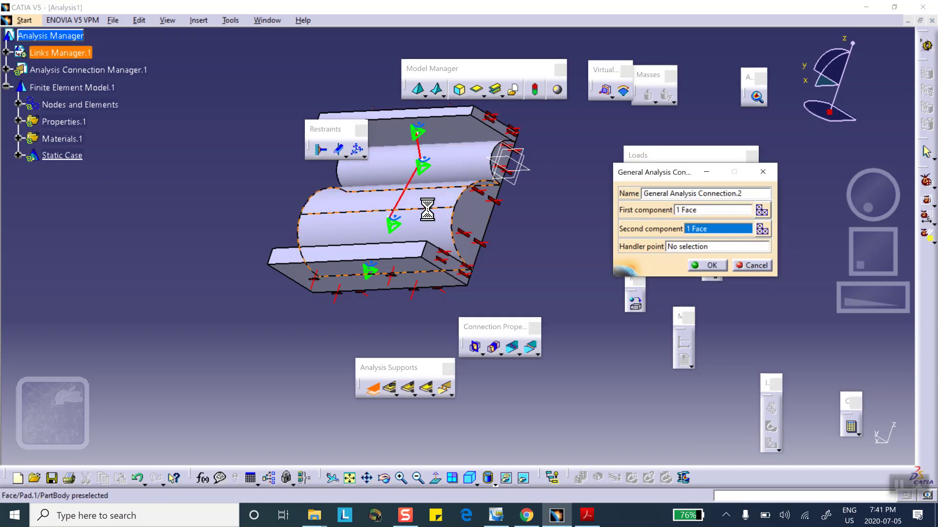
left_click(709, 265)
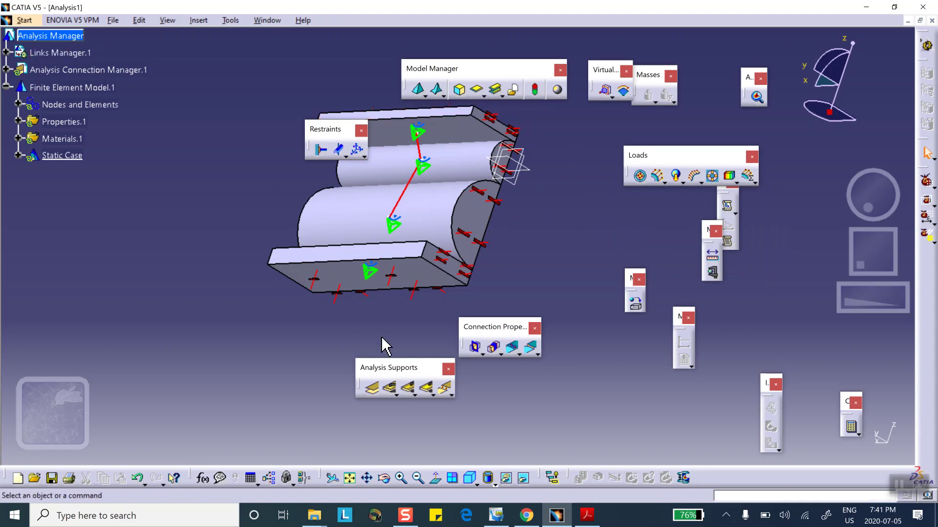
Step: Create a General Analysis Connection between the large cylinder's curved face and the top face of the lower plate
left_click(372, 390)
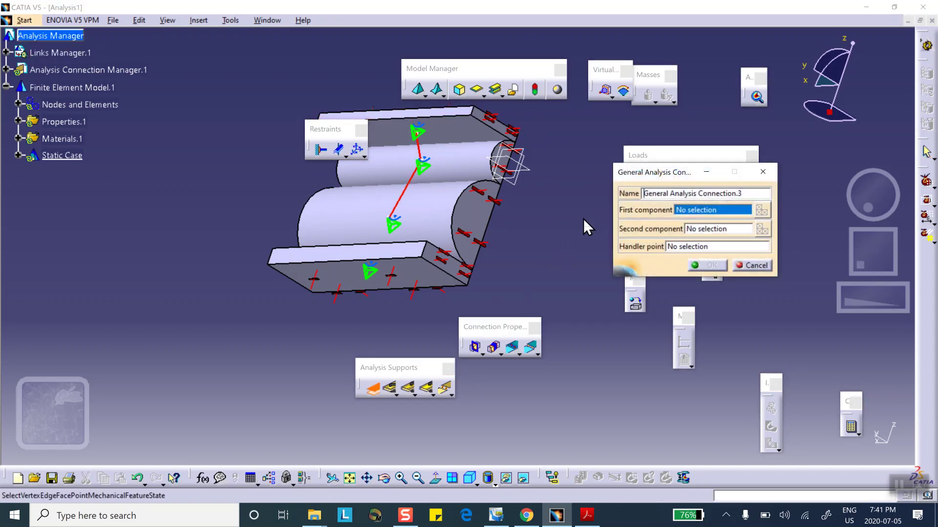
left_click(422, 210)
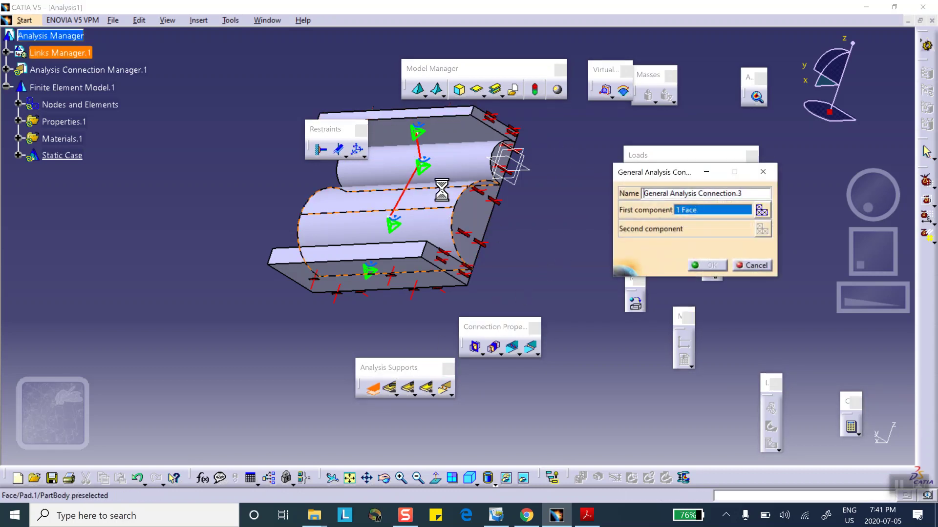
middle_click_drag(432, 183, 405, 254)
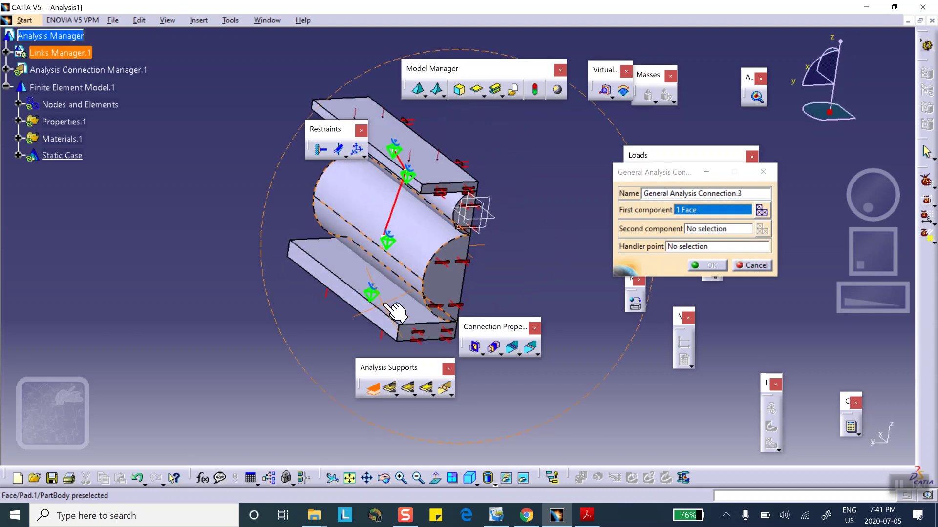
left_click(690, 229)
left_click(398, 301)
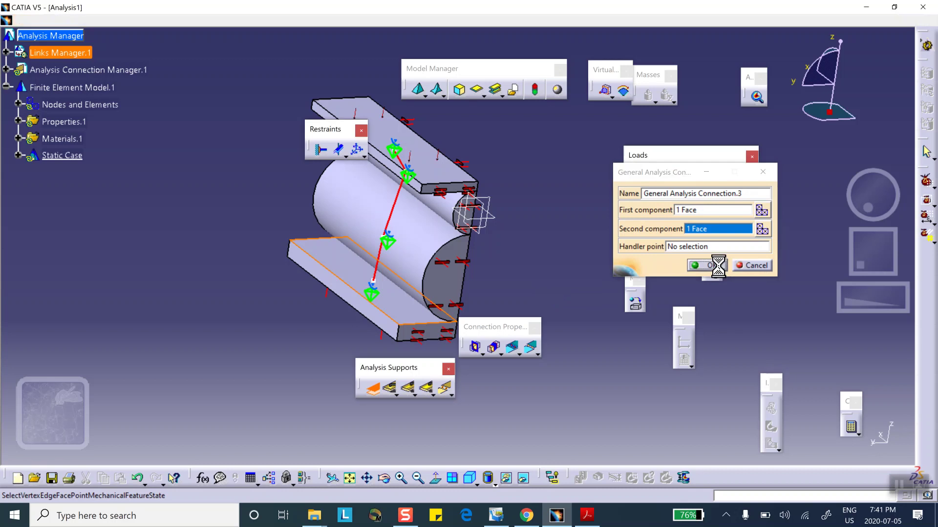
left_click(720, 267)
Step: List the analysis connections and assign a Contact Connection Property to General Analysis Connection.1, leaving clearance, friction ratio and no sliding off
mouse_move(524, 267)
middle_mouse_down()
mouse_move(523, 257)
mouse_move(526, 268)
mouse_move(553, 272)
mouse_move(569, 246)
mouse_move(496, 251)
mouse_move(494, 280)
mouse_move(519, 262)
mouse_move(510, 259)
middle_mouse_up()
middle_click_drag(342, 264, 169, 260)
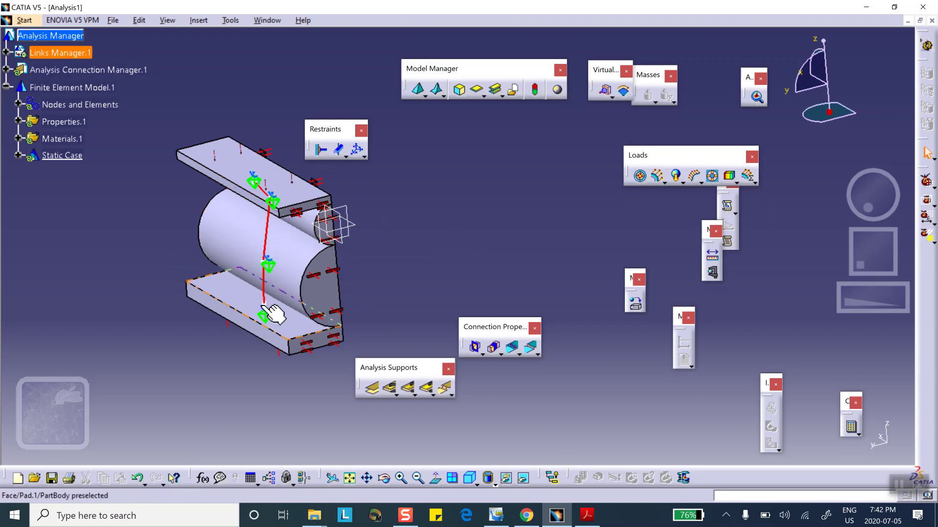
left_click(6, 70)
left_click(18, 86)
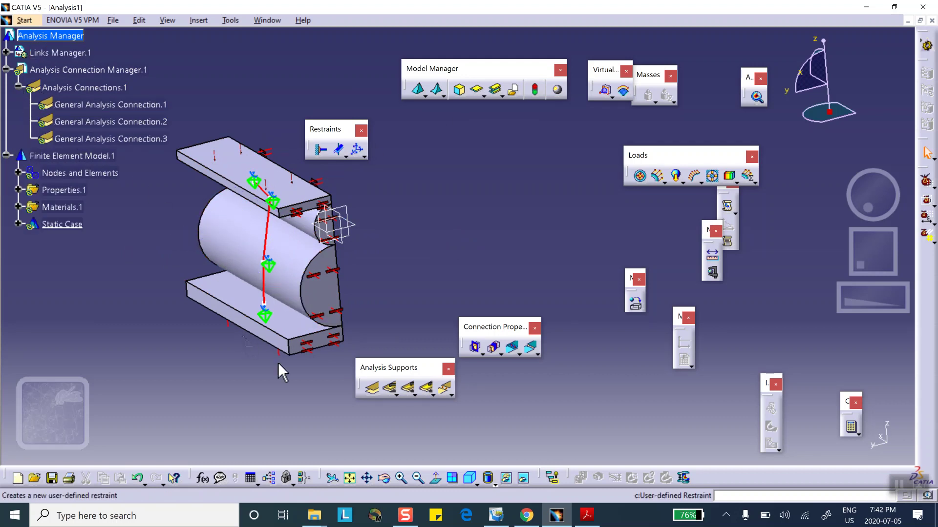
left_click(481, 351)
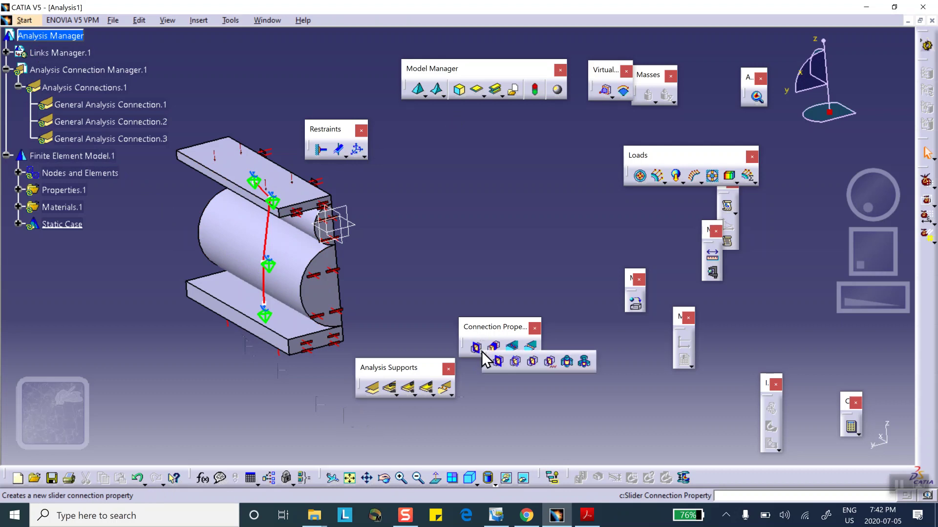
left_click(513, 361)
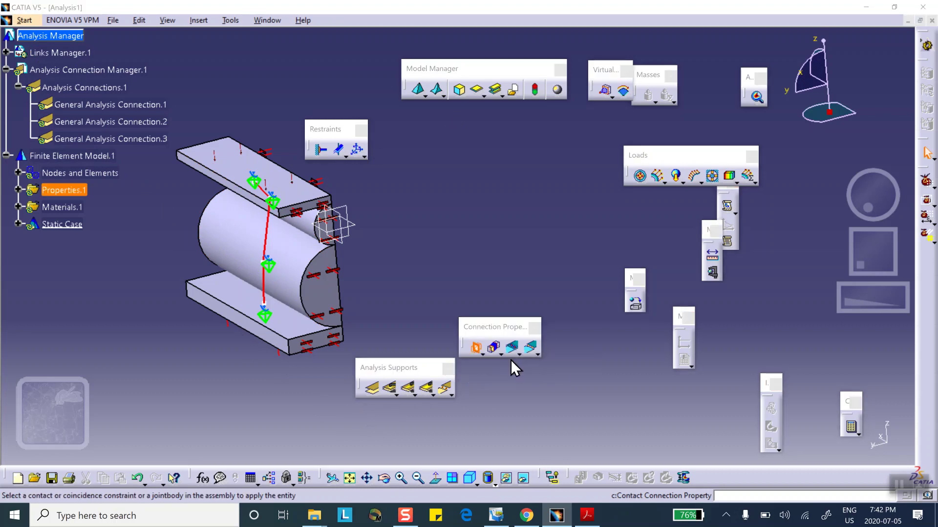
left_click(114, 105)
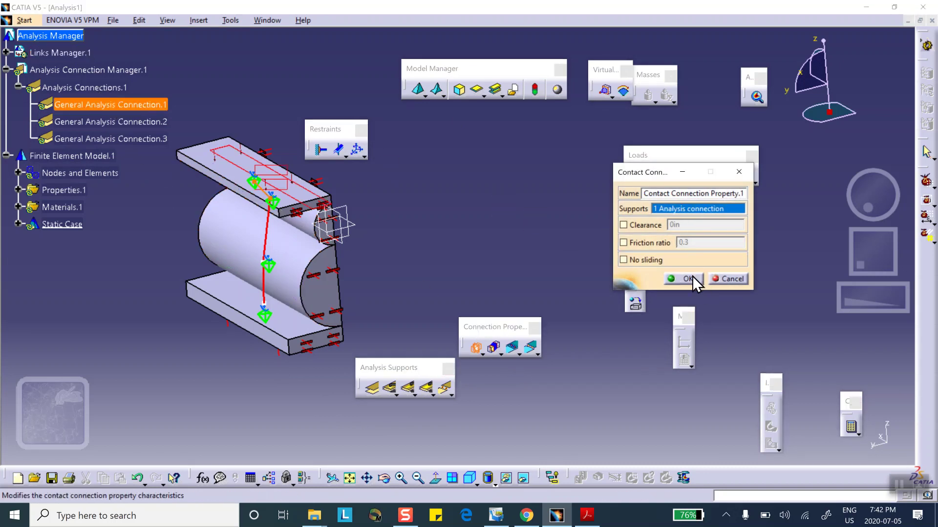
left_click(688, 279)
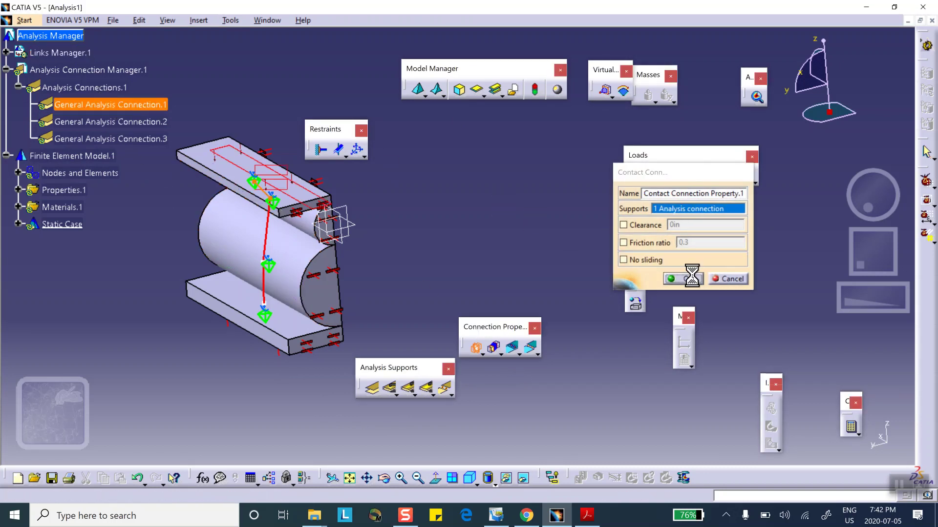
Step: Assign a Contact Connection Property to General Analysis Connection.2 between the two cylinders, with clearance, friction ratio and no sliding off
left_click(475, 348)
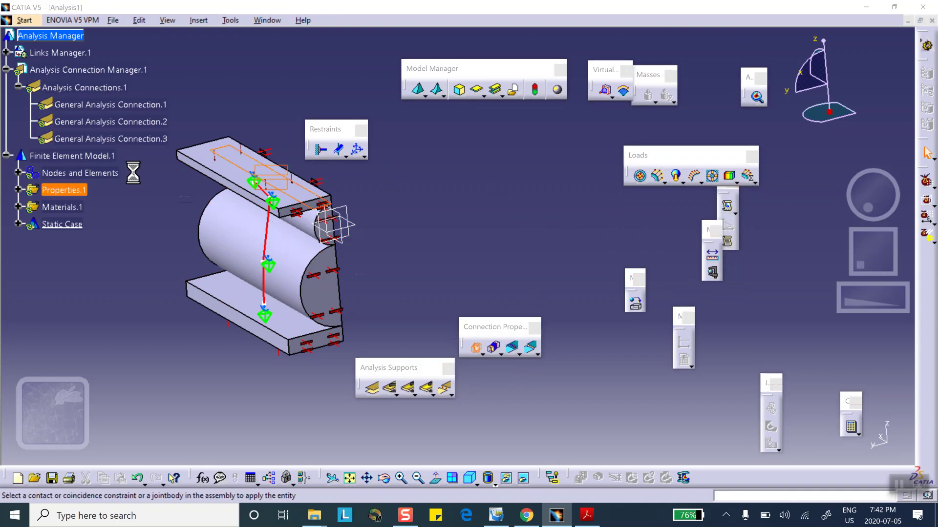
left_click(273, 147)
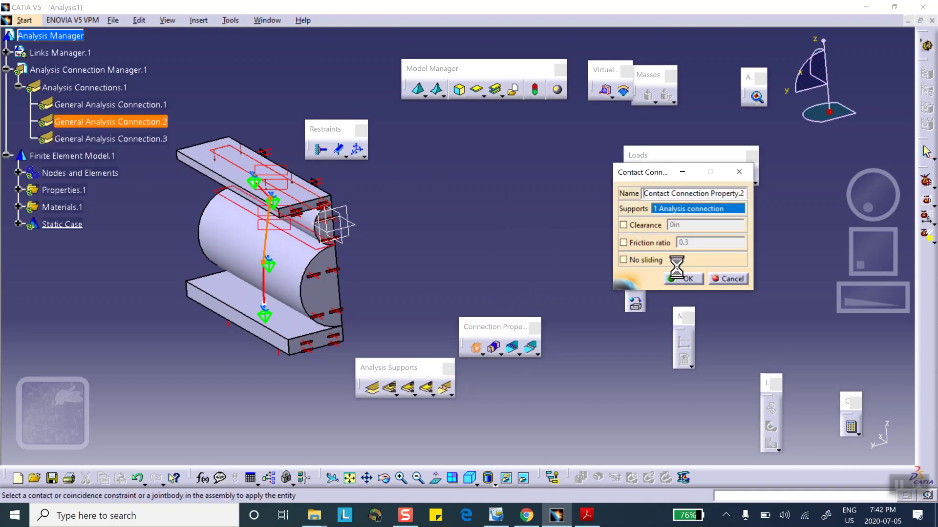
left_click(686, 278)
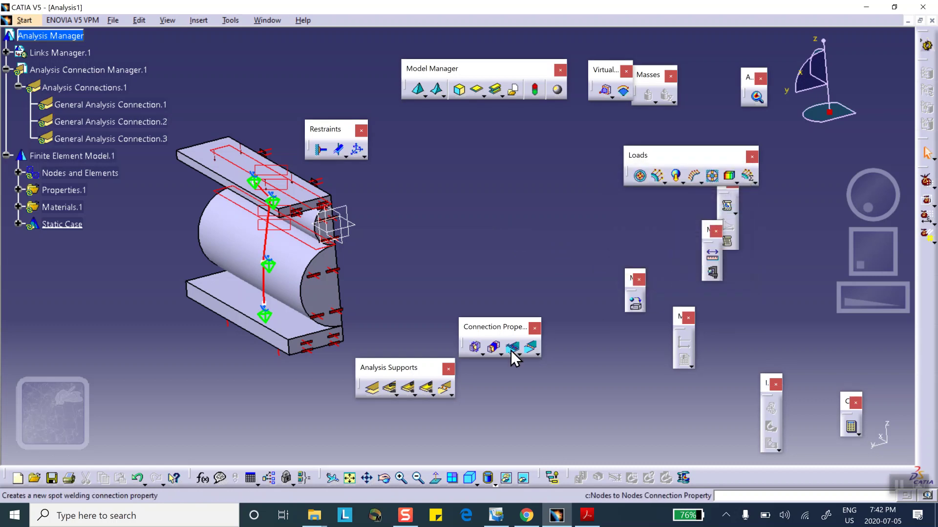
Step: Assign a Contact Connection Property to General Analysis Connection.3 between the large cylinder and lower plate, with all options off
left_click(473, 348)
left_click(152, 140)
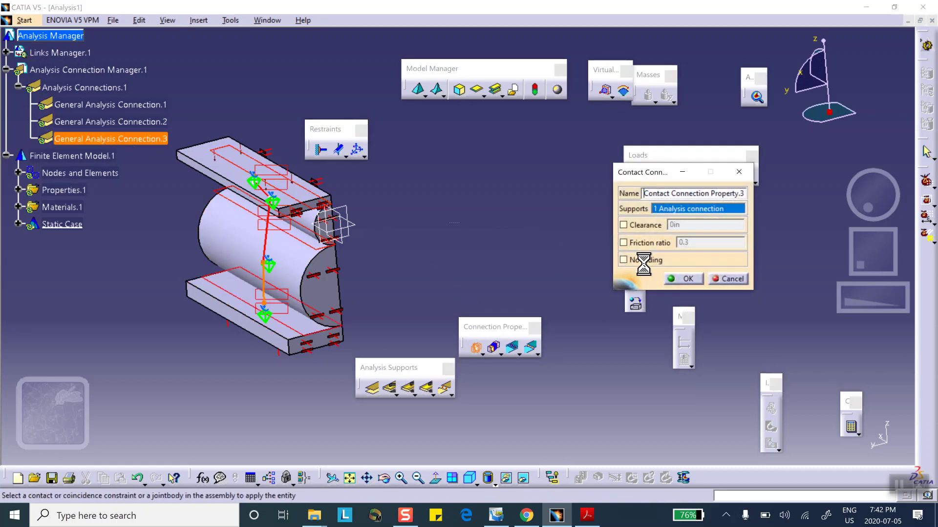
left_click(685, 279)
Step: Save Product1 and all its unsaved analysis and part documents into a new Desktop folder named July_5
middle_click(426, 244)
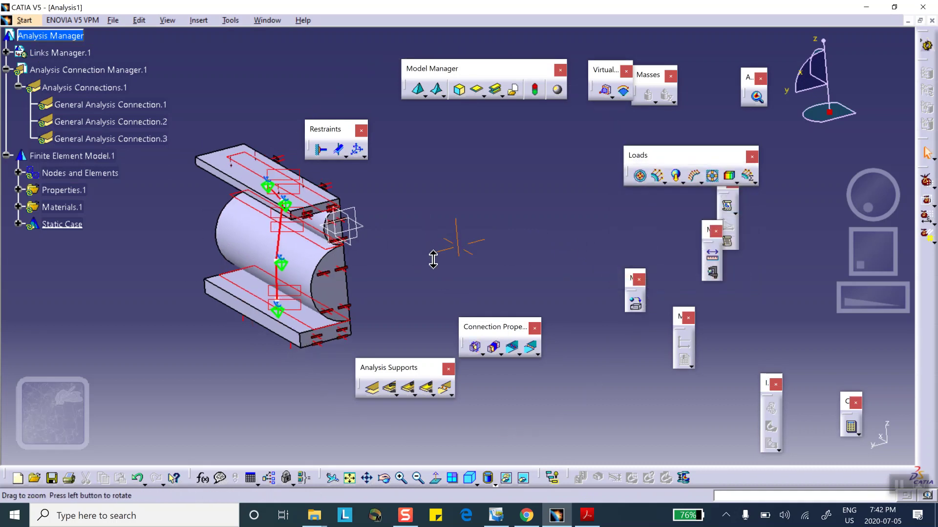
middle_click_drag(287, 299, 272, 324)
middle_click_drag(438, 301, 371, 288)
left_click(117, 20)
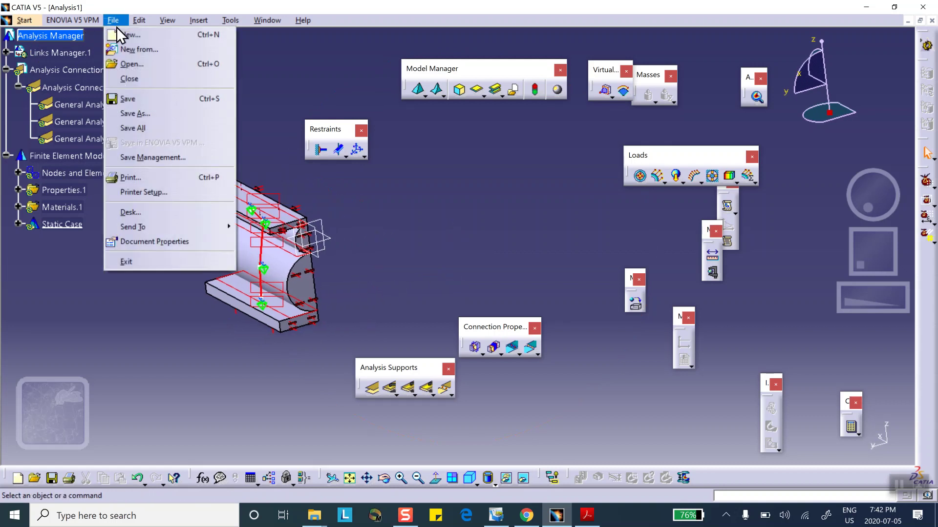
left_click(141, 157)
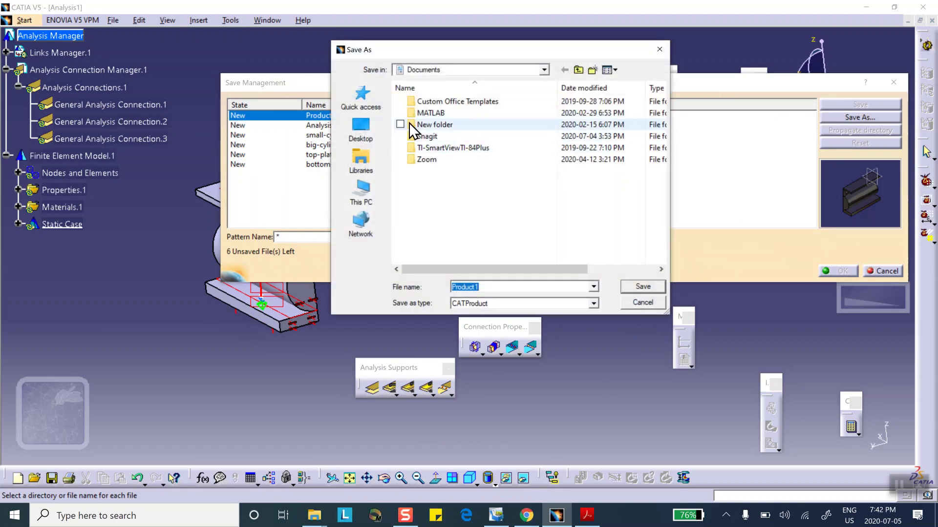
left_click(363, 130)
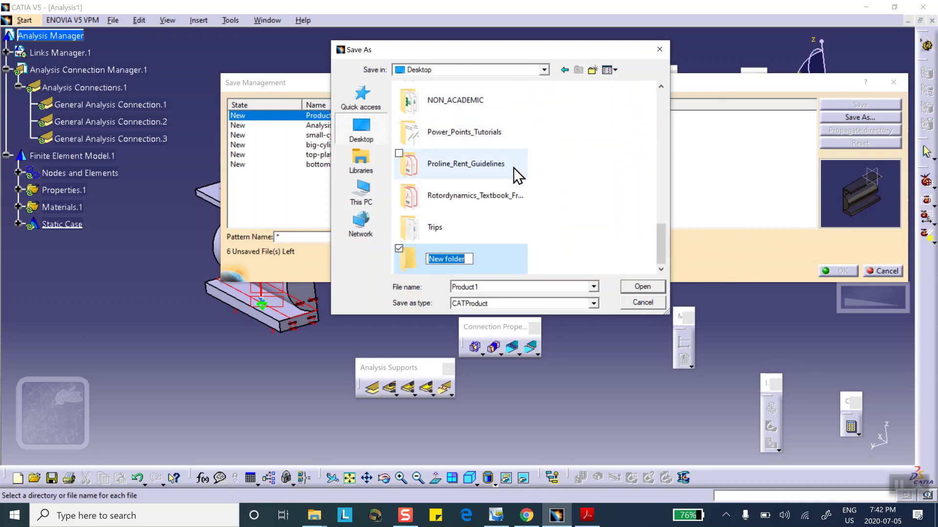
type("July_")
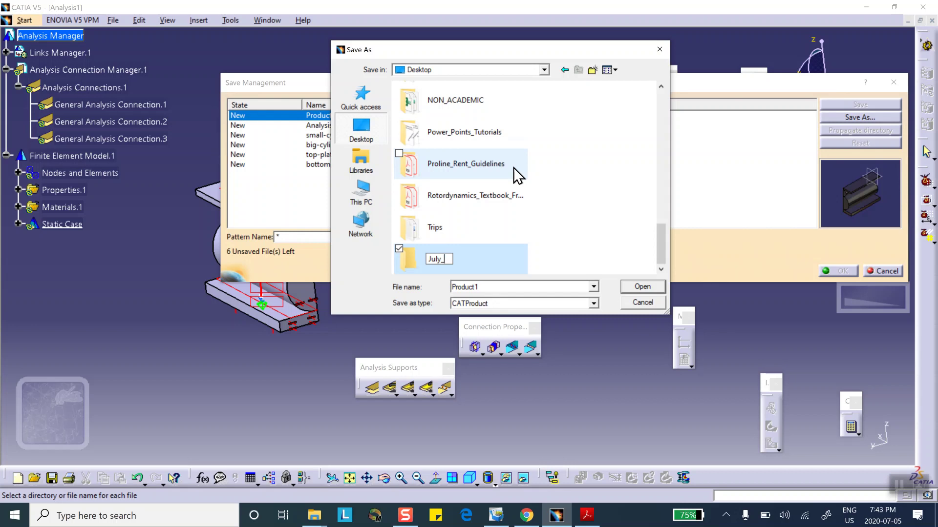
type("5")
left_click(644, 288)
left_click(643, 288)
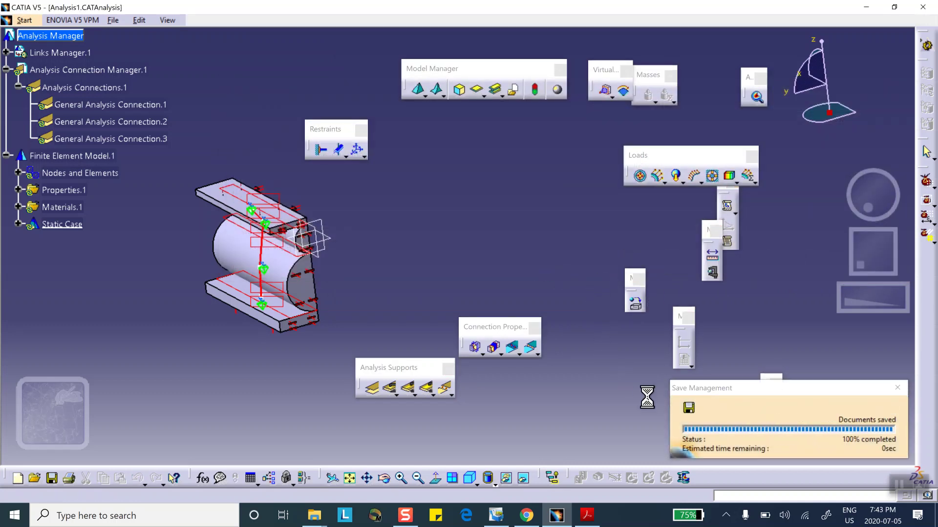
Step: Compute the complete static analysis, accepting the mesh warnings and the estimated computation resources
left_click(850, 427)
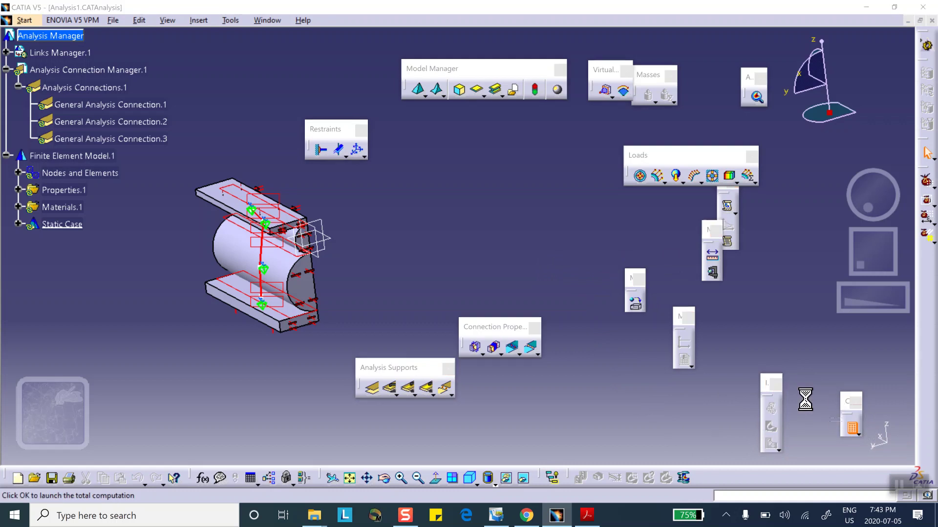
left_click(695, 321)
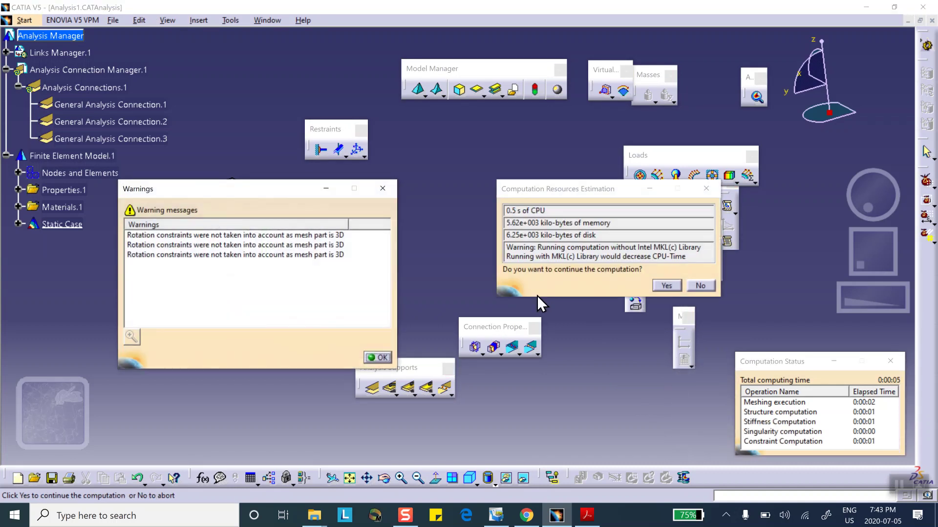
left_click(370, 357)
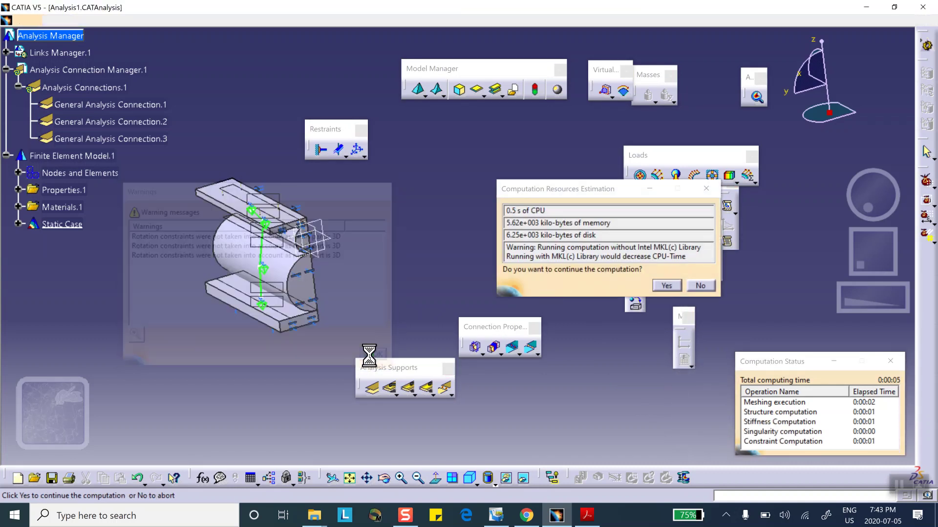
left_click(666, 286)
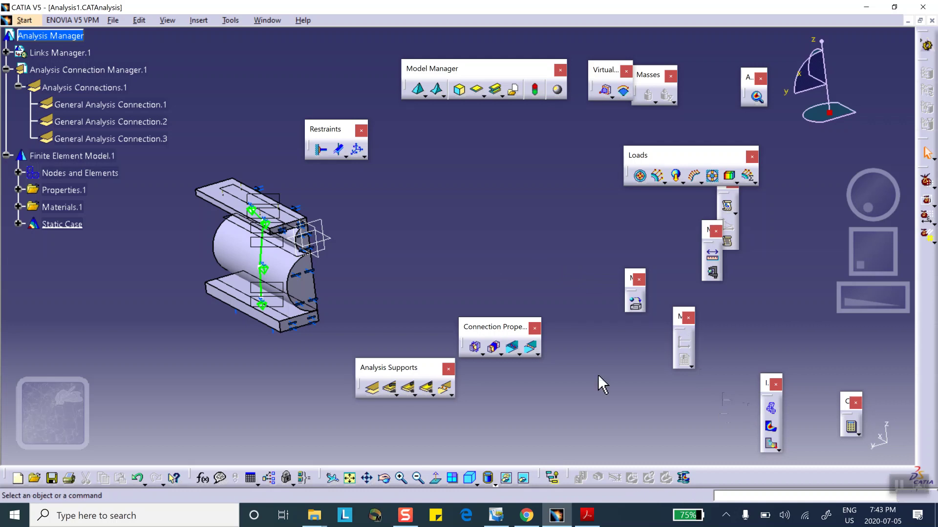
Step: Display the deformed mesh of the whole assembly and play its deformation animation
middle_click_drag(416, 288, 376, 219)
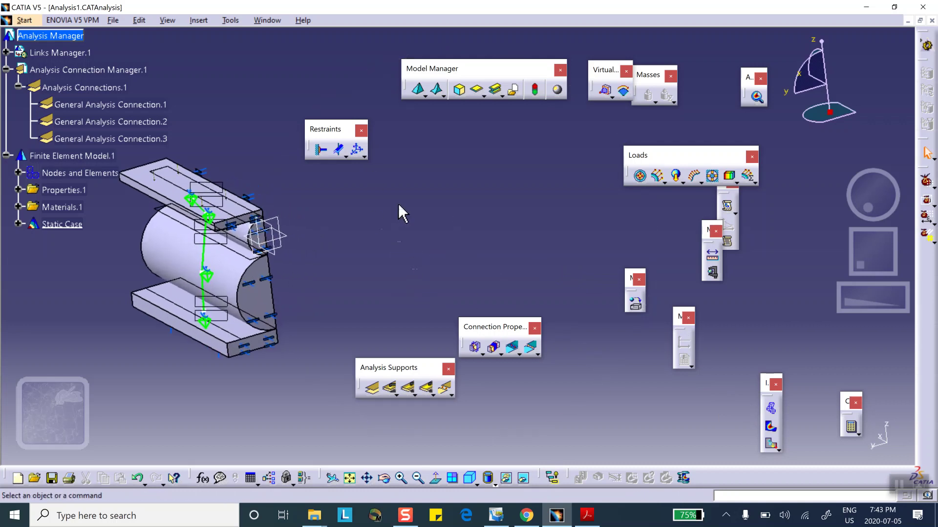
middle_click_drag(460, 220, 398, 209)
left_click_drag(332, 122, 329, 78)
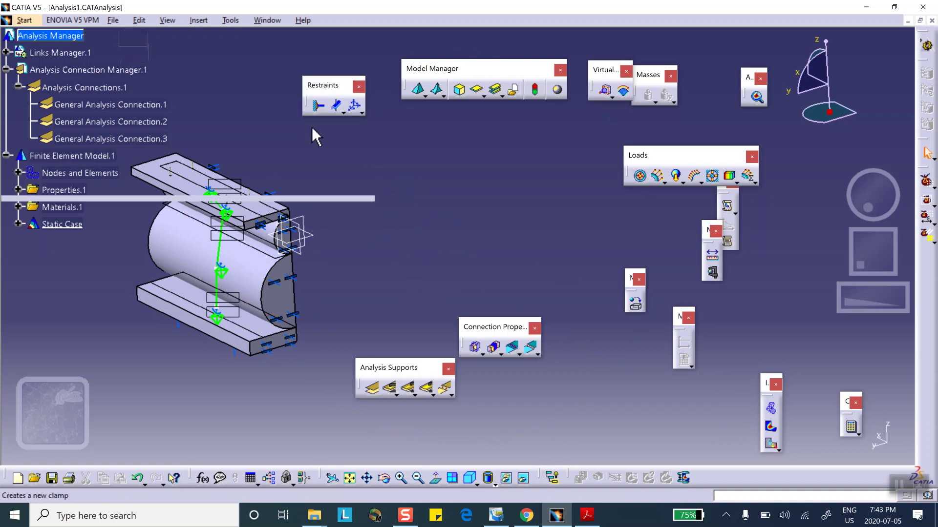
left_click_drag(241, 247, 343, 244)
middle_click_drag(245, 264, 315, 256)
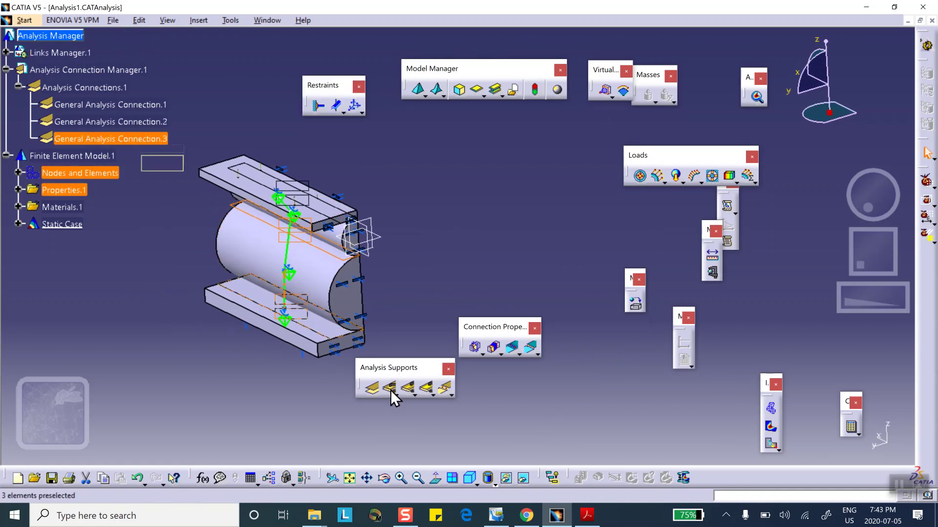
left_click_drag(391, 389, 393, 421)
left_click(770, 425)
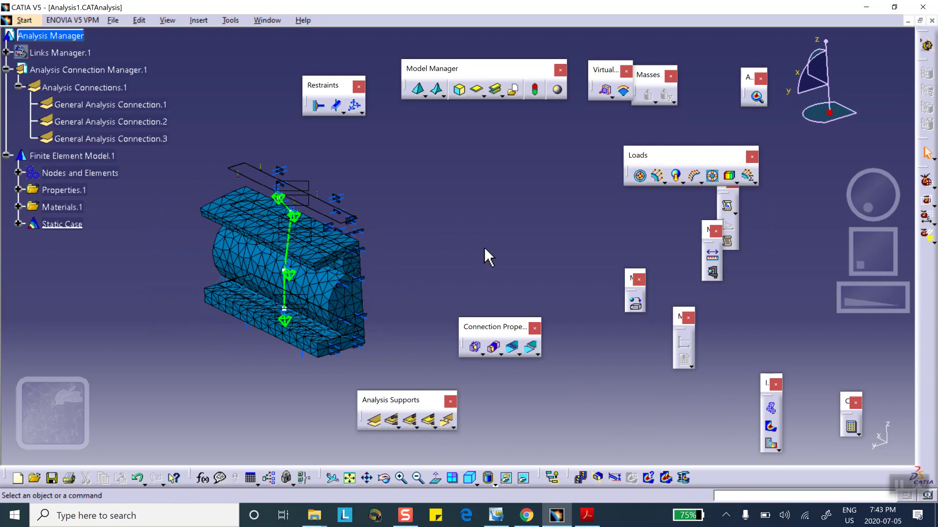
left_click(574, 478)
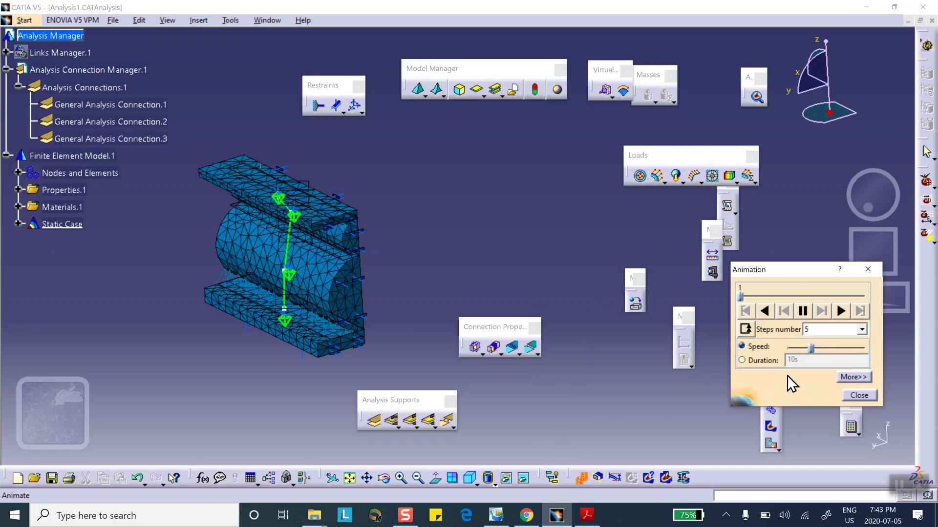
left_click(860, 394)
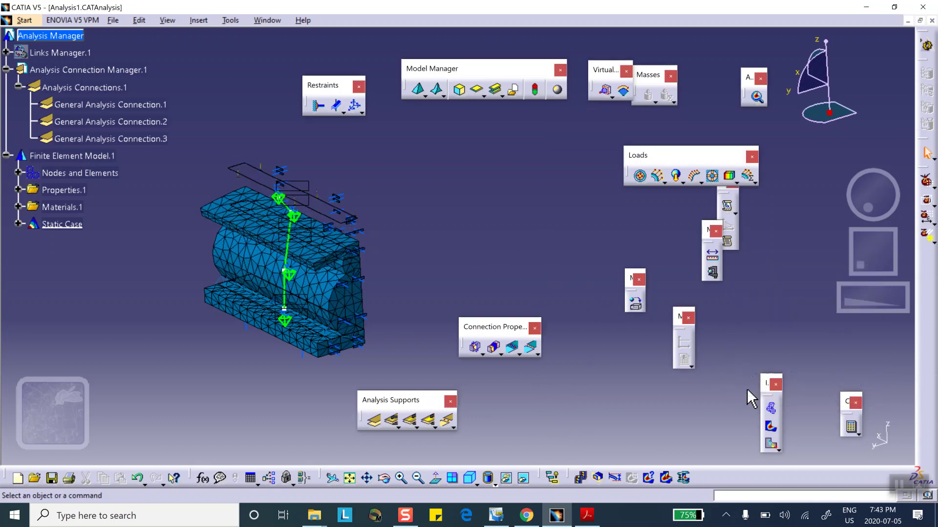
Step: Display the Von Mises stress image with nodal values and render it as smooth shaded contours
left_click(770, 426)
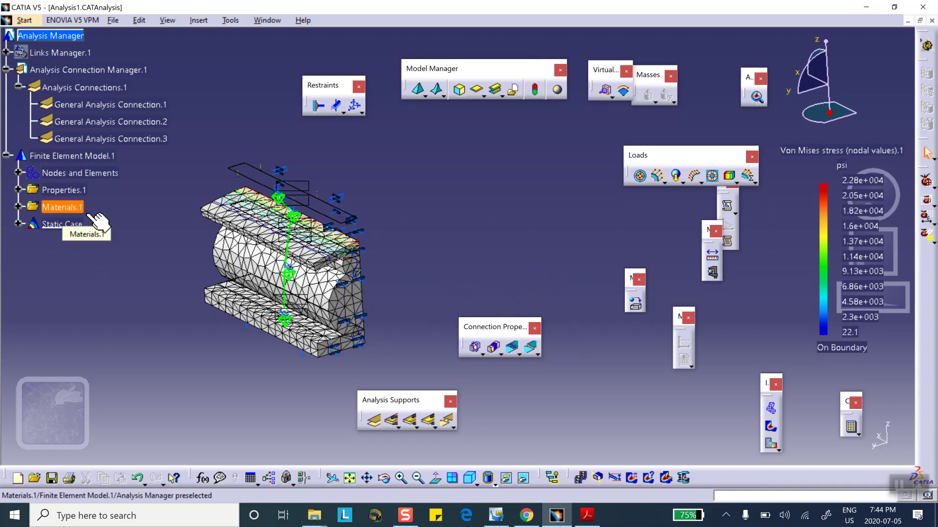
left_click(489, 481)
left_click(496, 439)
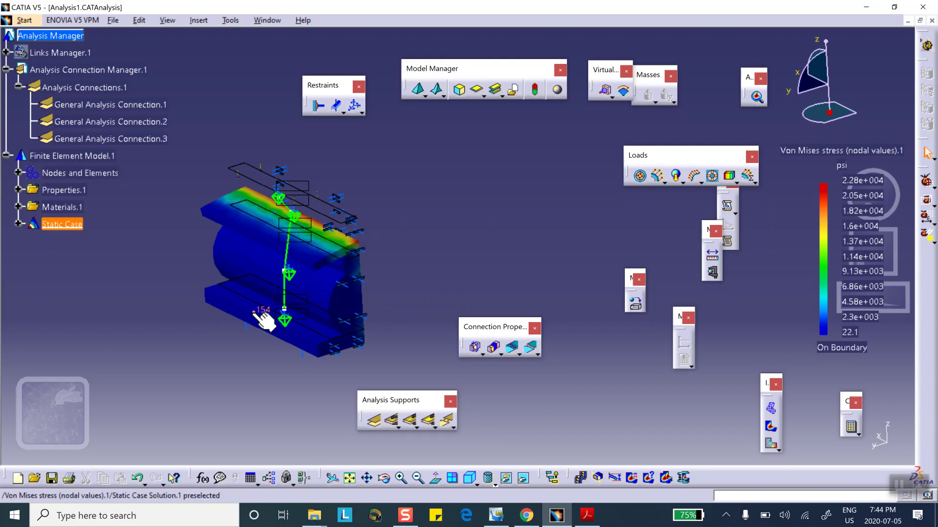
Step: Restrict the Von Mises stress image to the OCTREE Tetrahedron meshes of small-cylinder and big-cylinder
left_click(18, 225)
left_click(31, 276)
left_click(89, 309)
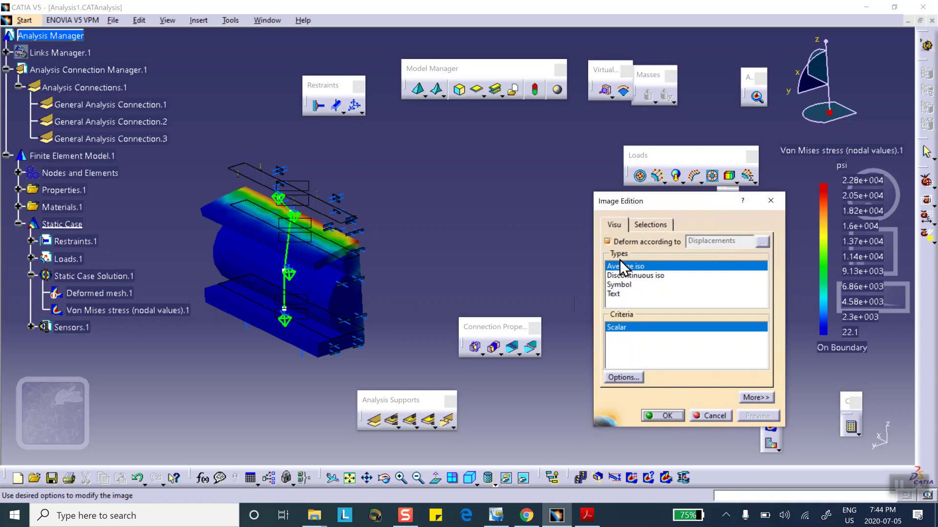
left_click(650, 225)
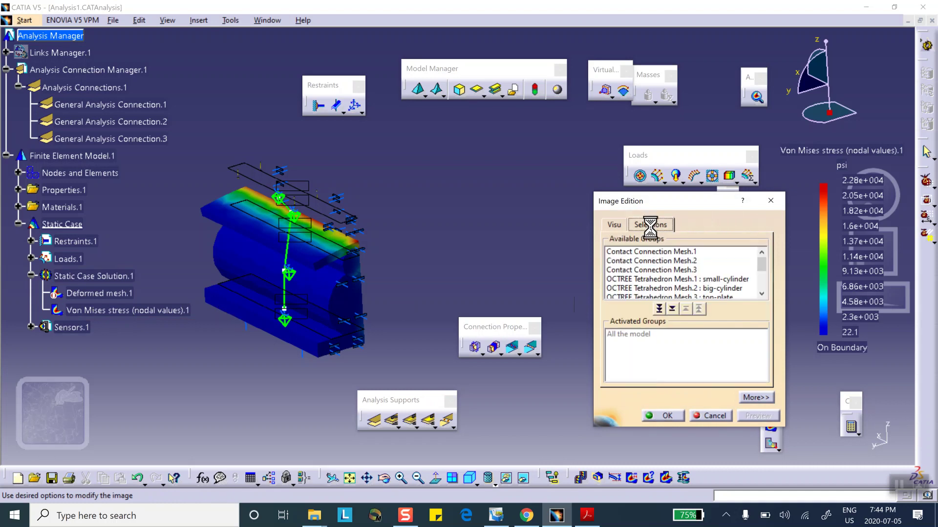
double_click(698, 280)
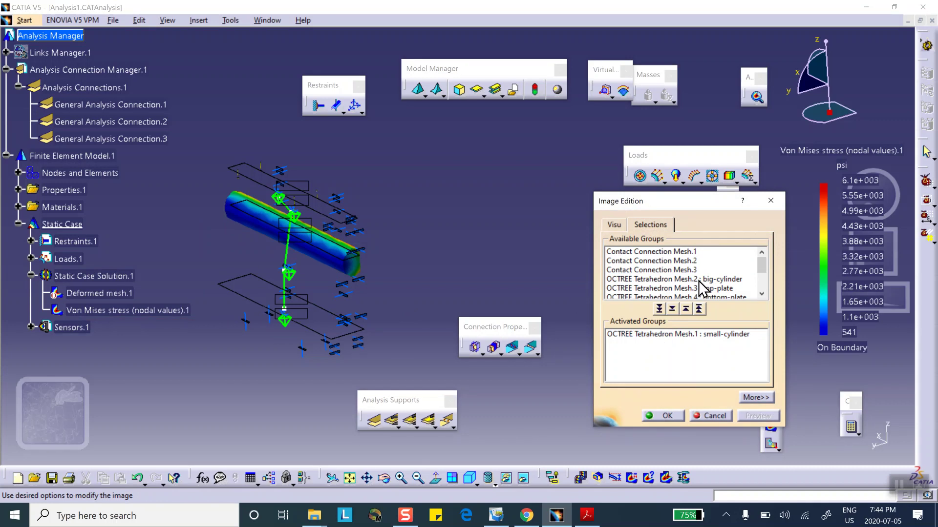
double_click(698, 280)
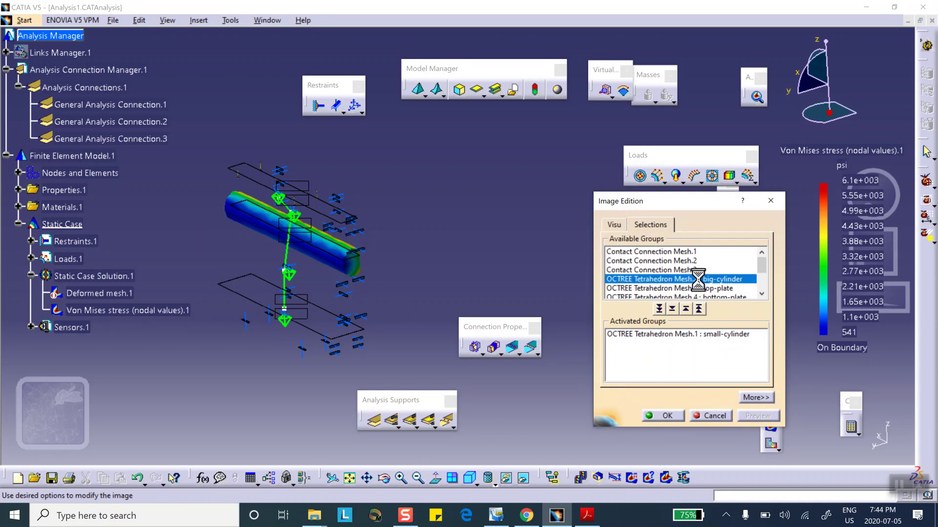
left_click(667, 416)
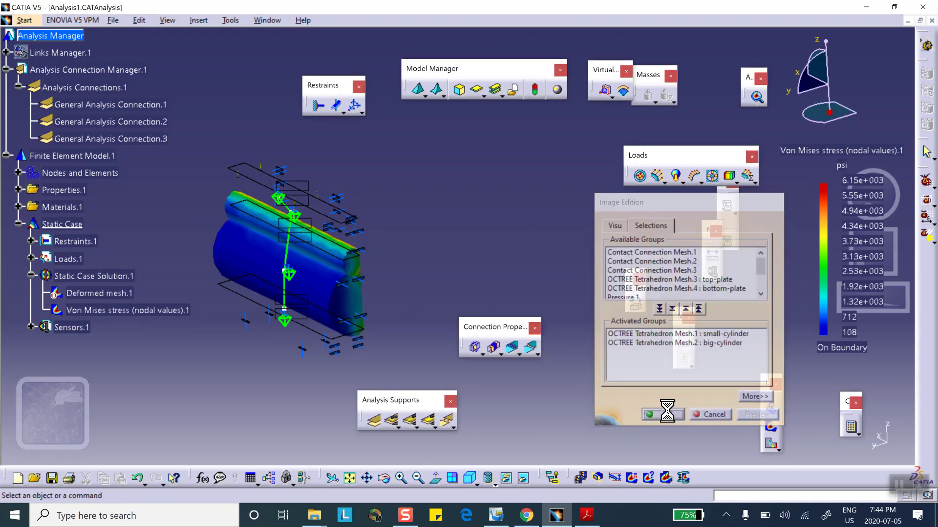
Step: Check the Amplification Magnitude settings of the Von Mises stress image and accept the existing scaling factor
middle_click_drag(402, 360, 450, 271)
middle_click_drag(449, 303, 350, 248)
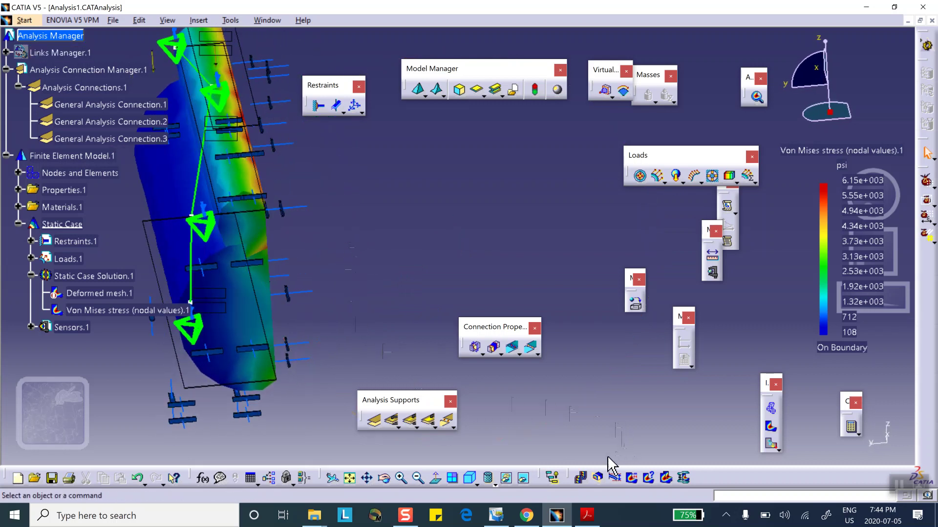
left_click(614, 479)
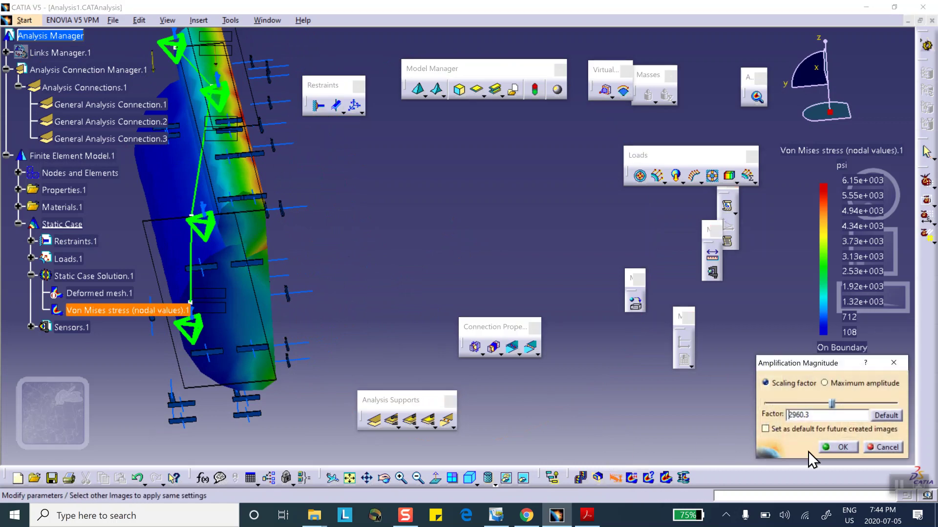
left_click(838, 448)
Step: View the two cylinders' stress image squarely end-on in the back view and play its deformation animation
middle_click_drag(364, 280, 379, 262)
left_click(494, 483)
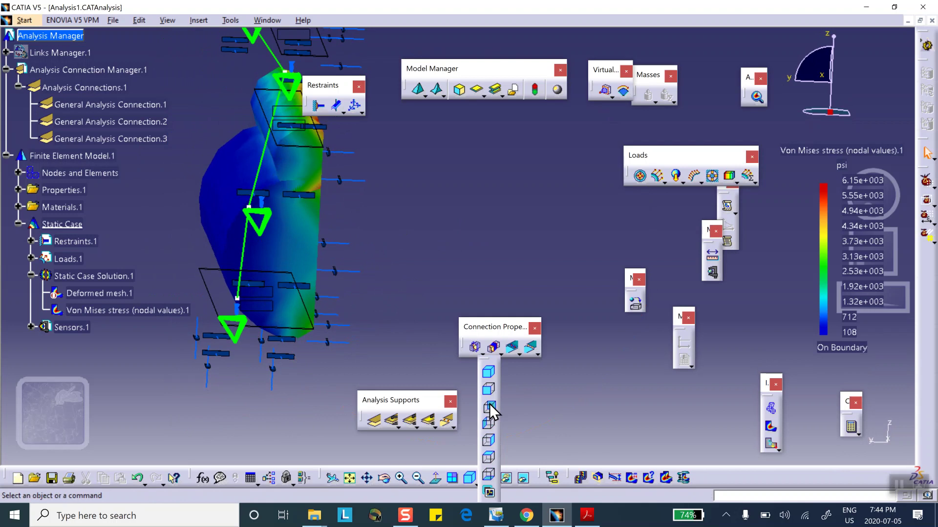
left_click(489, 406)
middle_click_drag(374, 264, 372, 286)
middle_click(371, 288)
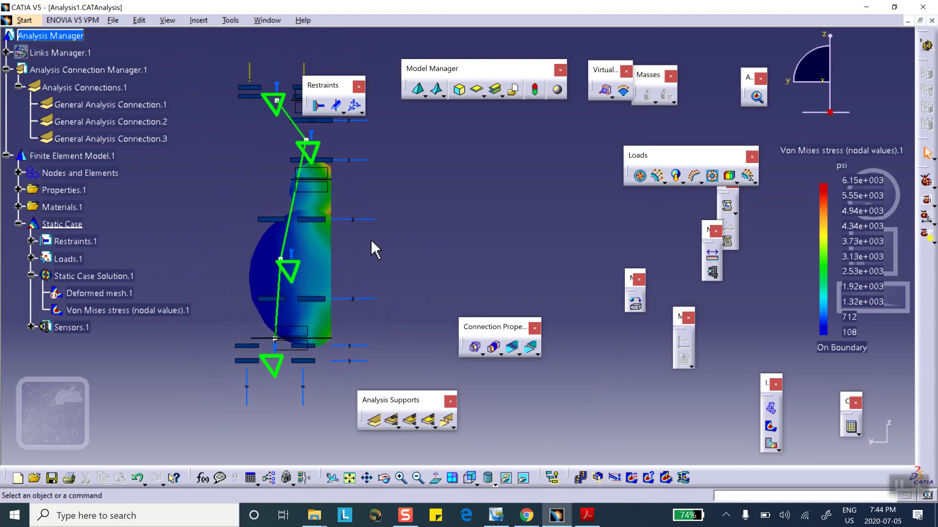
left_click(580, 478)
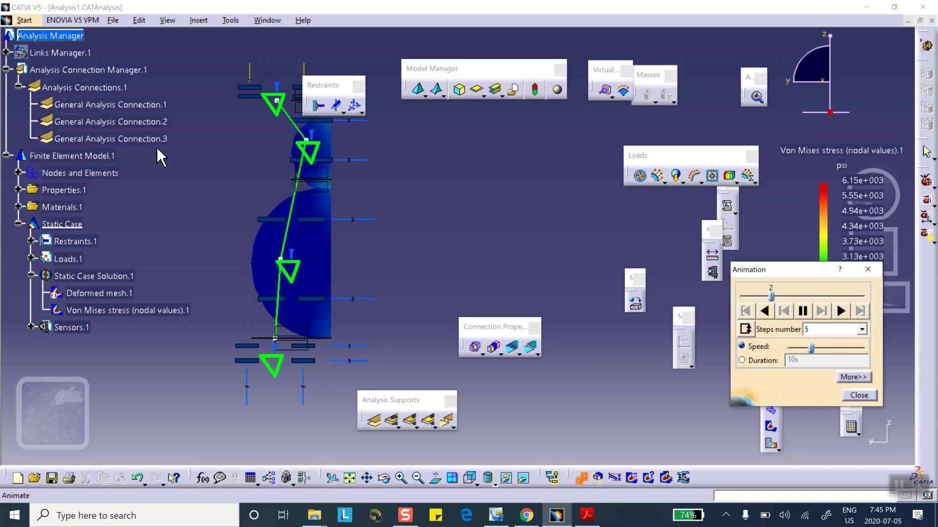
left_click(861, 395)
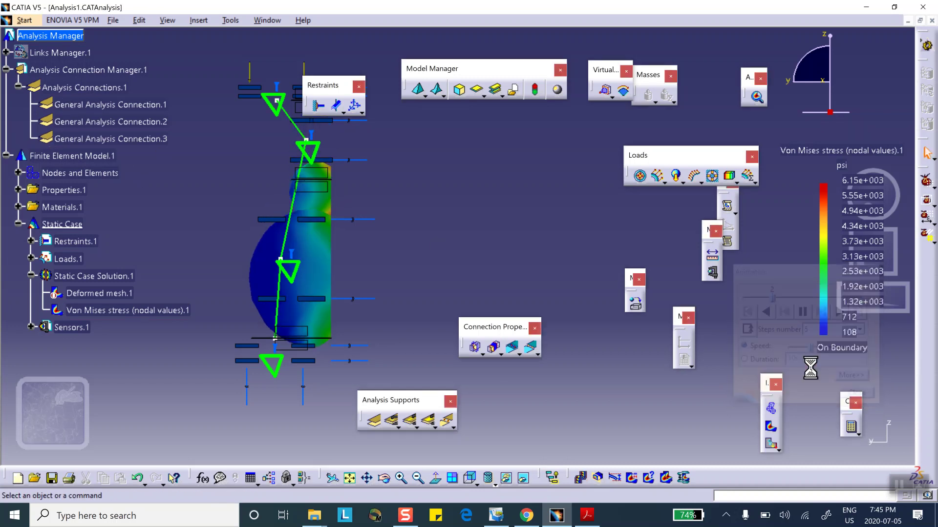